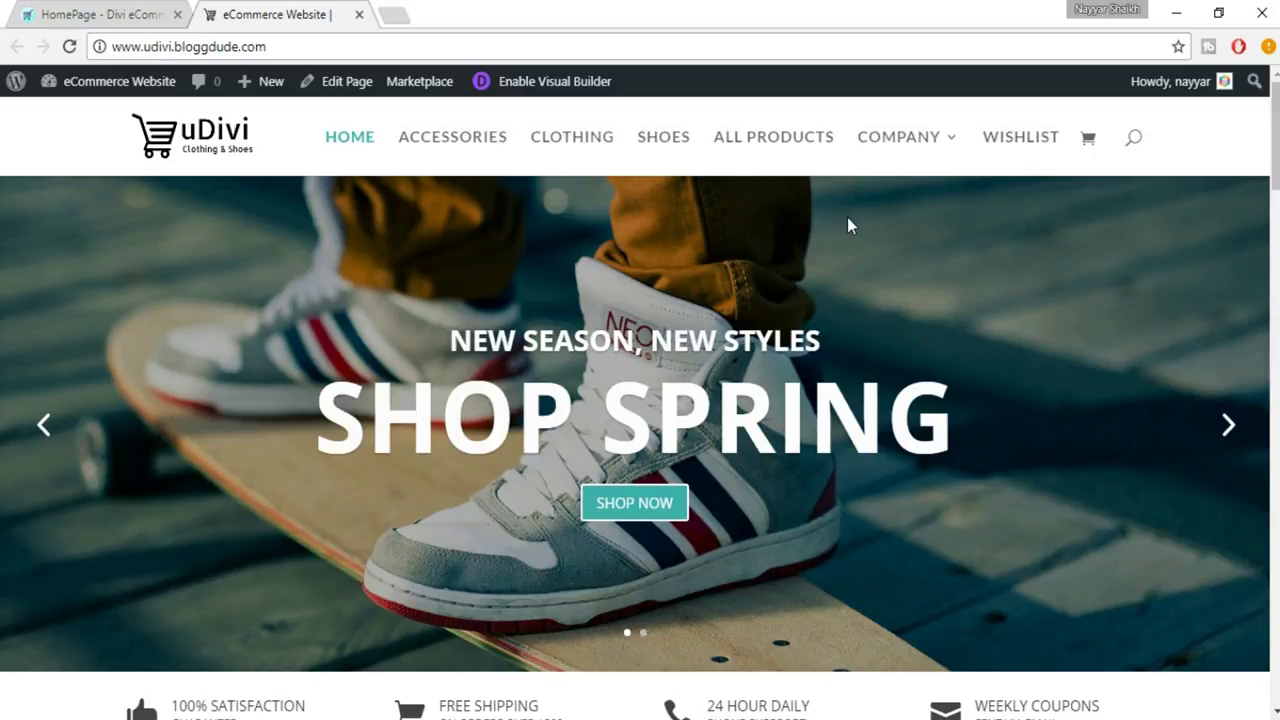
Open the eCommerce site's WordPress dashboard in a new browser tab and switch to it
mouse_move(140, 86)
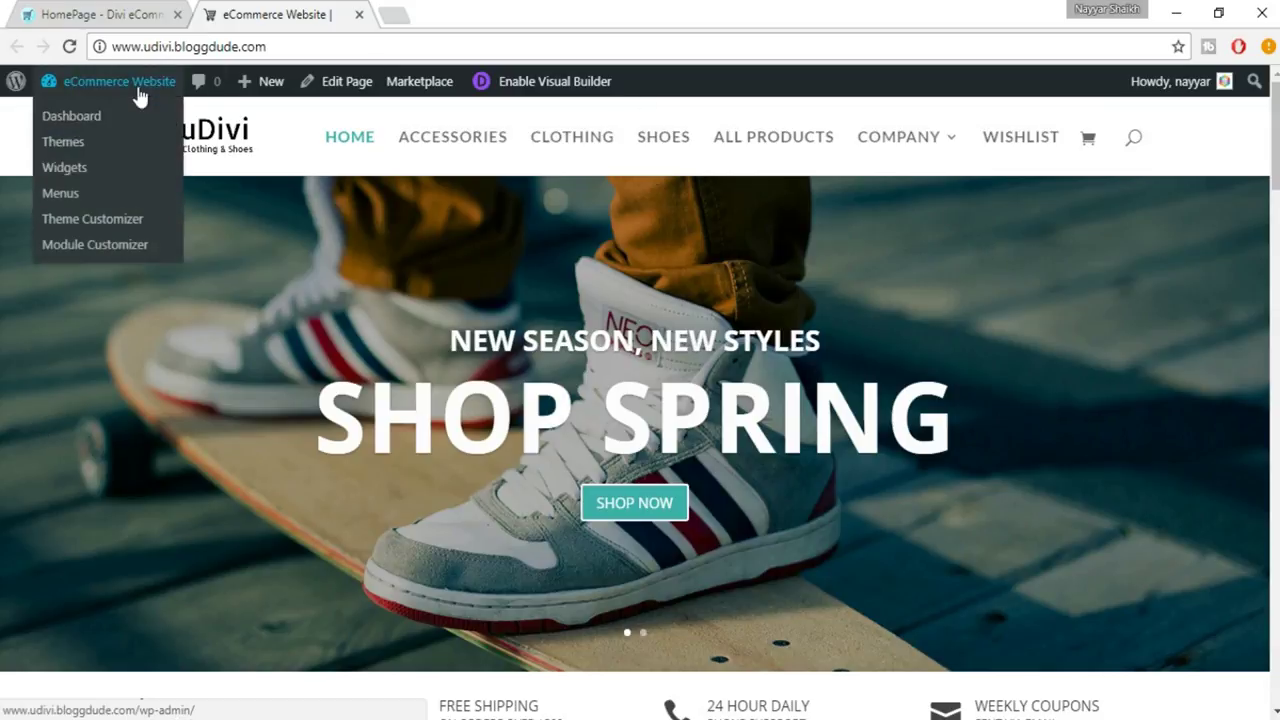
right_click(95, 120)
click(106, 128)
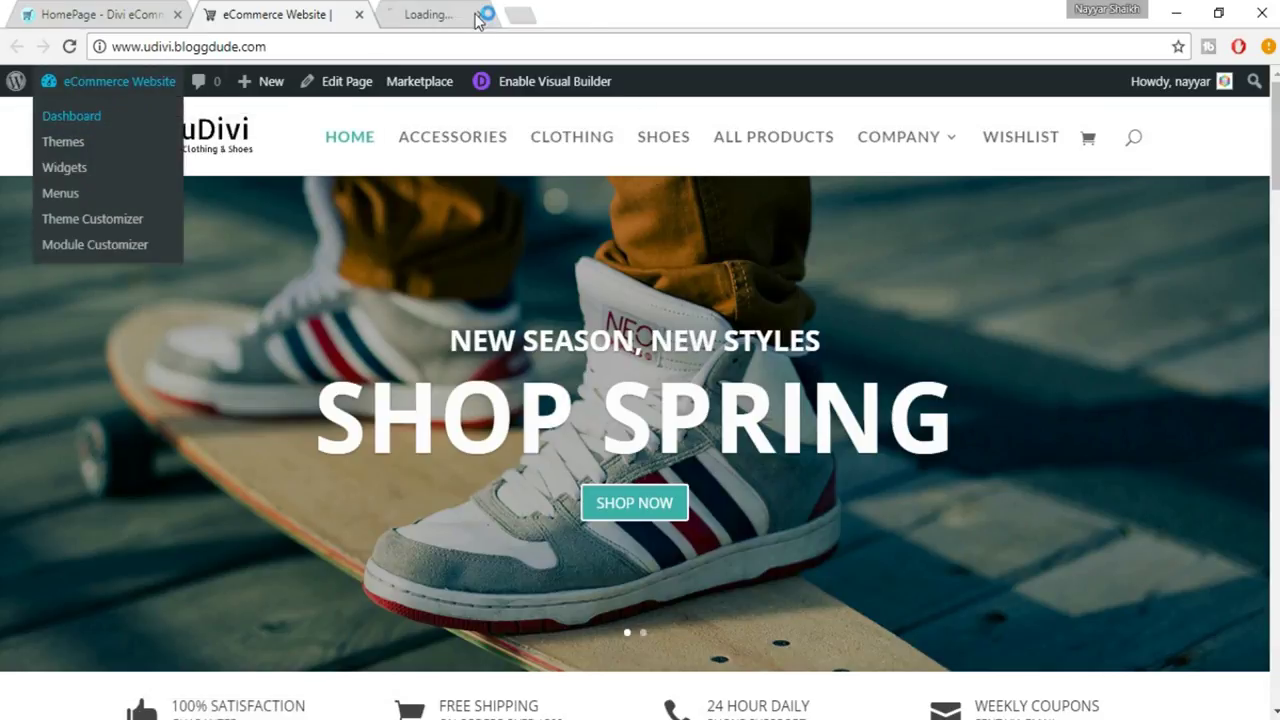
click(478, 18)
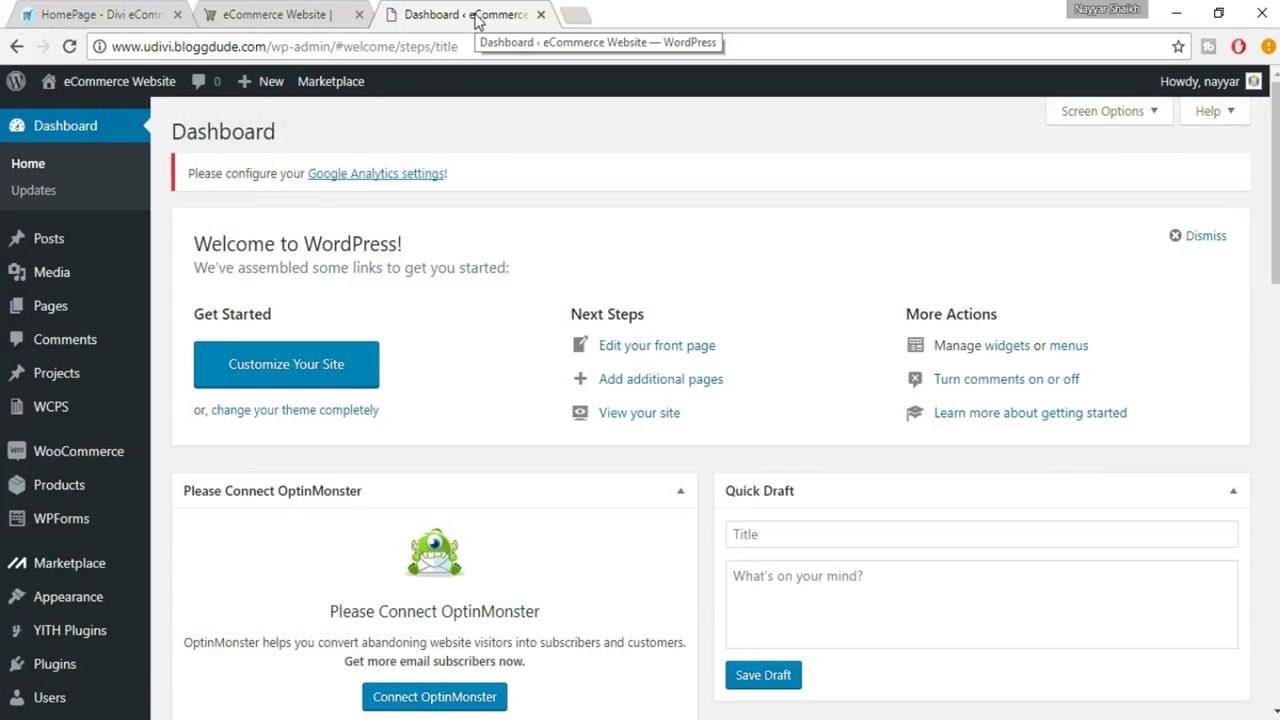
Go to the page for adding new plugins and search for "yoast"
scroll(183, 405, down, 3)
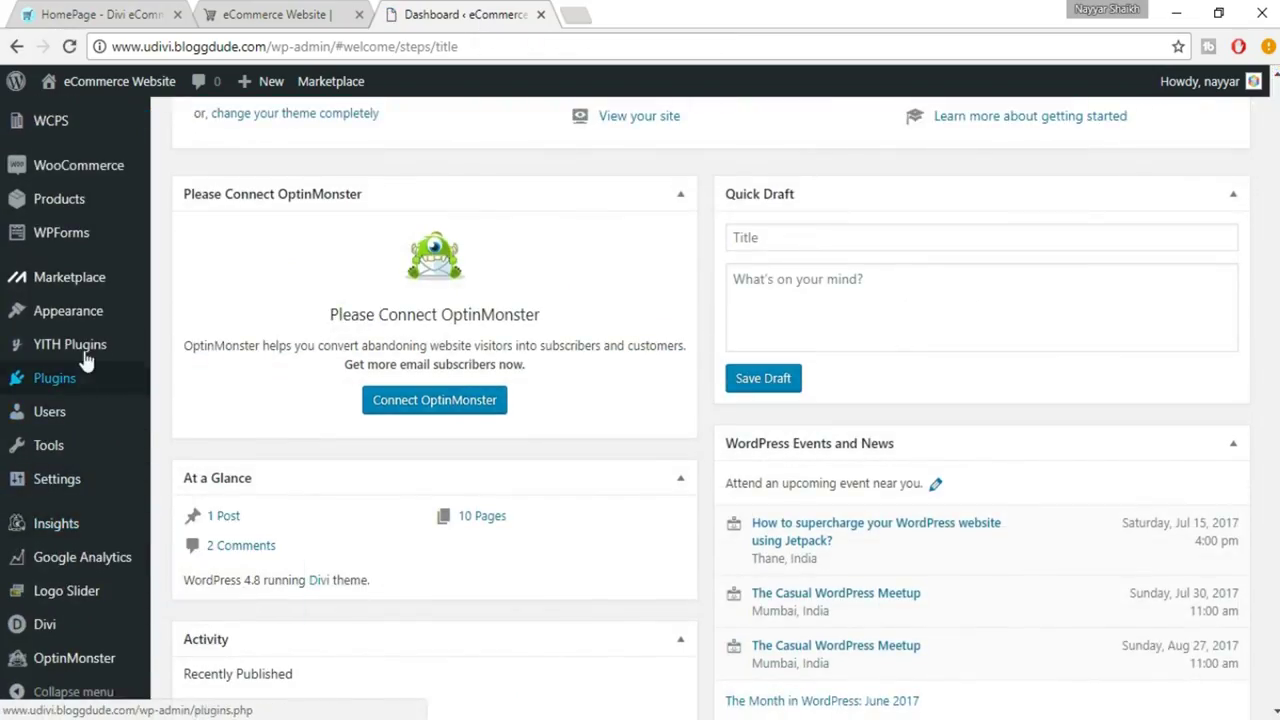
mouse_move(86, 378)
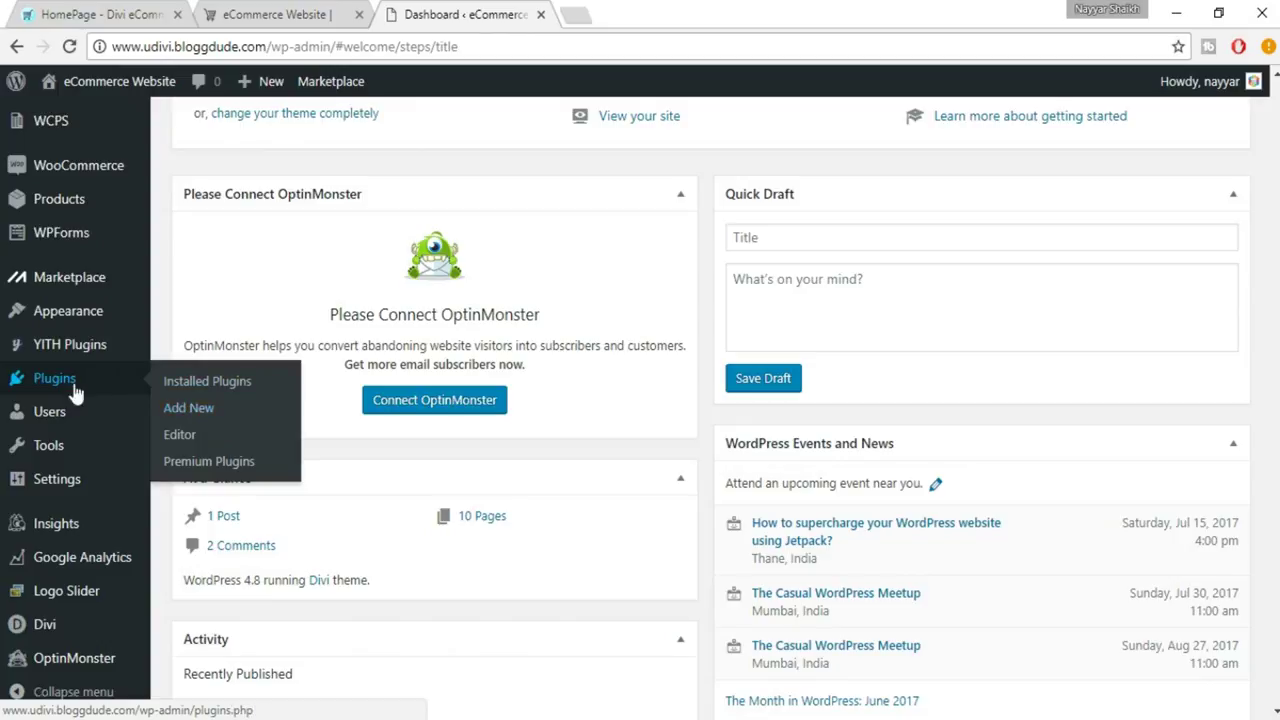
click(182, 403)
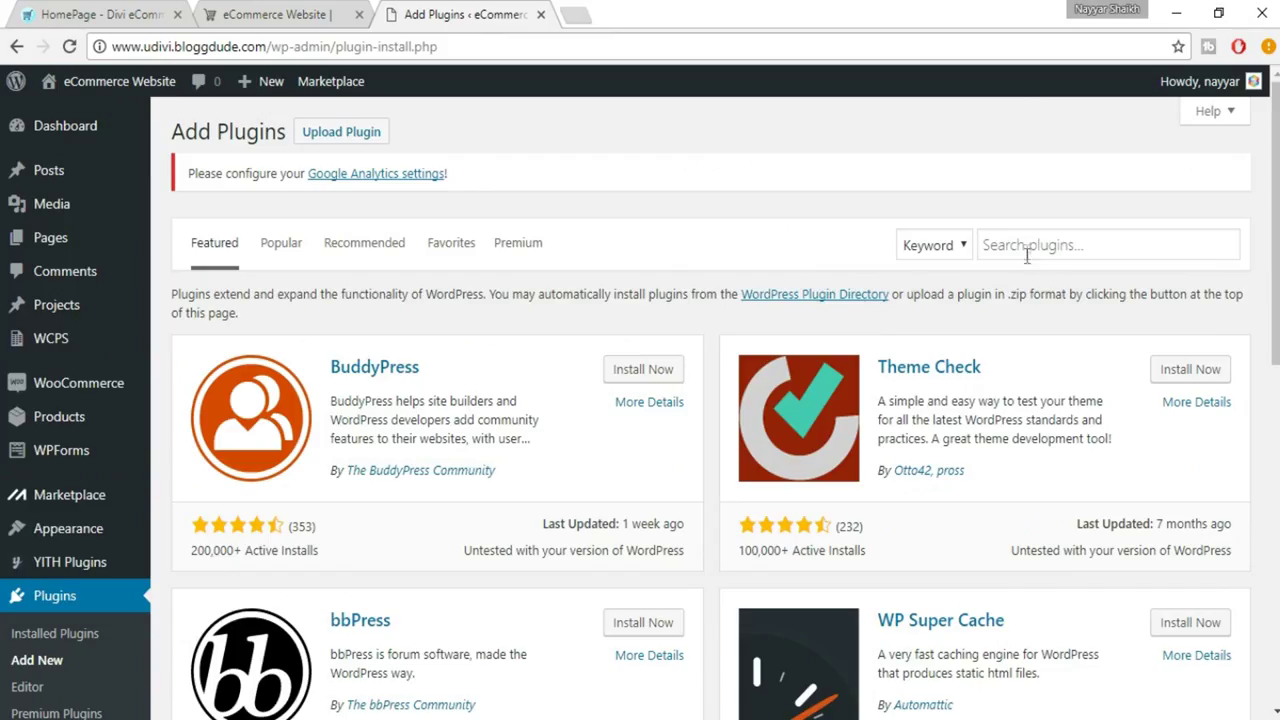
click(1026, 250)
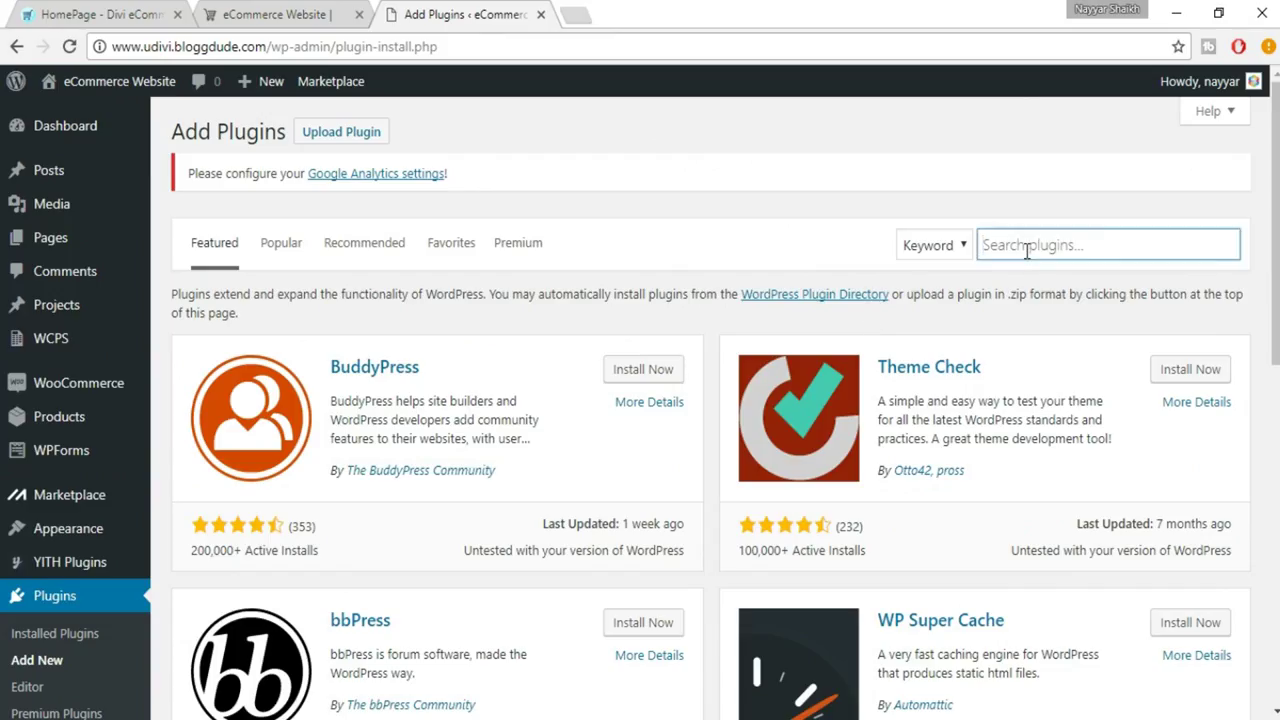
text(yoast)
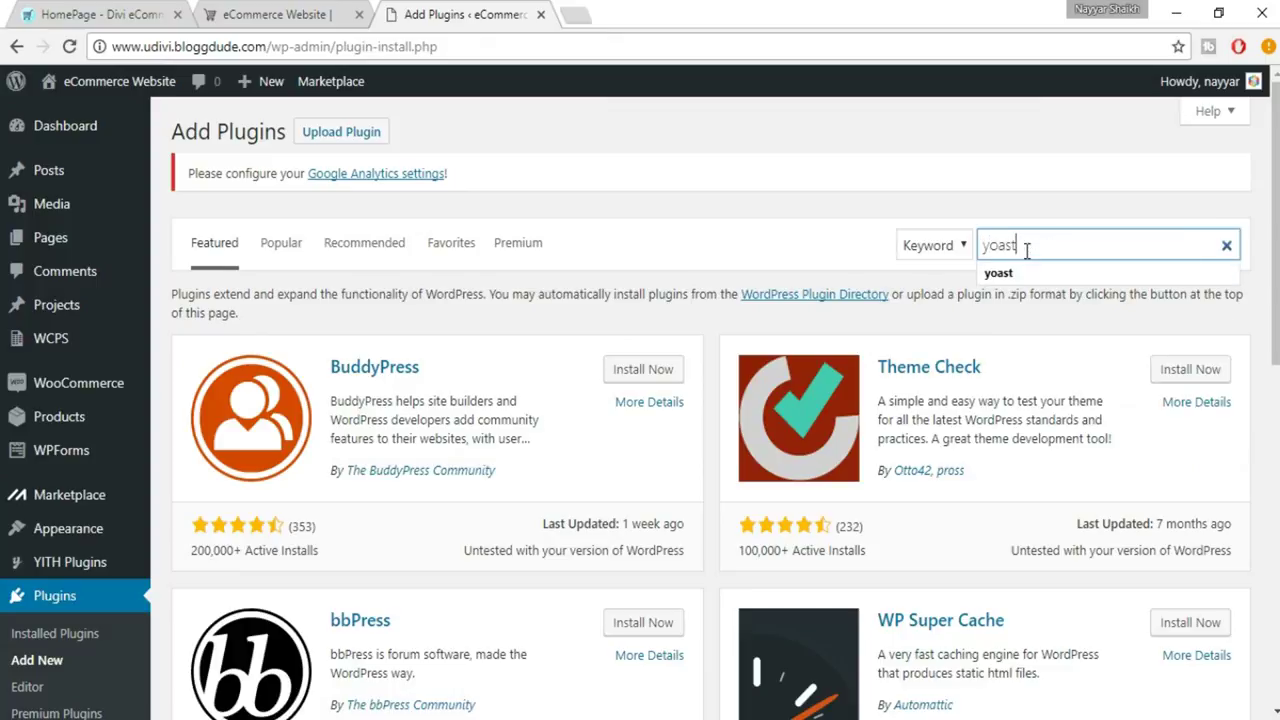
key(Return)
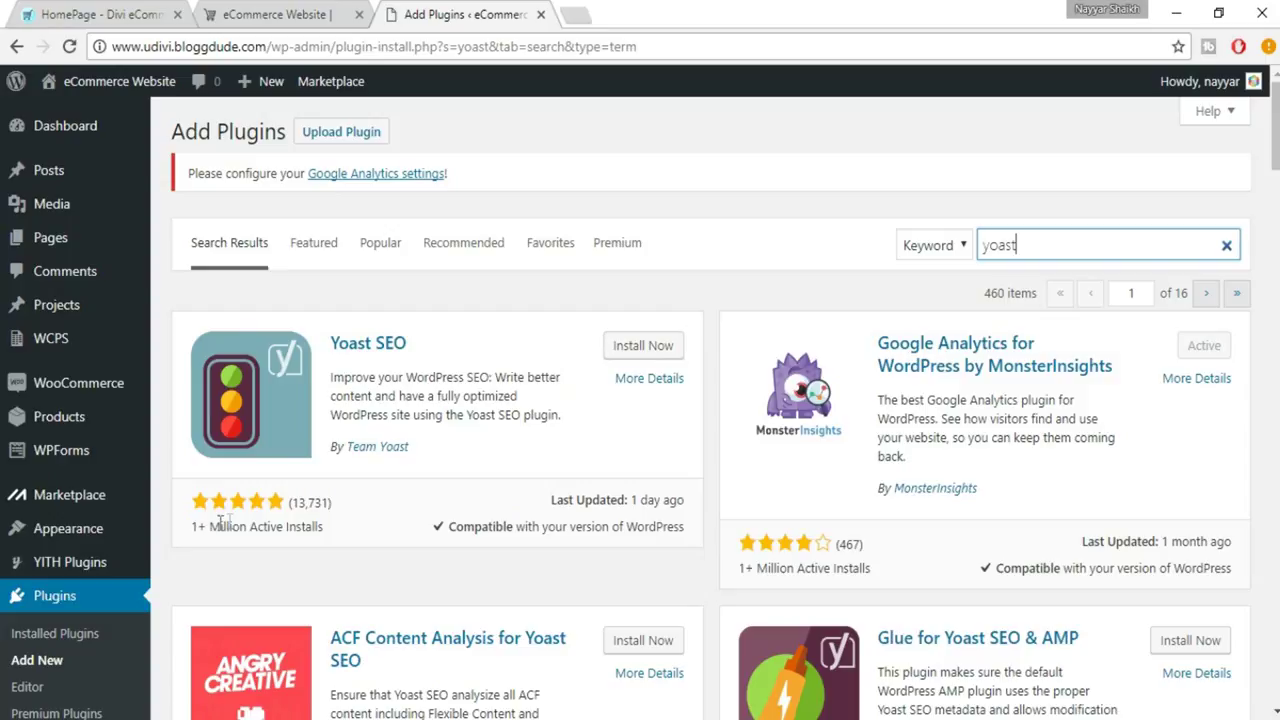
Install and activate the Yoast SEO plugin
drag(196, 526, 343, 523)
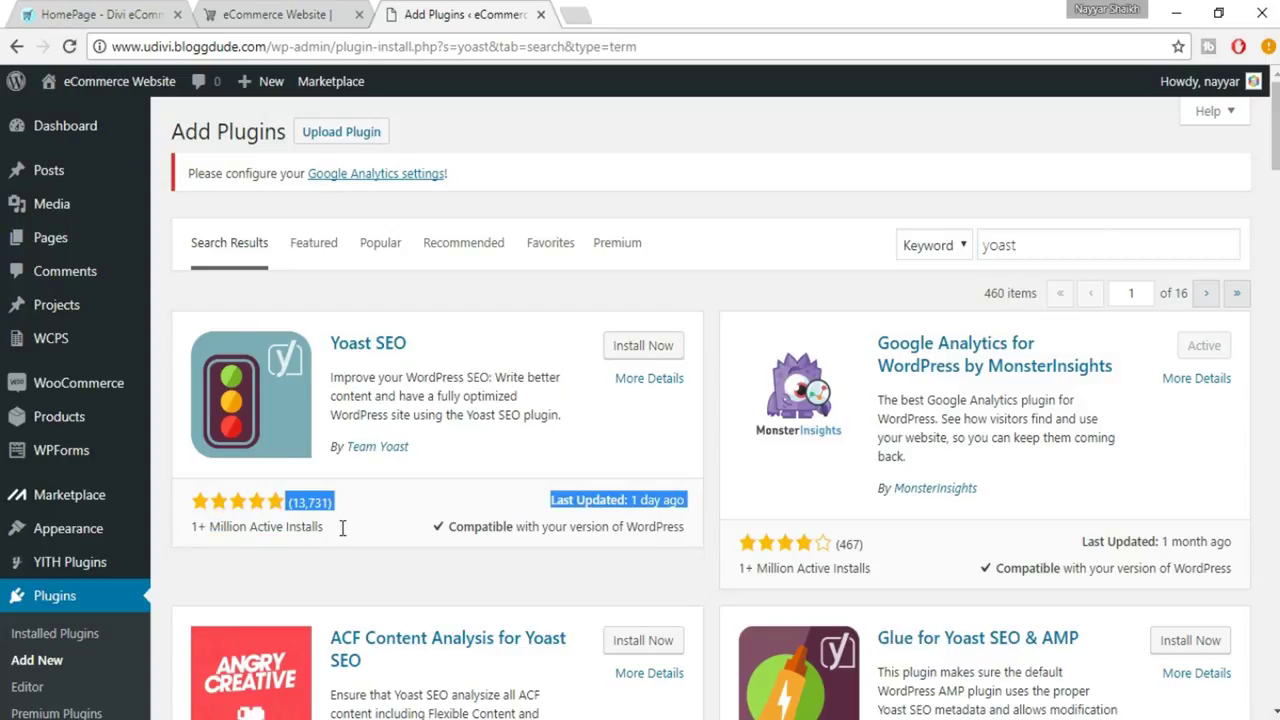
click(328, 533)
click(640, 352)
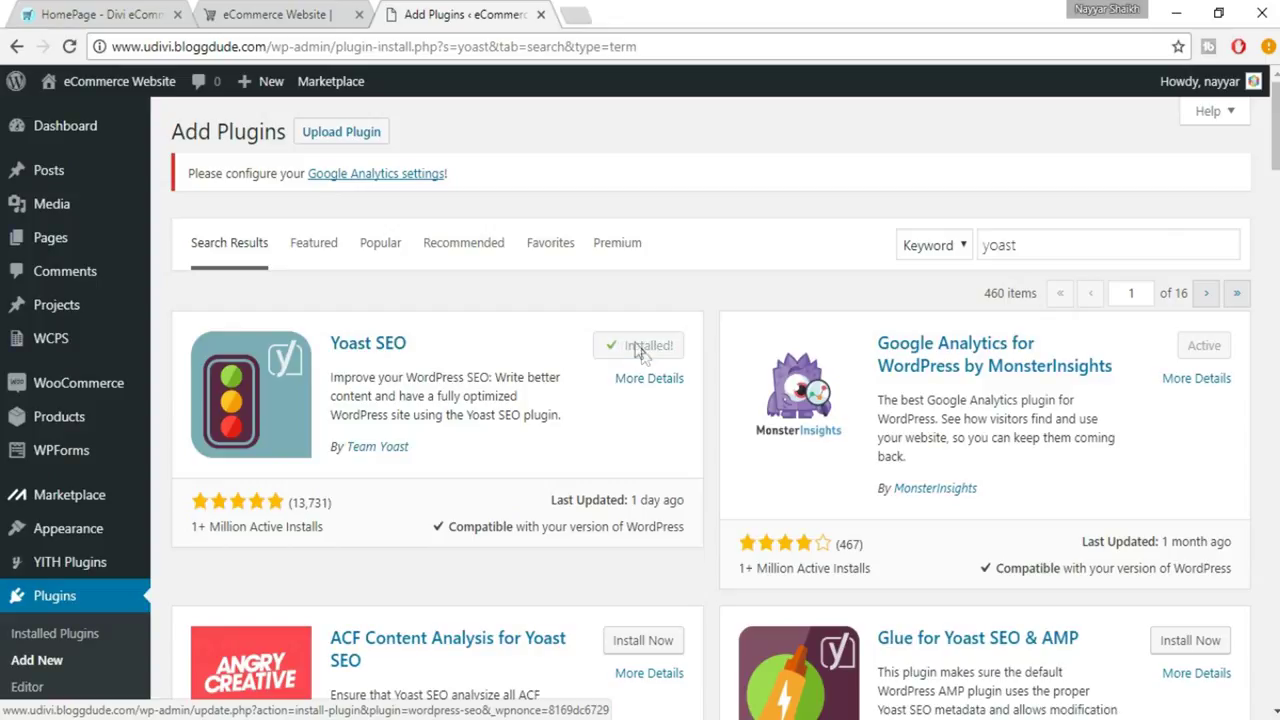
click(641, 352)
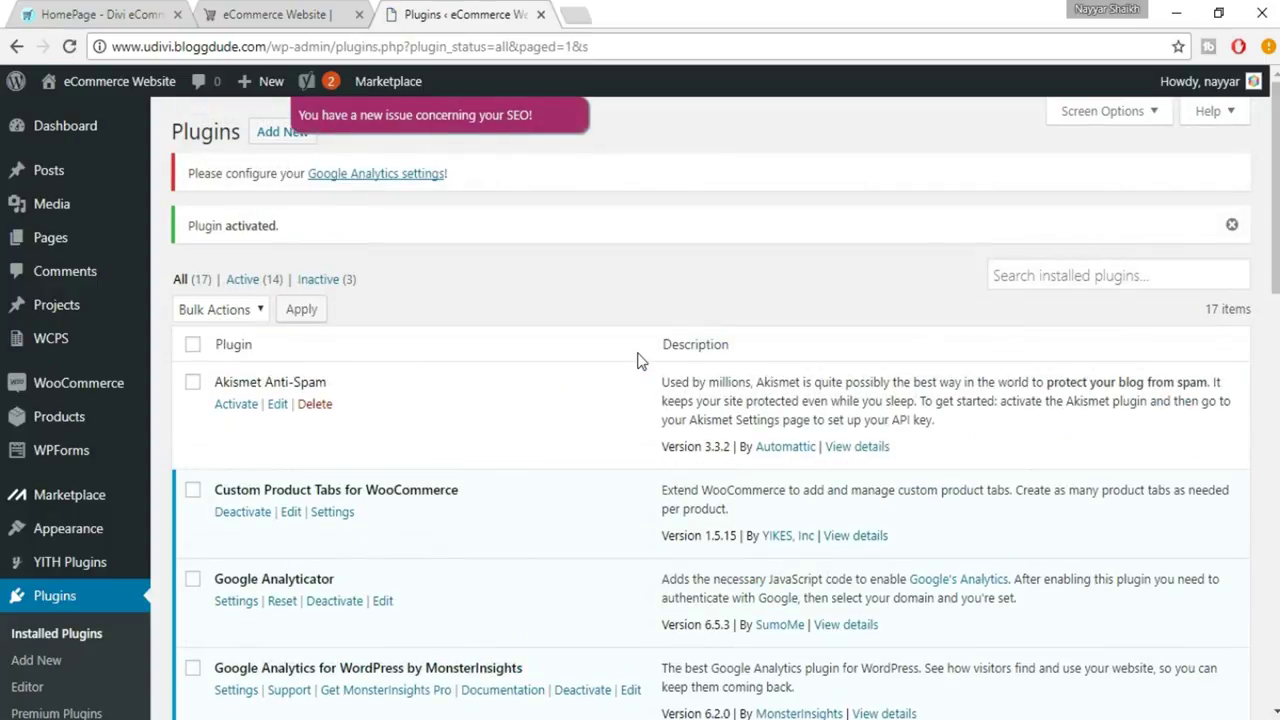
Open the Yoast SEO dashboard from the site admin and review its problems and notifications
scroll(600, 390, down, 4)
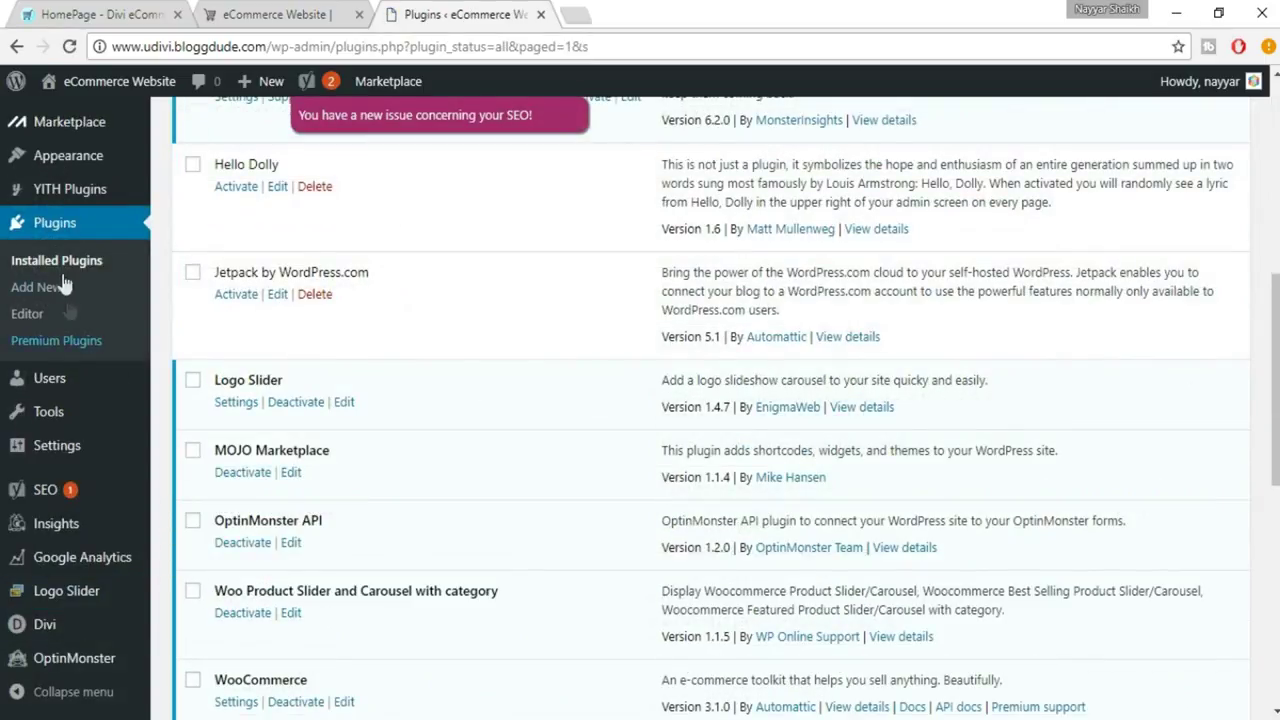
mouse_move(70, 495)
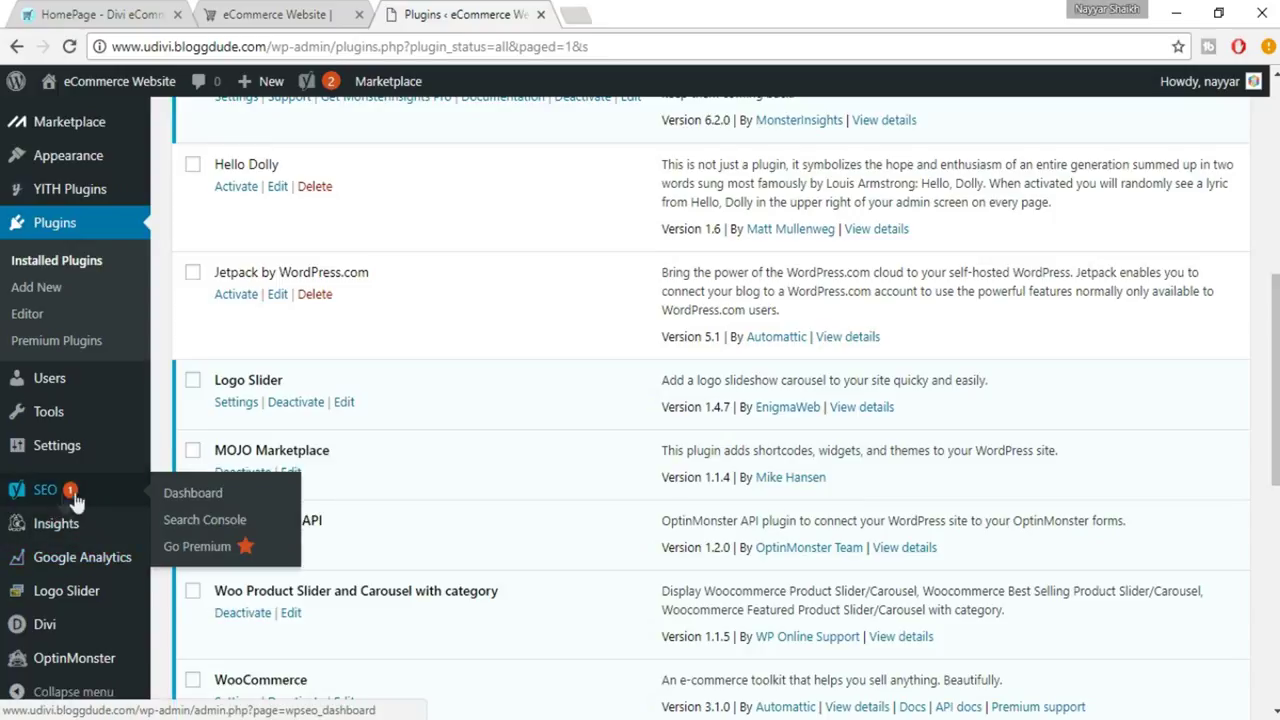
click(51, 487)
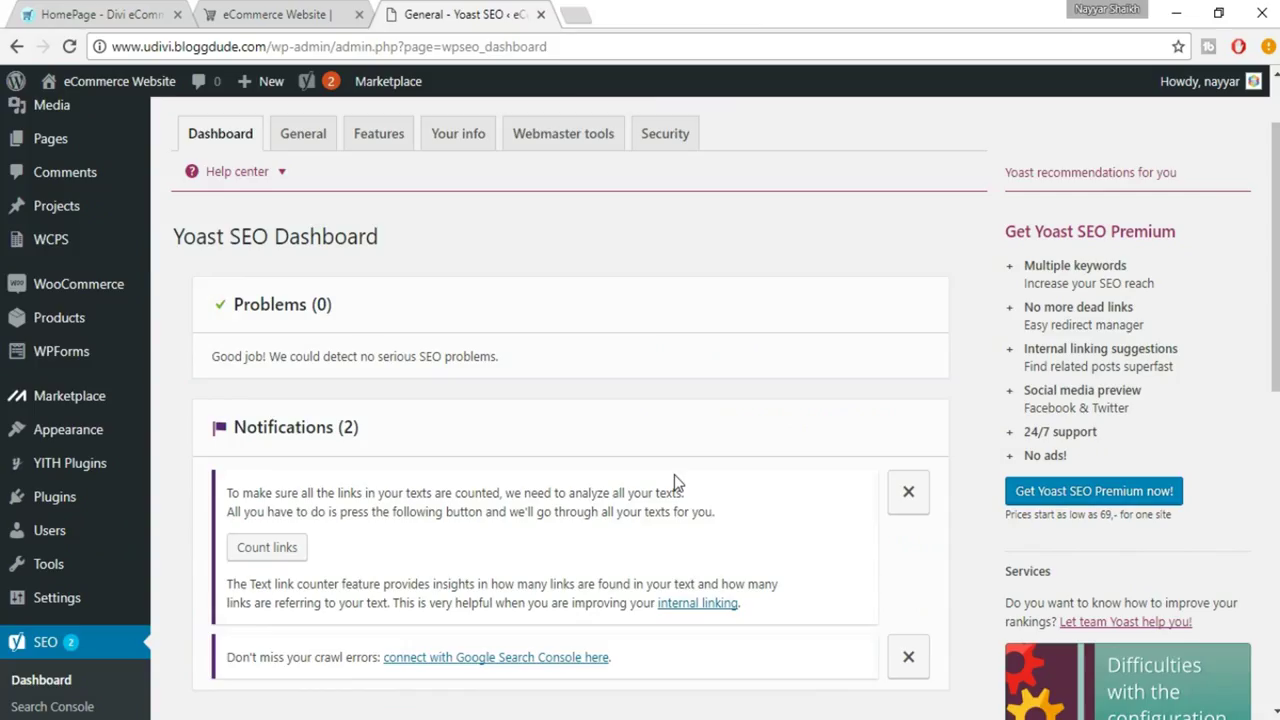
scroll(465, 369, down, 1)
scroll(354, 316, down, 1)
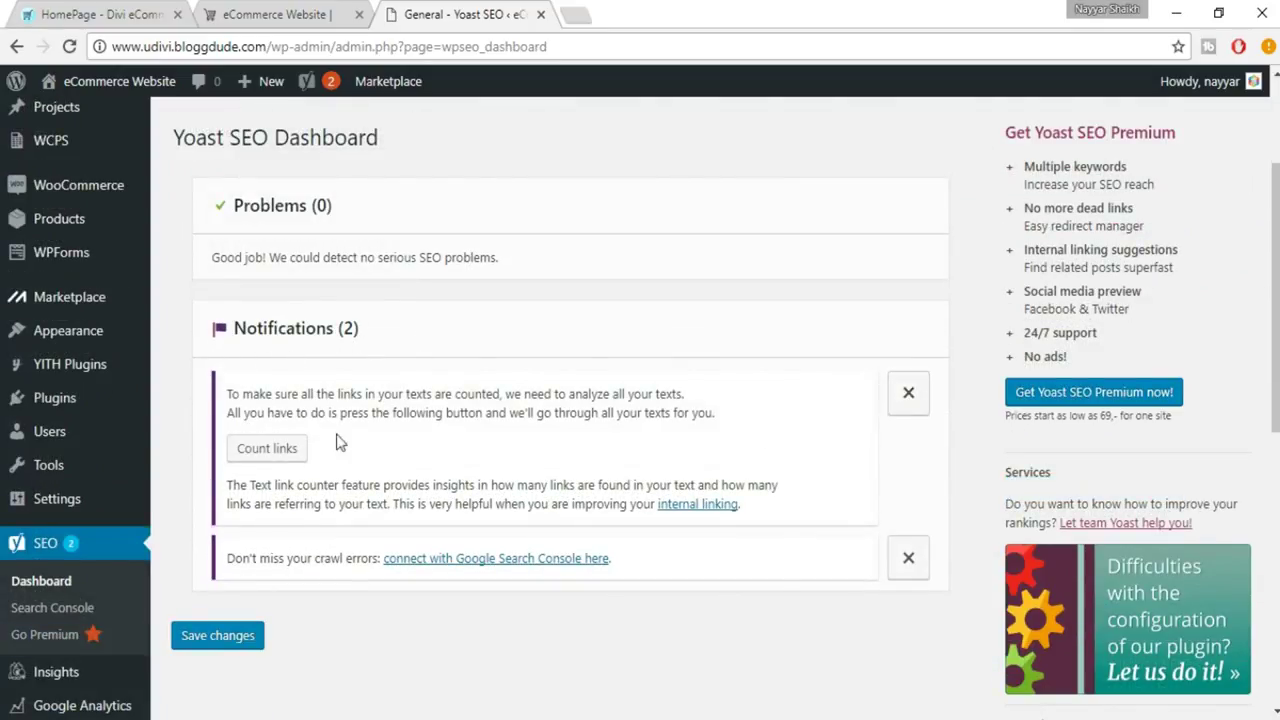
scroll(487, 560, up, 2)
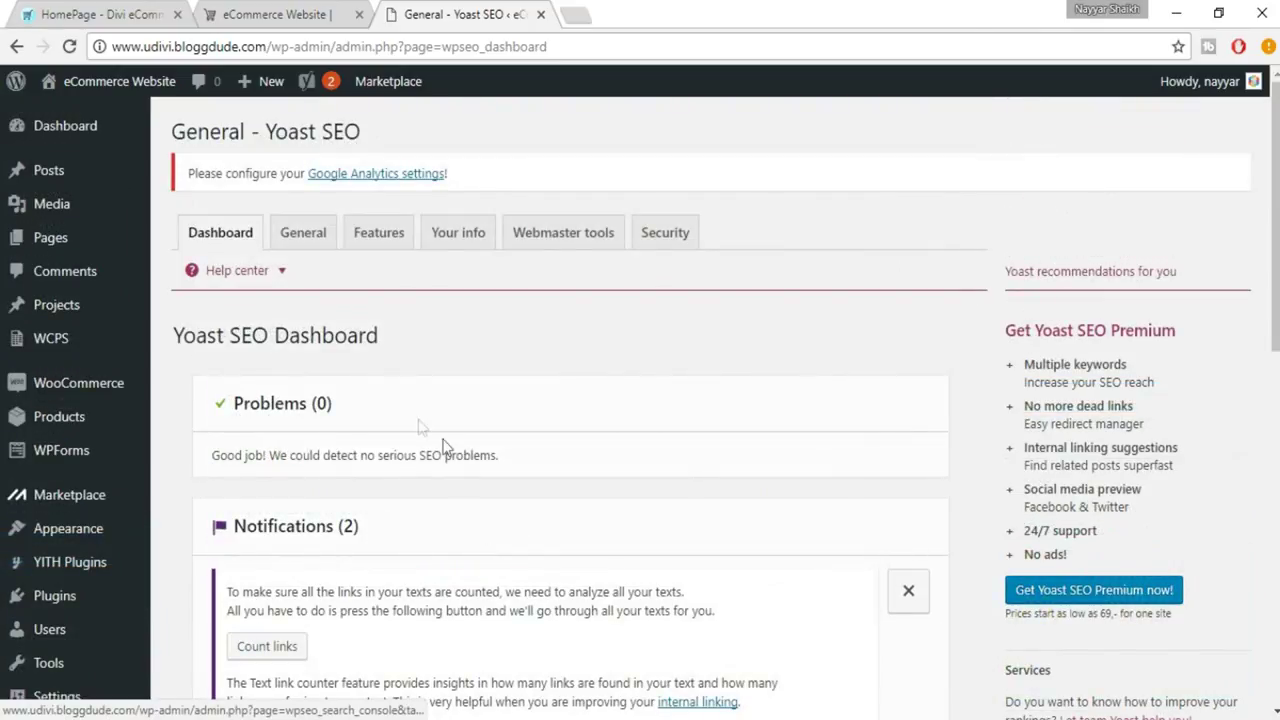
Open the configuration wizard from Yoast SEO's general settings and start the self-guided setup
click(308, 250)
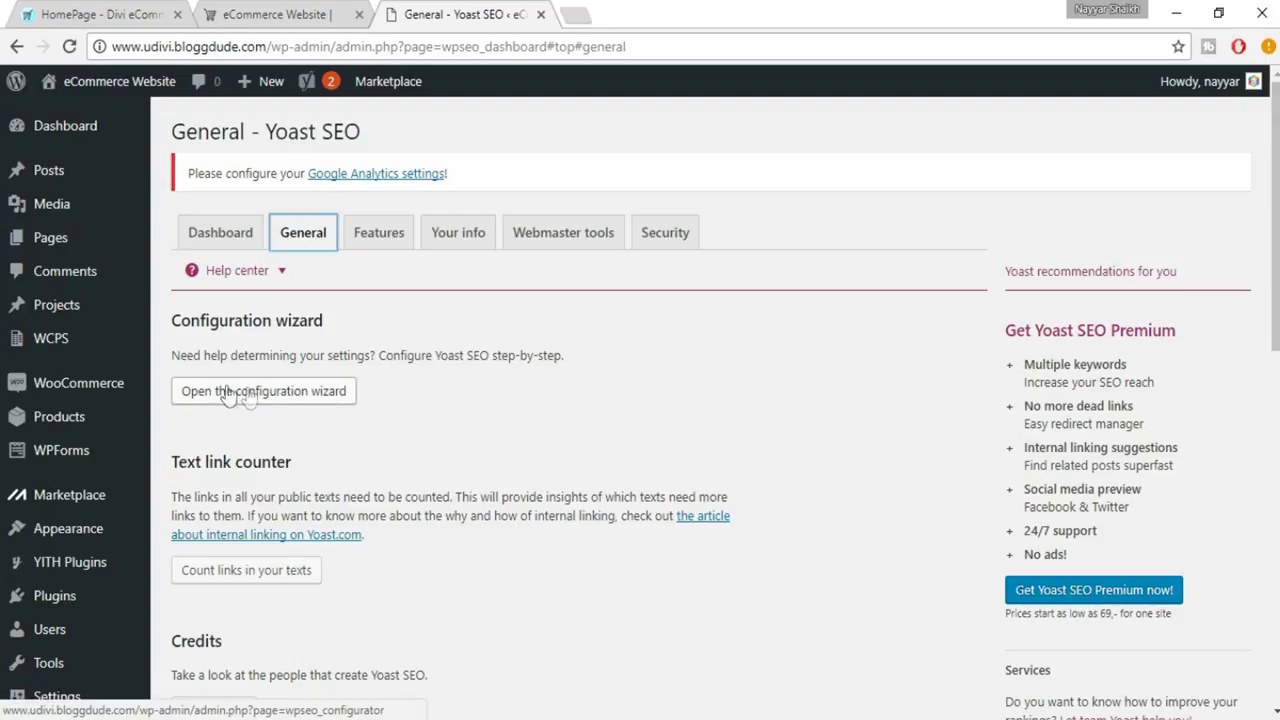
click(296, 396)
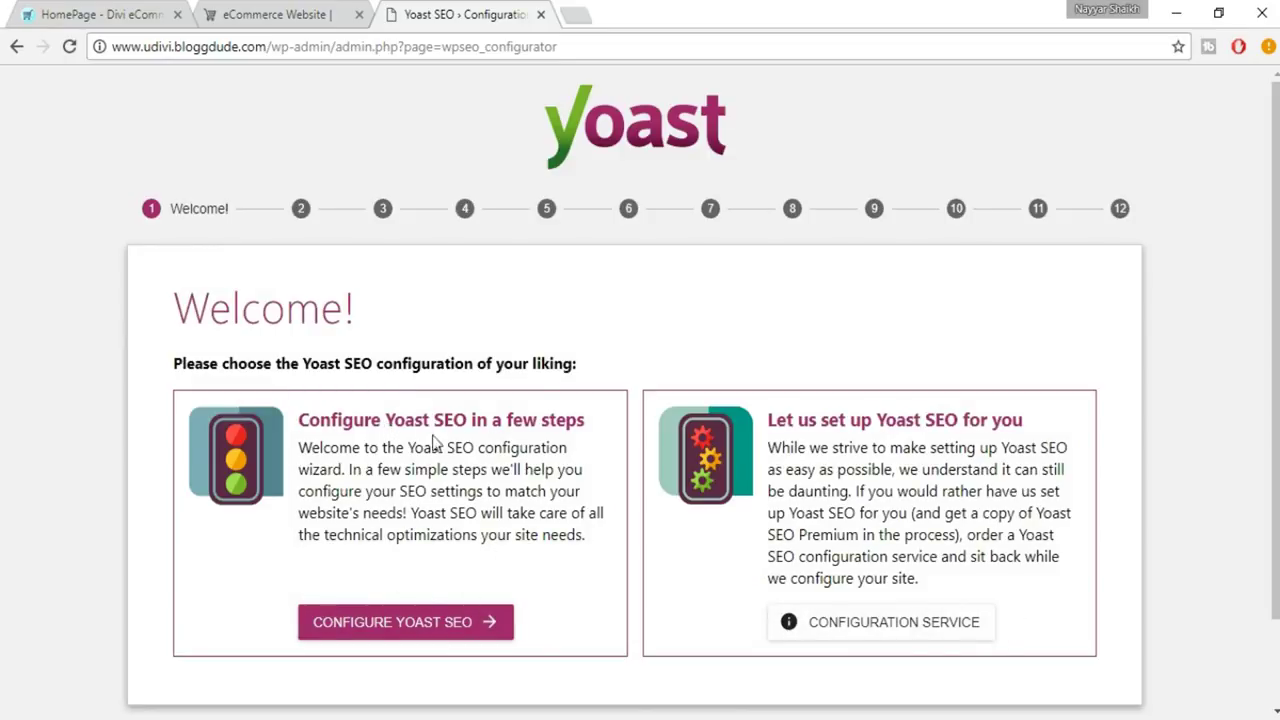
click(443, 634)
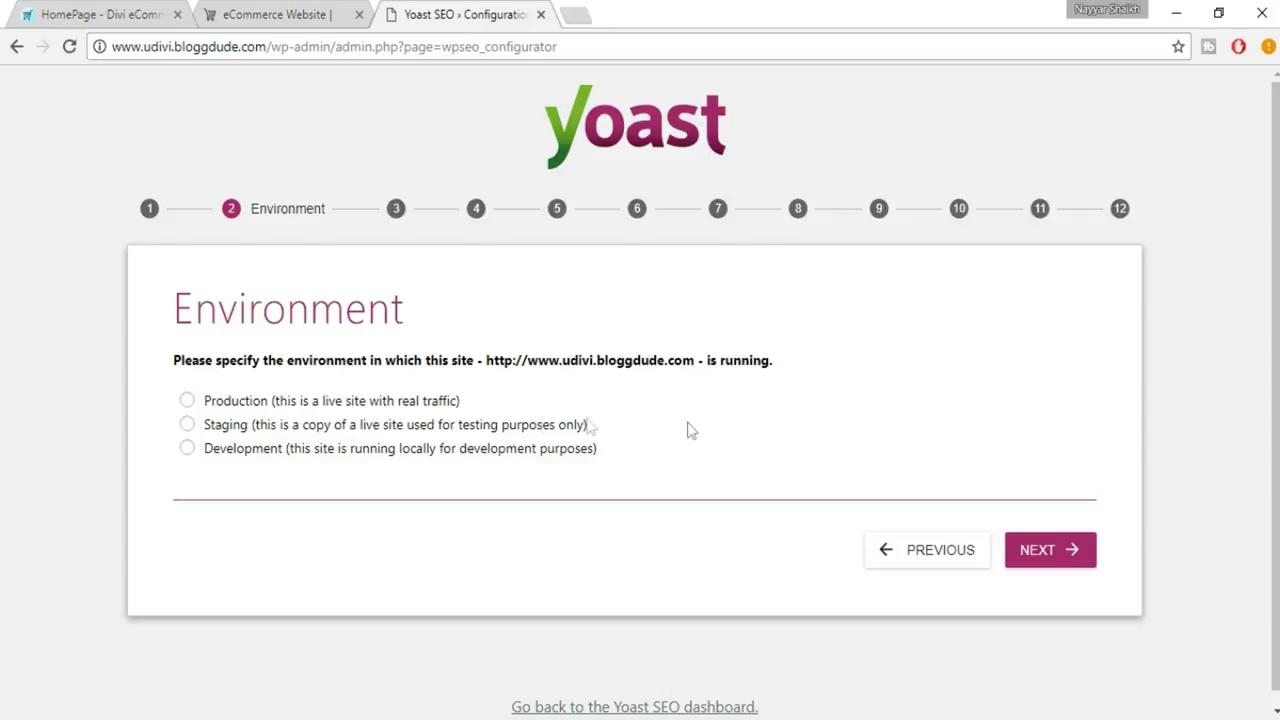
Set the wizard's environment to Production and the site type to Webshop, continuing past both pages
click(395, 401)
click(1052, 557)
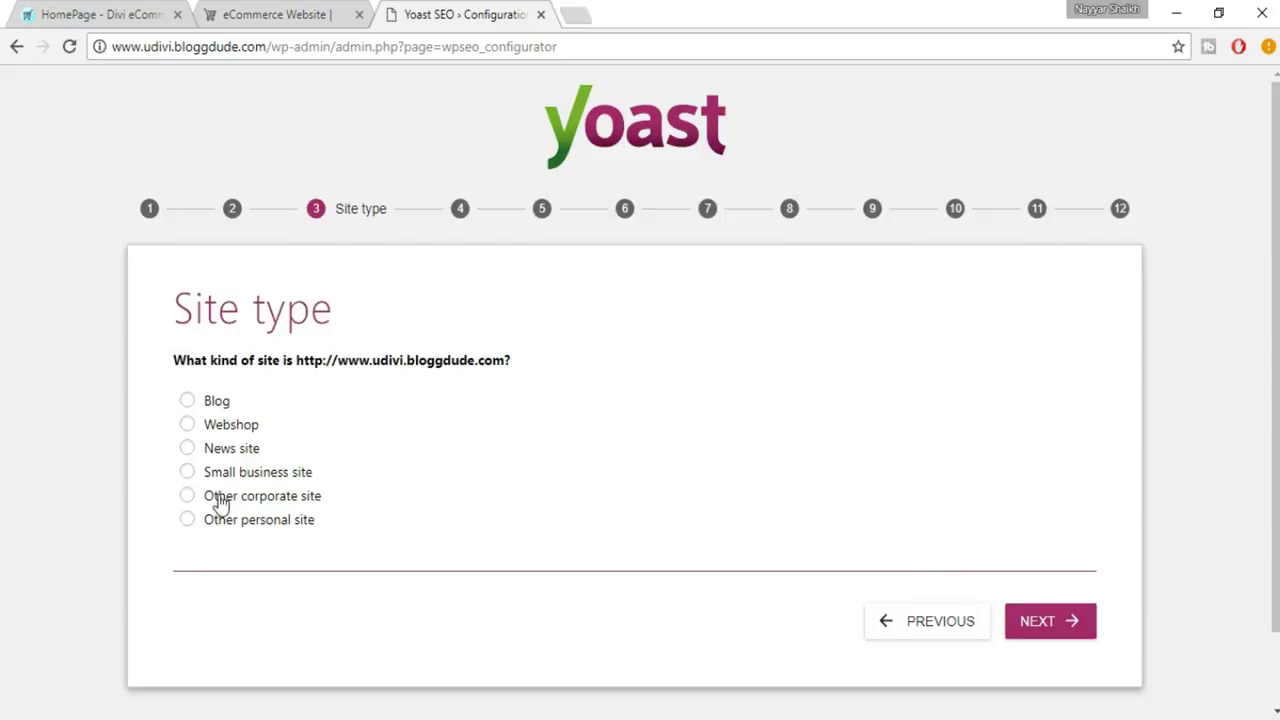
click(248, 432)
click(1072, 622)
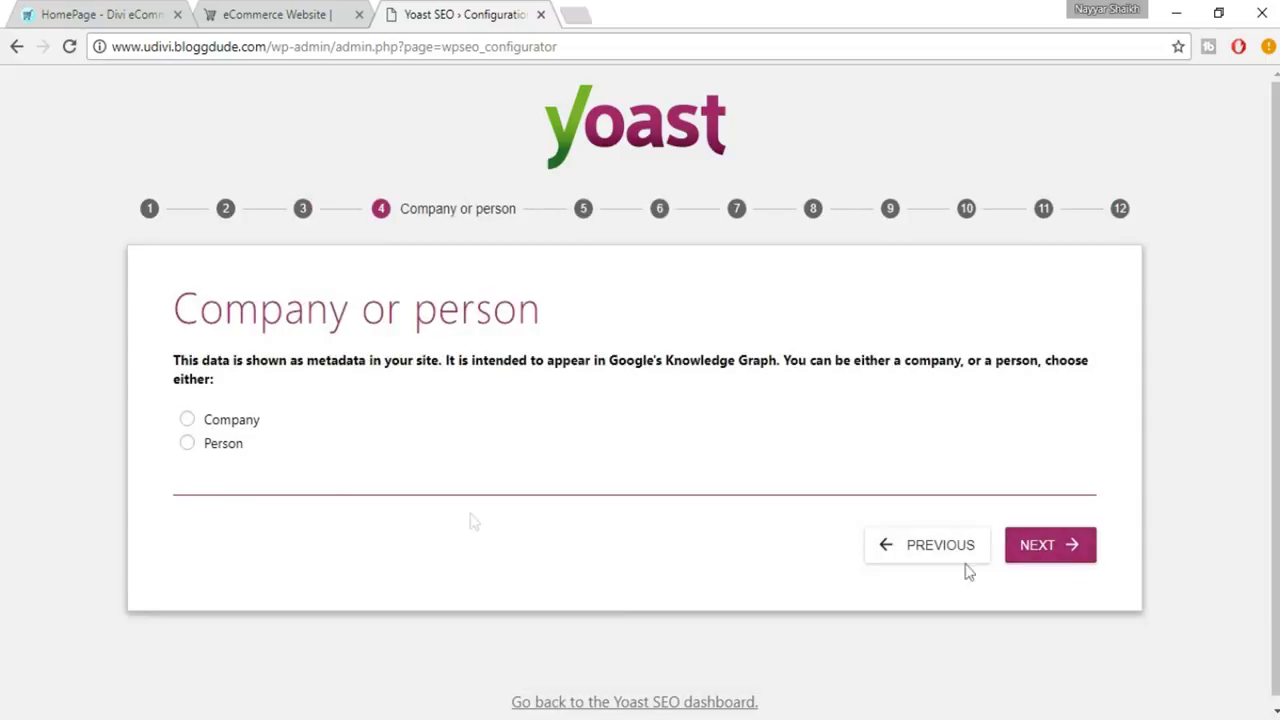
Identify the site as a Company and enter "BloggDude Inc." as the company name
click(222, 424)
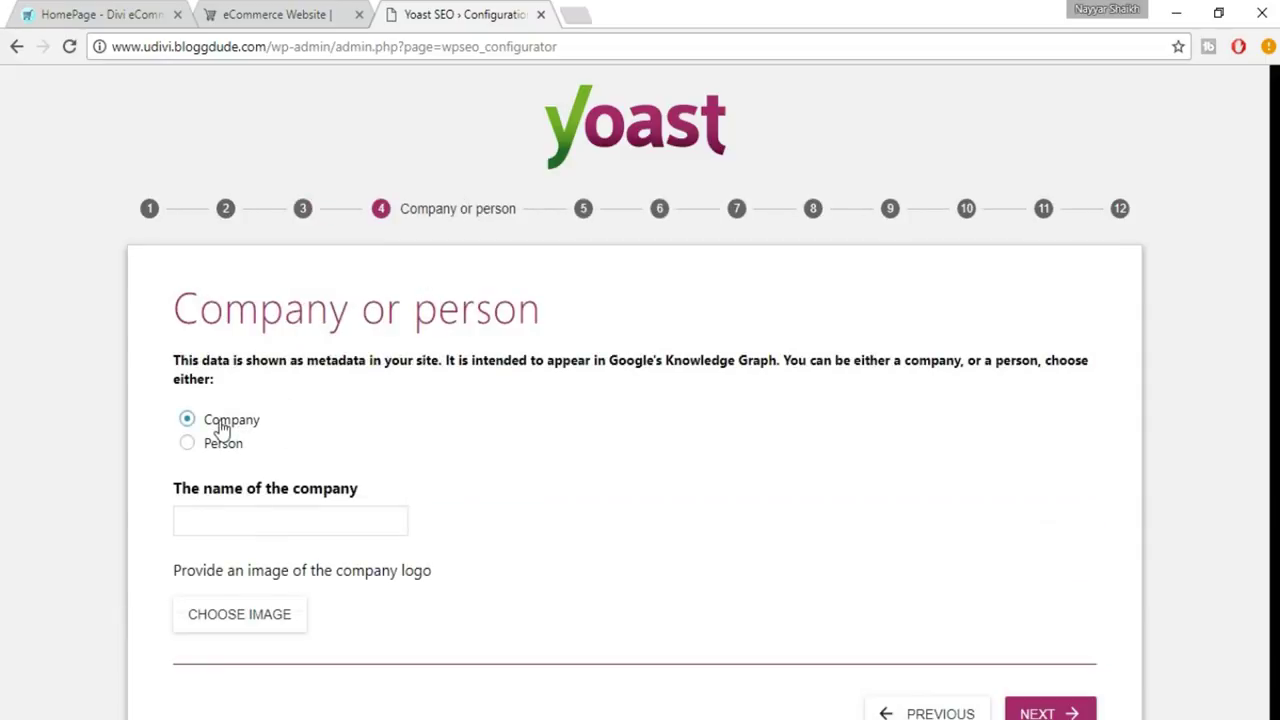
scroll(489, 471, down, 1)
click(311, 427)
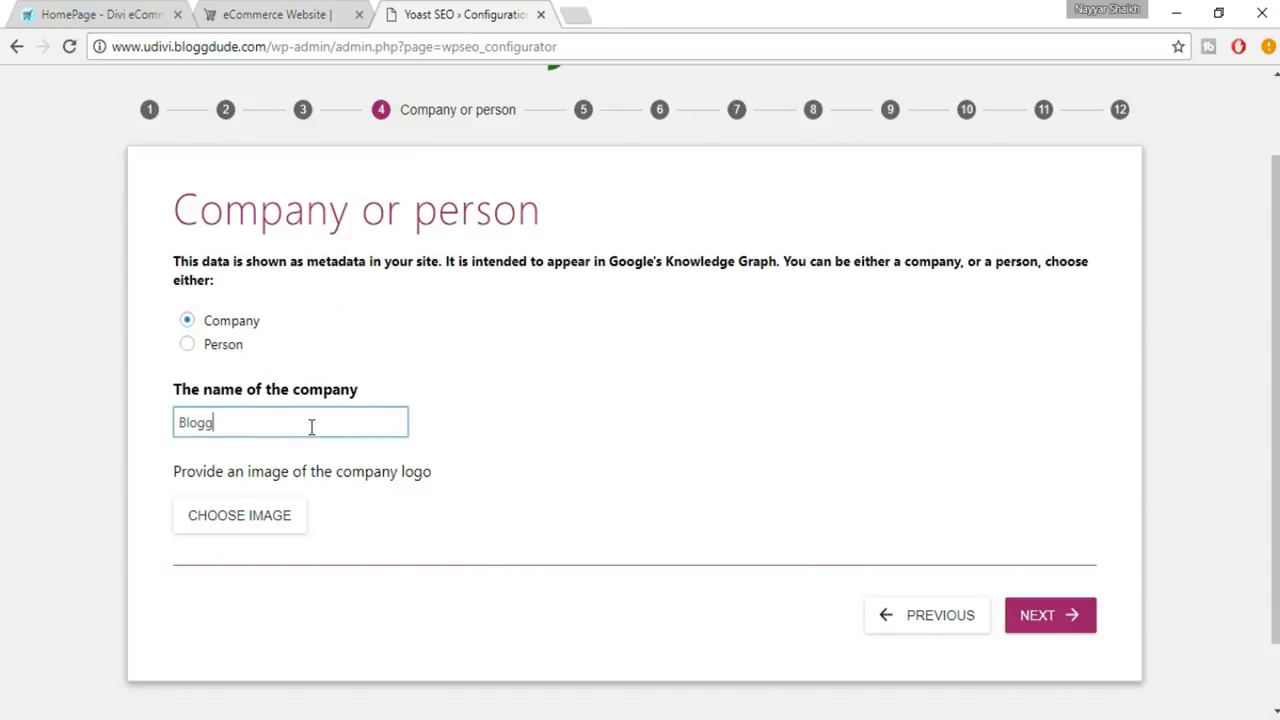
text(BloggDude)
Choose the uDivi Clothing & Shoes logo from the media library as the company logo and continue to the social profiles
click(270, 525)
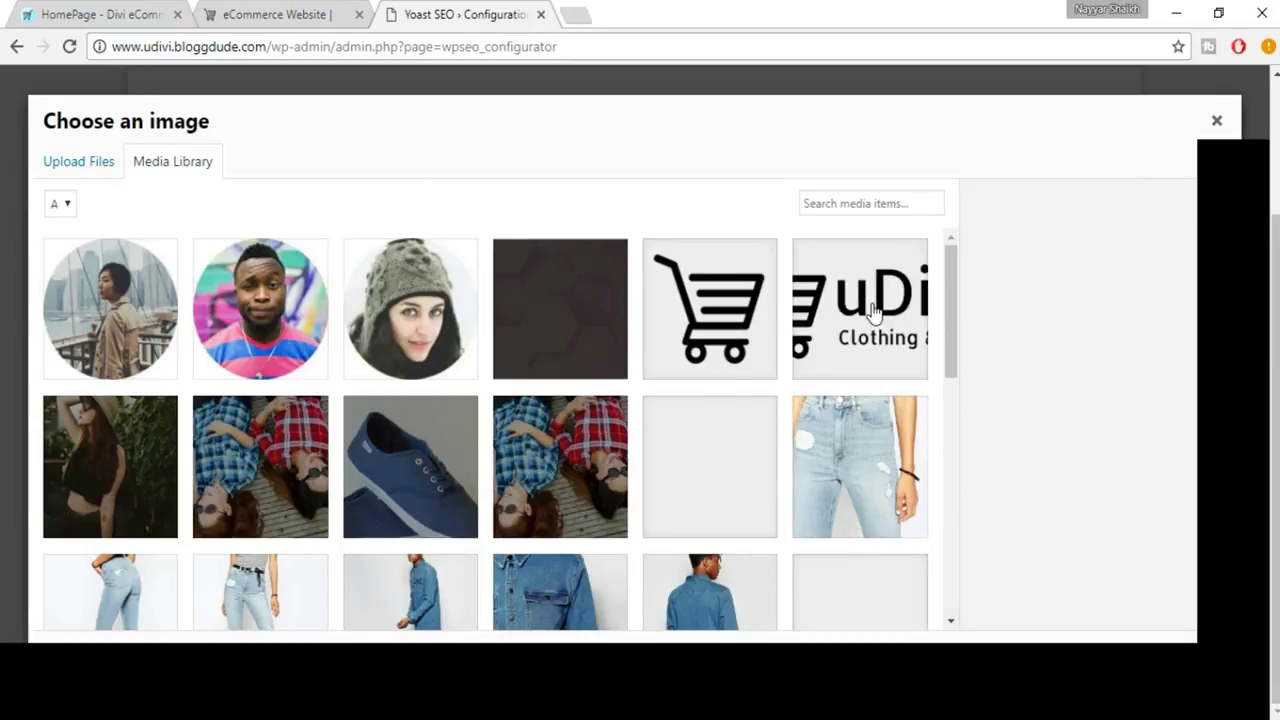
click(880, 316)
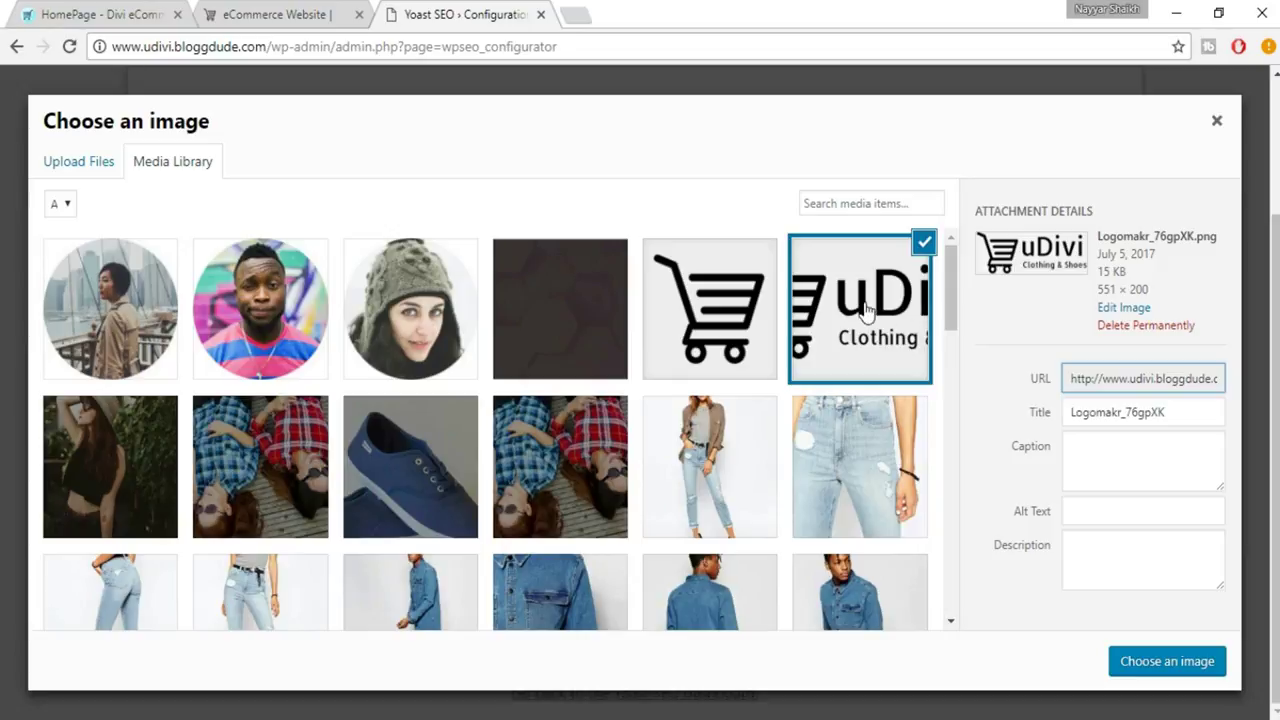
click(1142, 656)
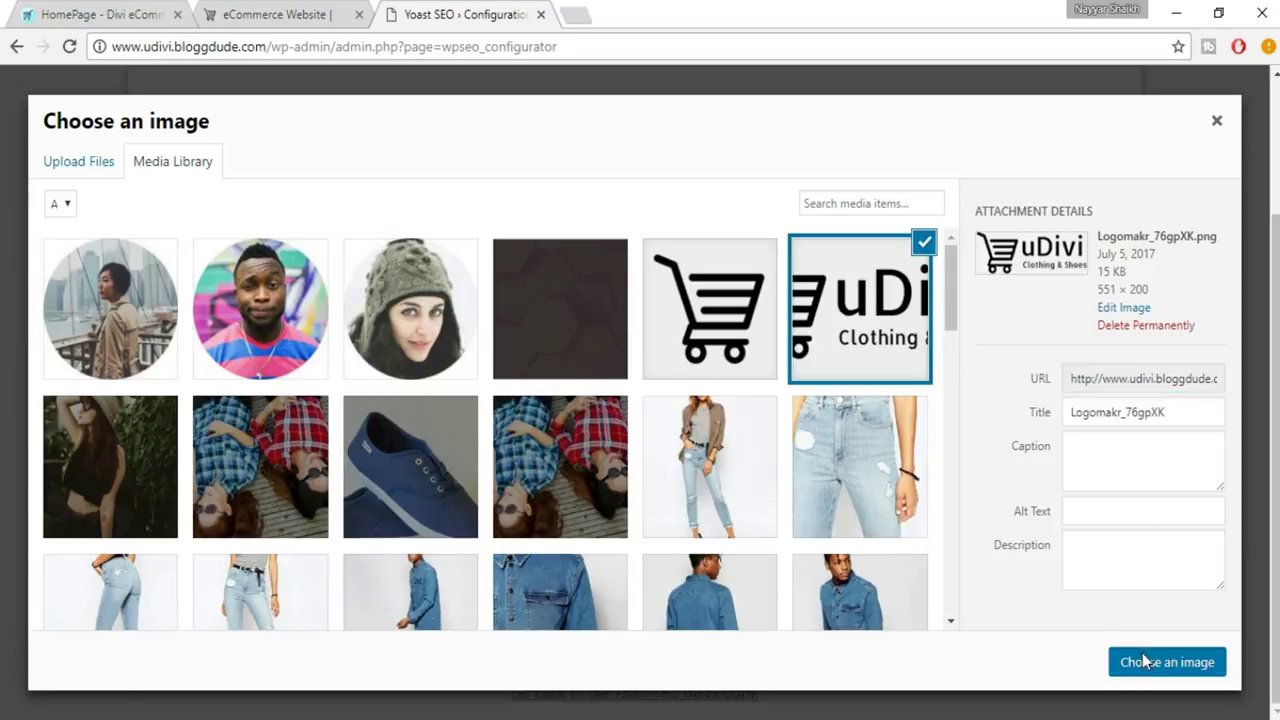
scroll(785, 498, down, 1)
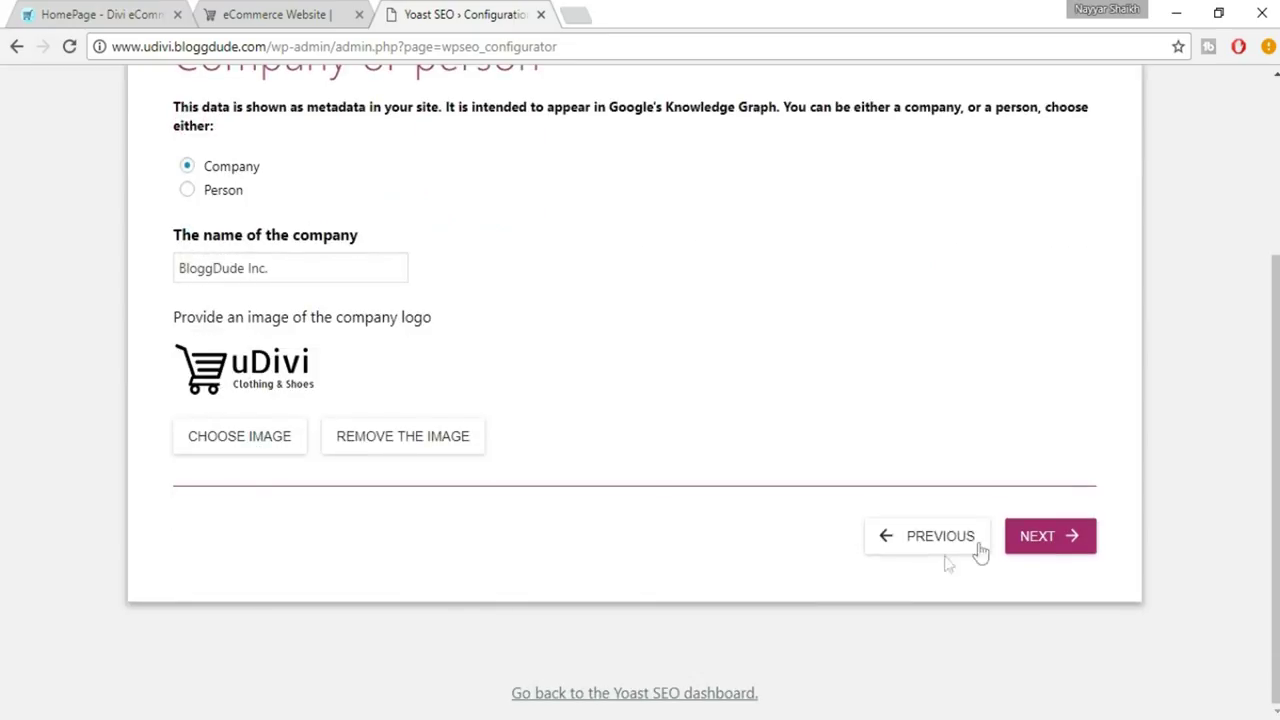
click(1072, 537)
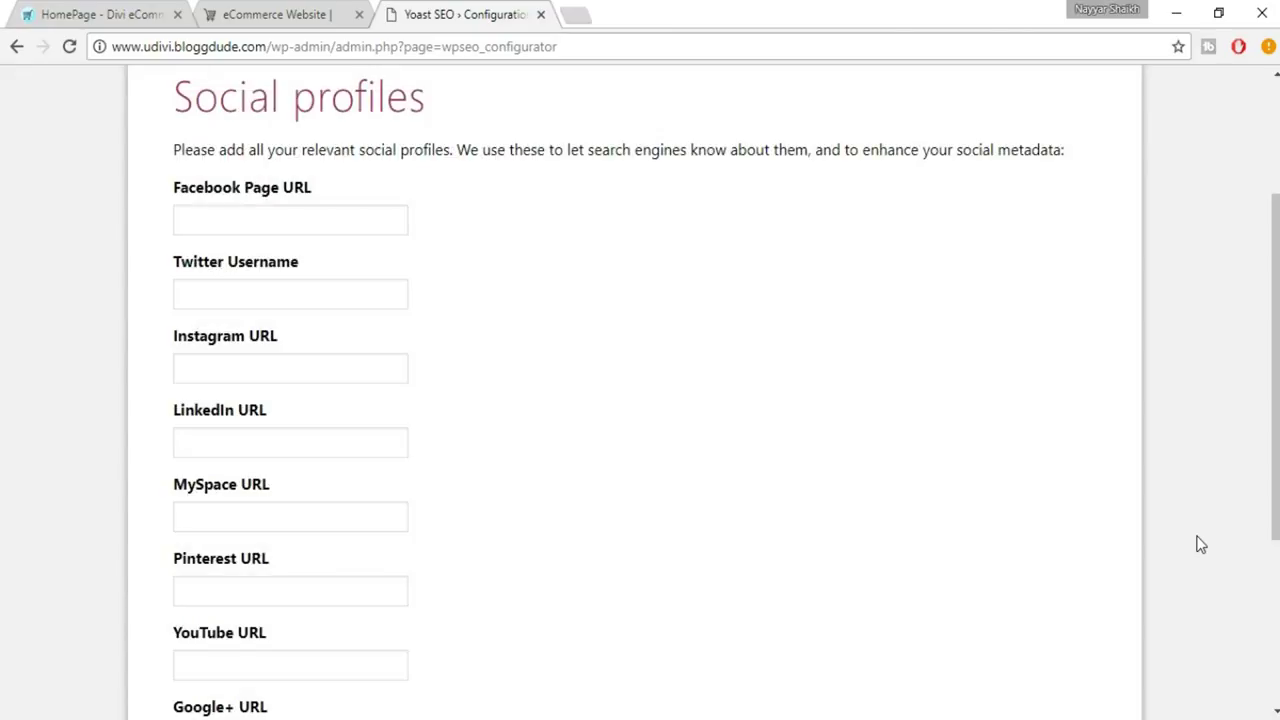
Review the social profile fields offered by the wizard, from Facebook Page URL through Google+ URL
click(319, 220)
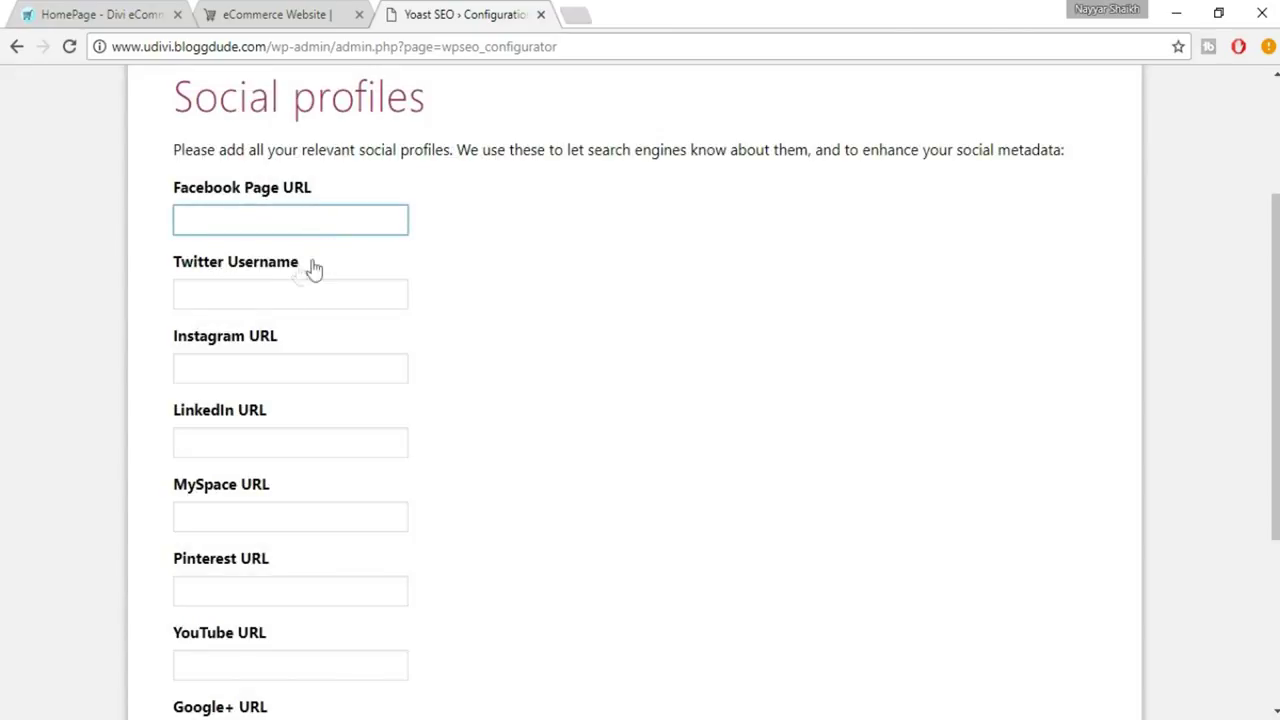
scroll(420, 337, down, 3)
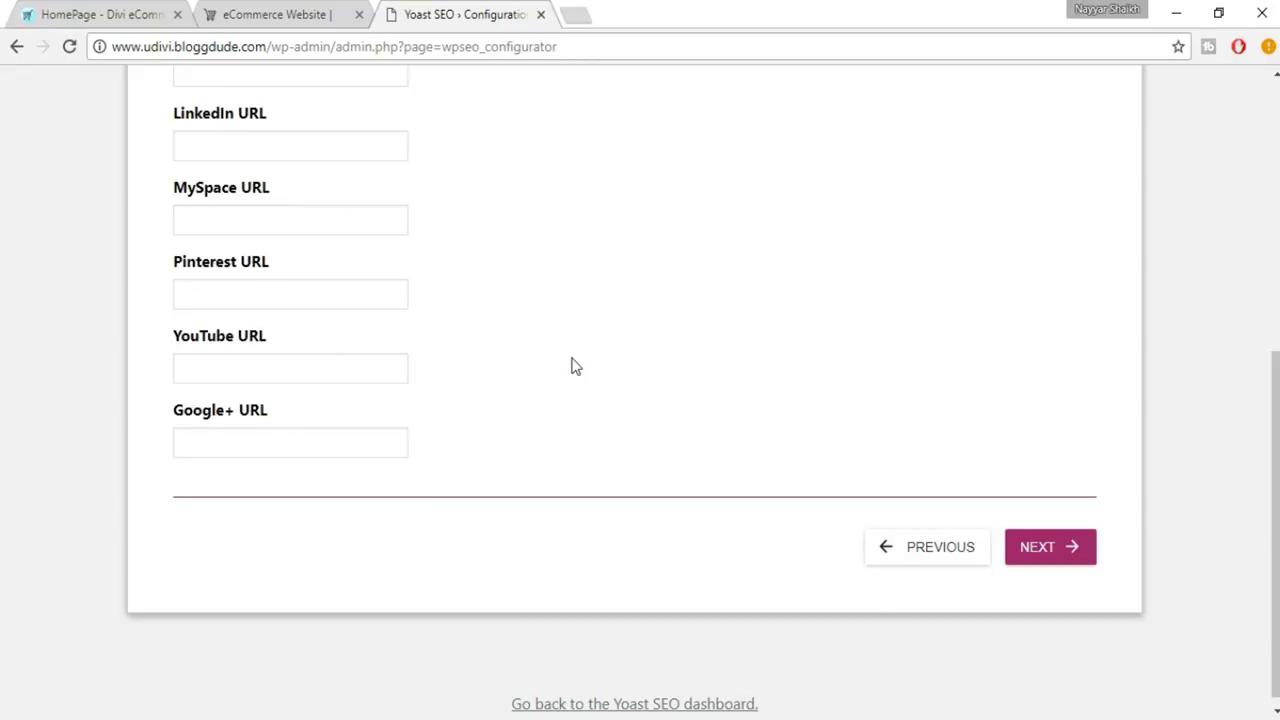
scroll(573, 365, up, 4)
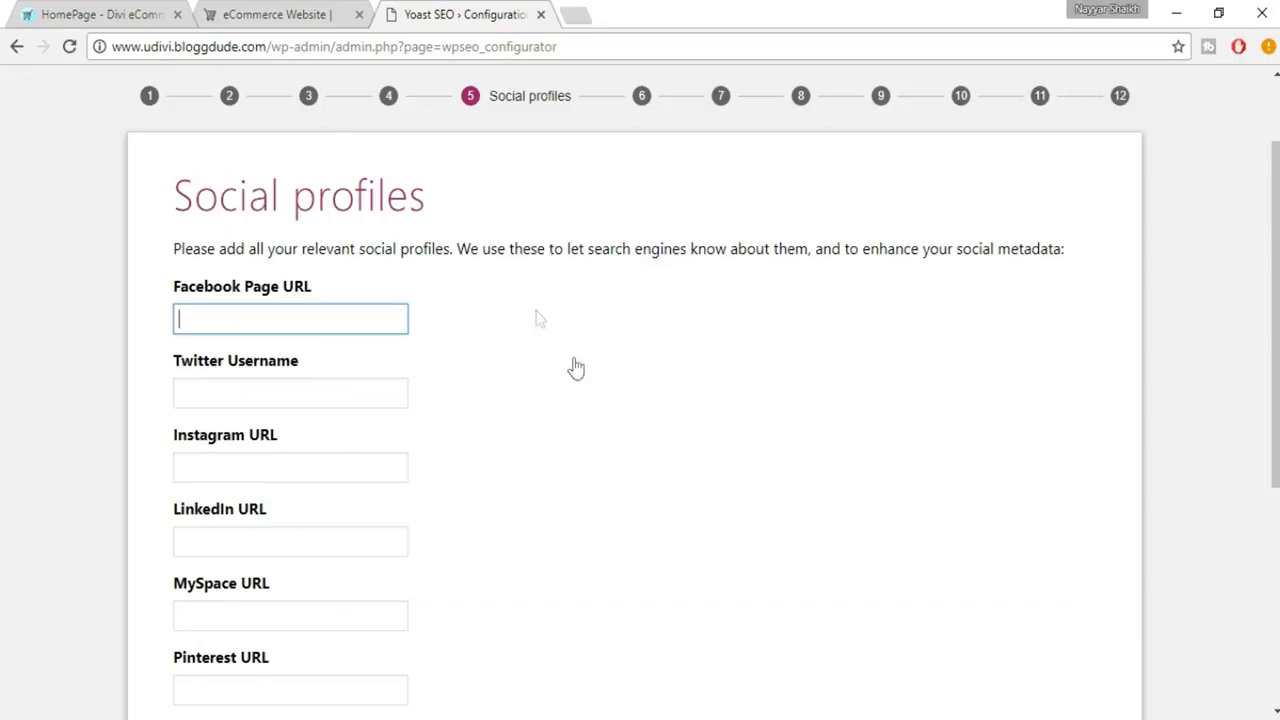
scroll(393, 190, up, 1)
scroll(1050, 390, down, 1)
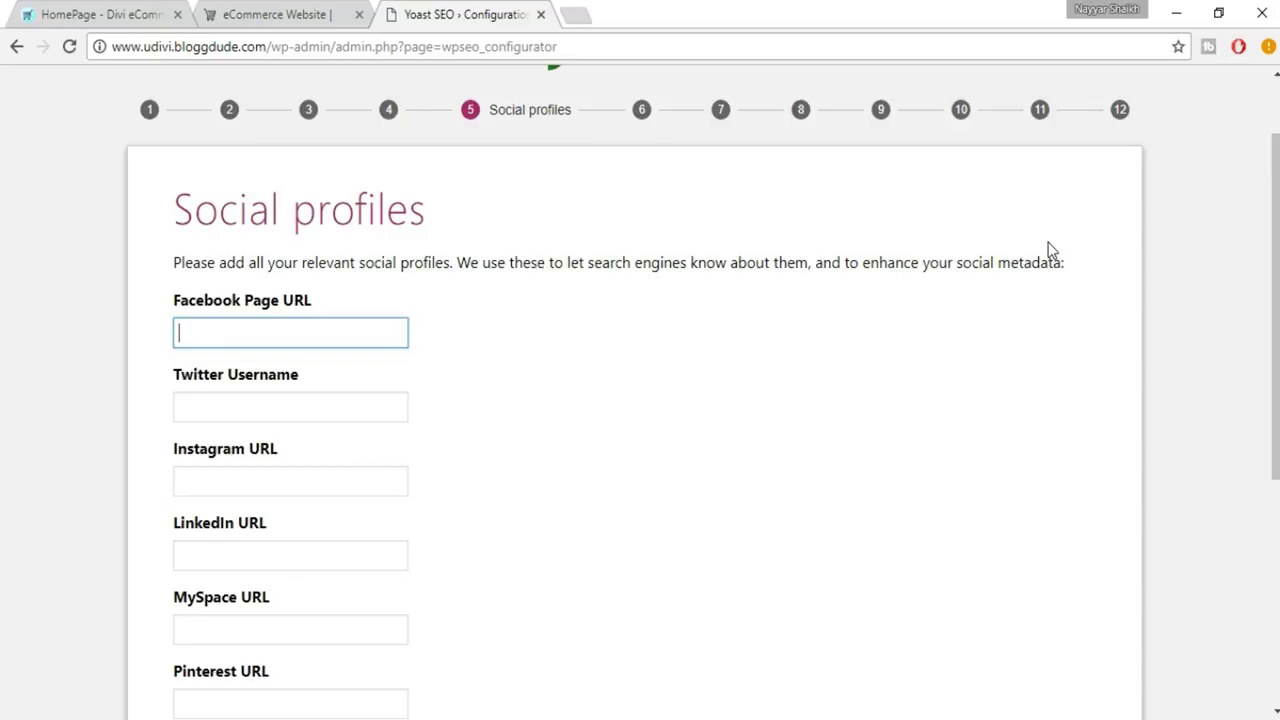
scroll(921, 289, up, 1)
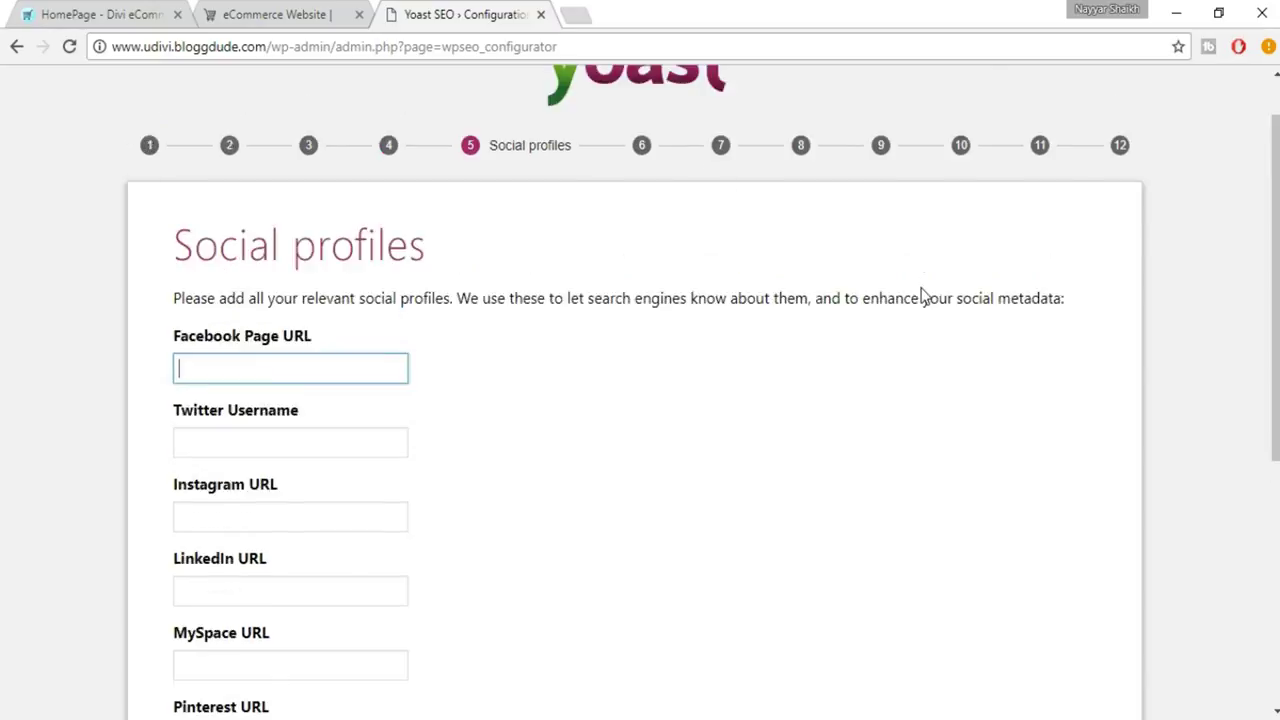
scroll(925, 296, down, 1)
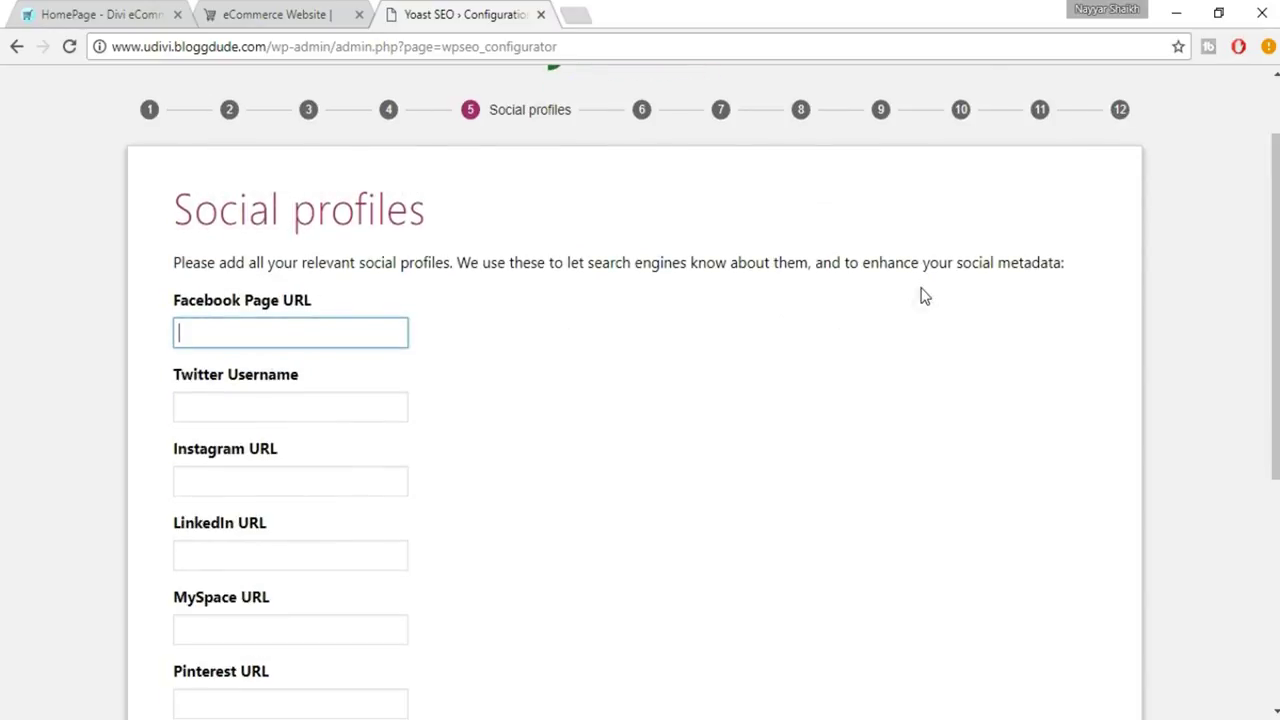
Continue past the social profiles with every field blank, and set the Media post type's visibility to Hidden
scroll(317, 434, down, 4)
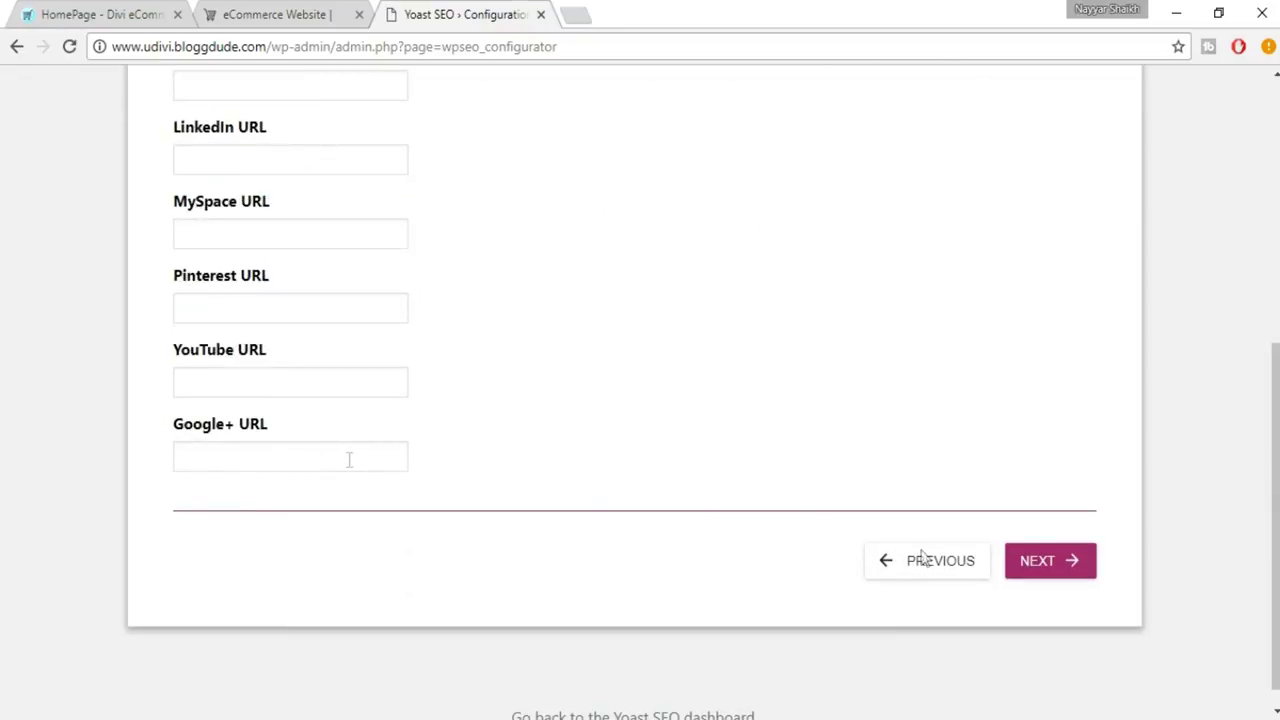
click(1045, 566)
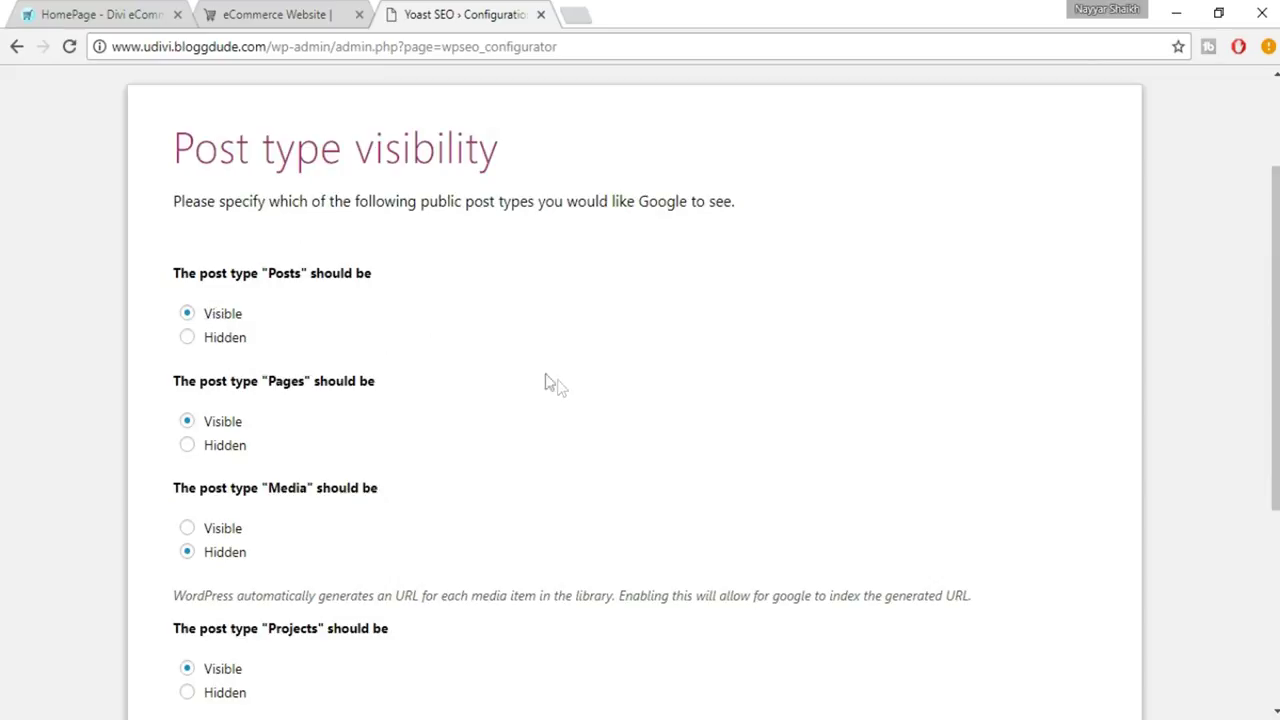
scroll(394, 374, down, 1)
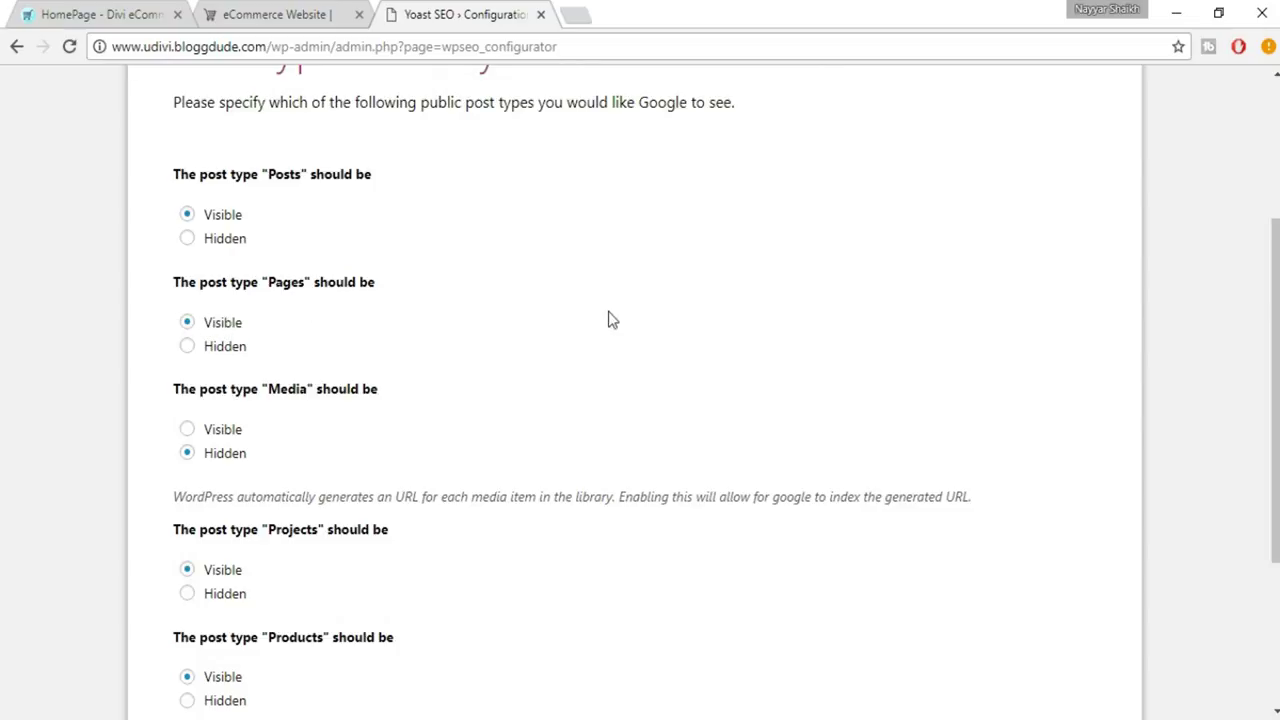
scroll(608, 320, down, 1)
click(229, 334)
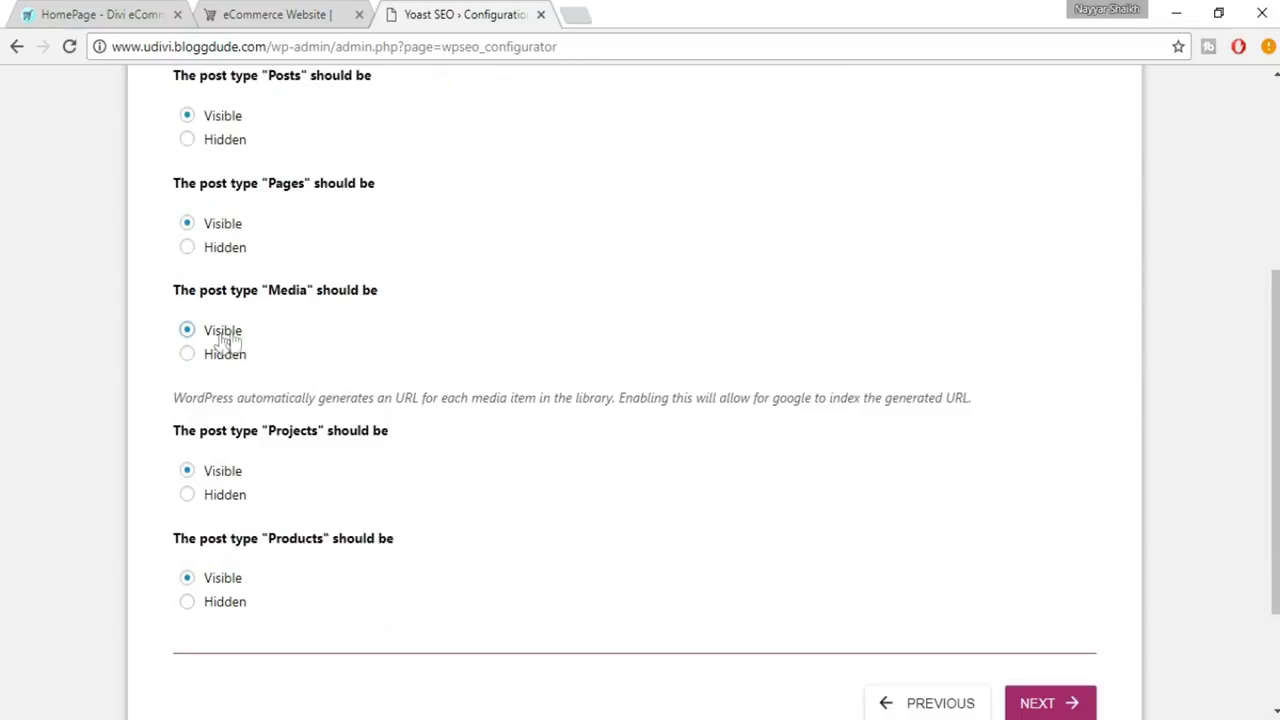
click(214, 358)
scroll(523, 400, down, 3)
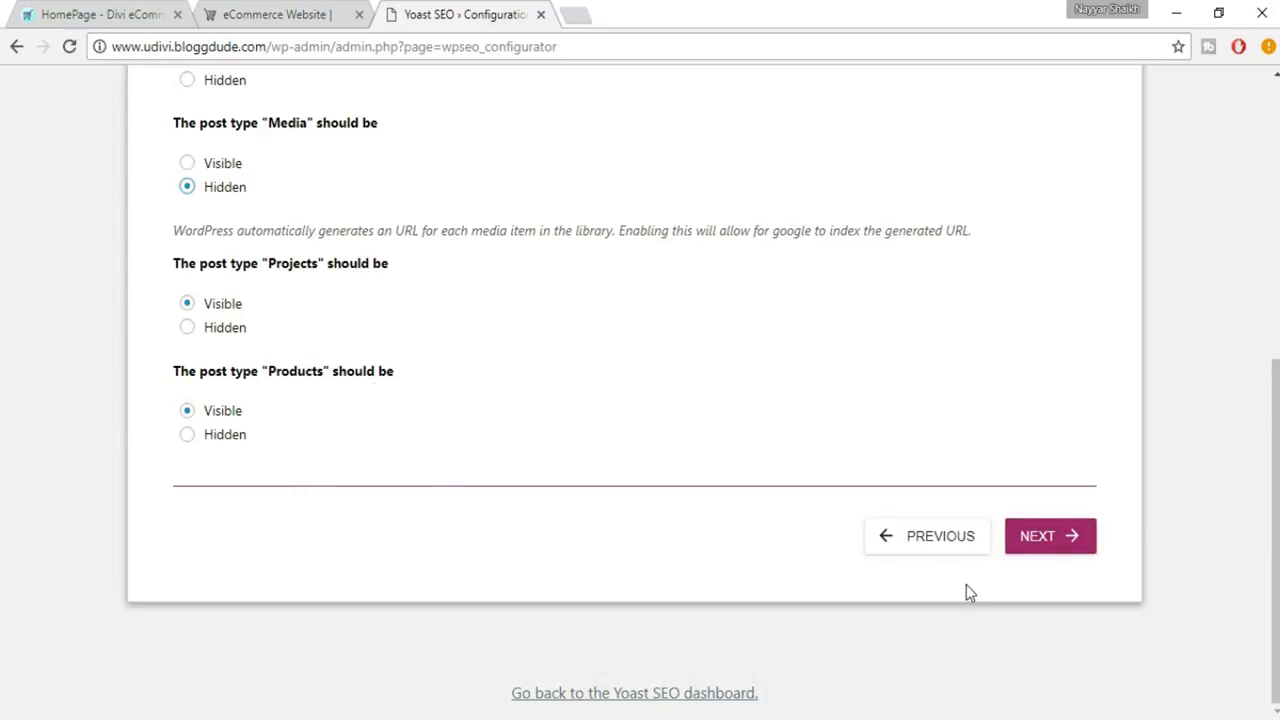
Continue past post type visibility, specify that the site does not have multiple authors, and proceed to Google Search Console
click(1055, 548)
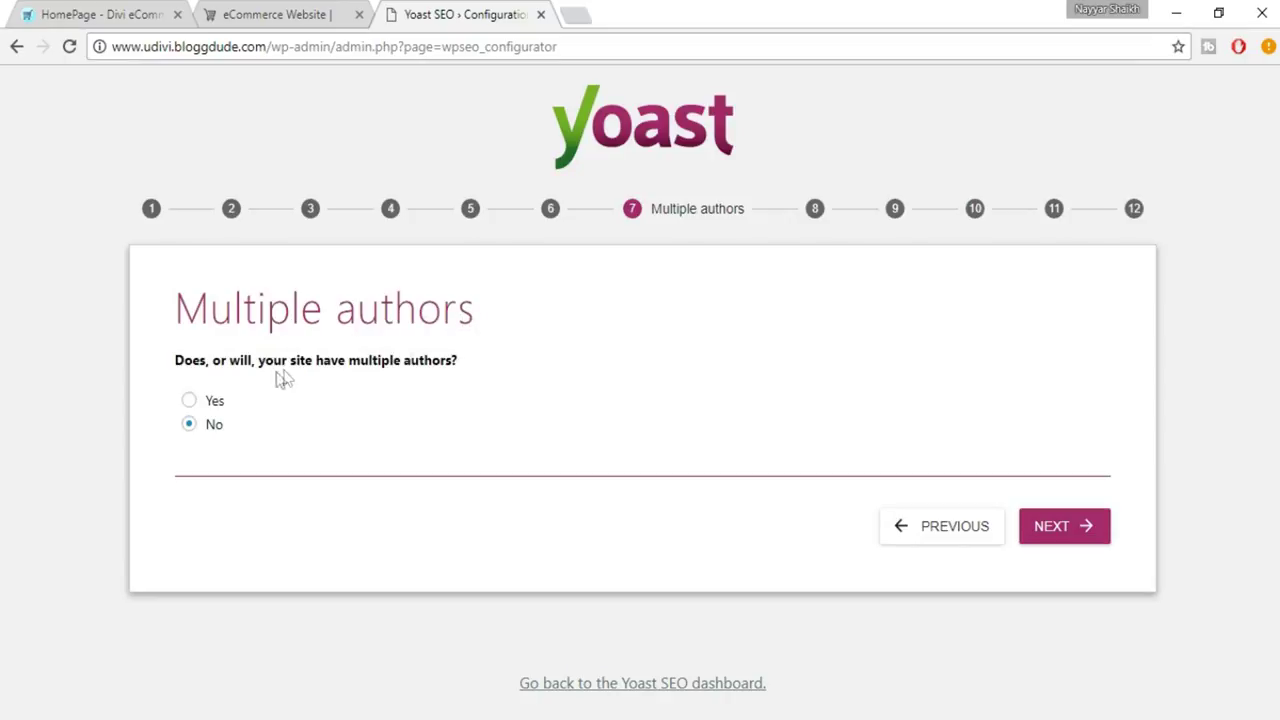
click(212, 428)
click(1058, 535)
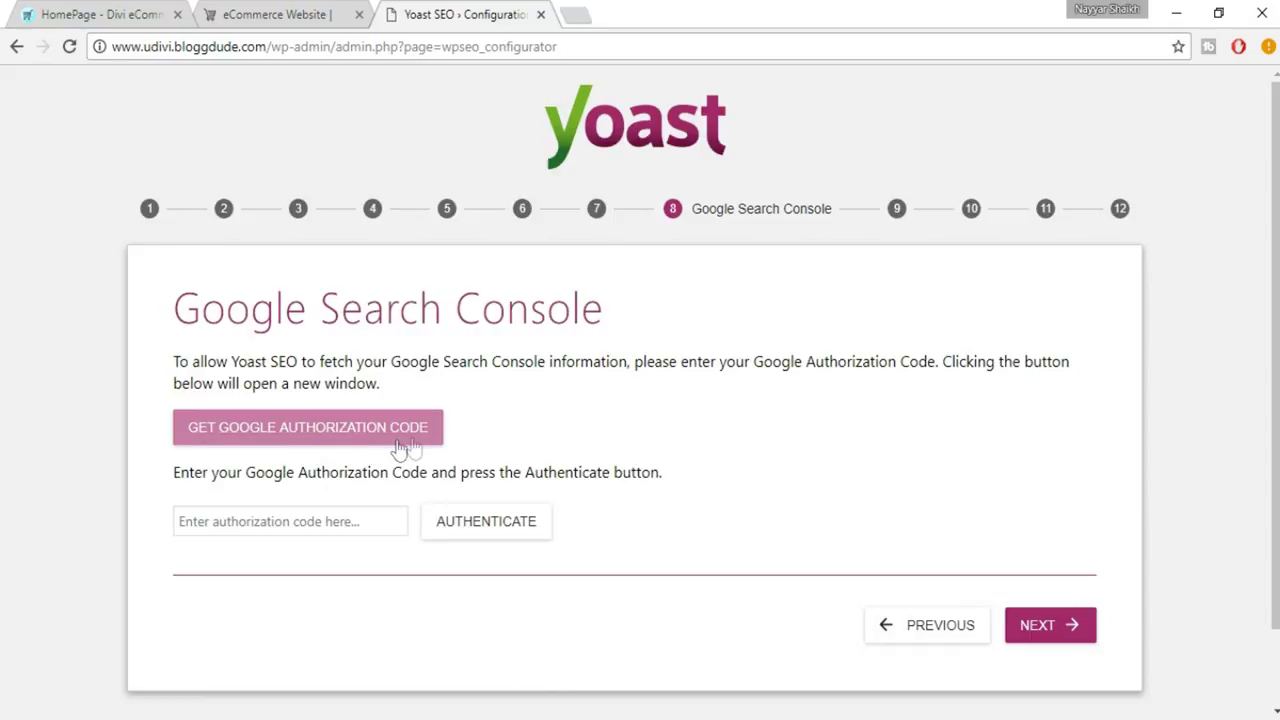
Request a Google authorization code, choose the Google account and allow Yoast SEO to view and manage its Search Console data
click(314, 437)
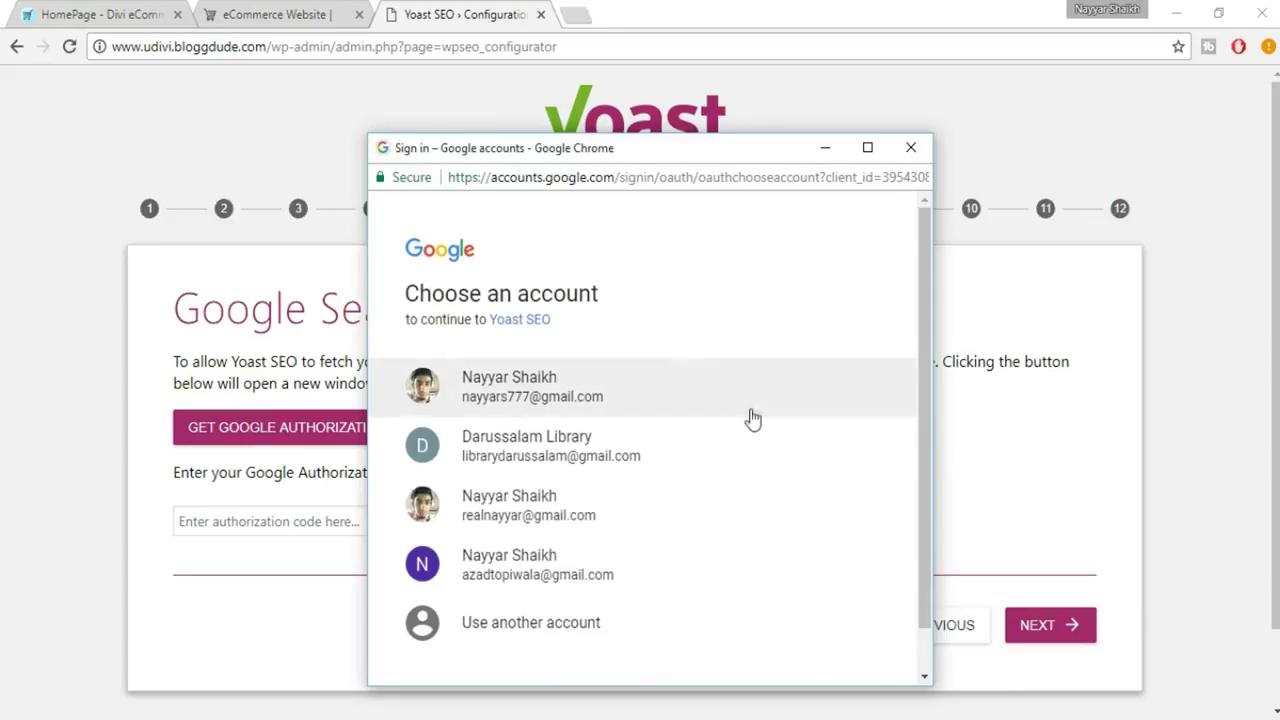
scroll(750, 420, down, 1)
click(567, 532)
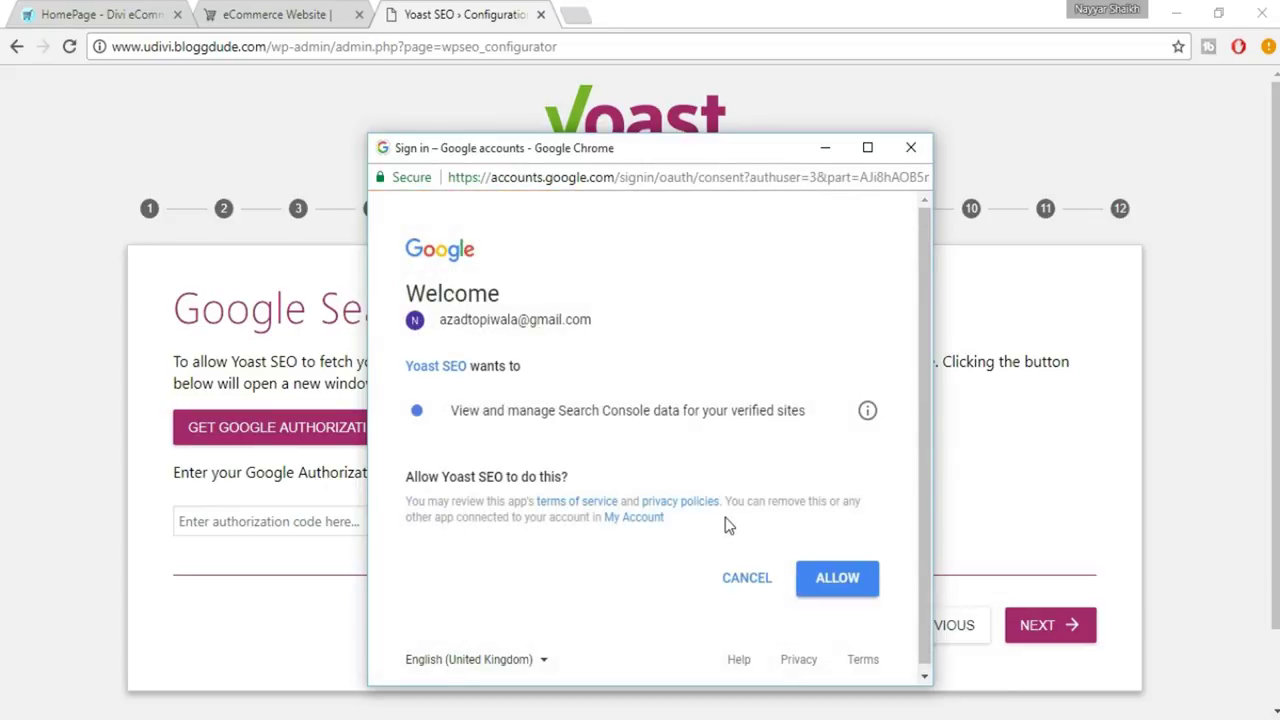
click(837, 585)
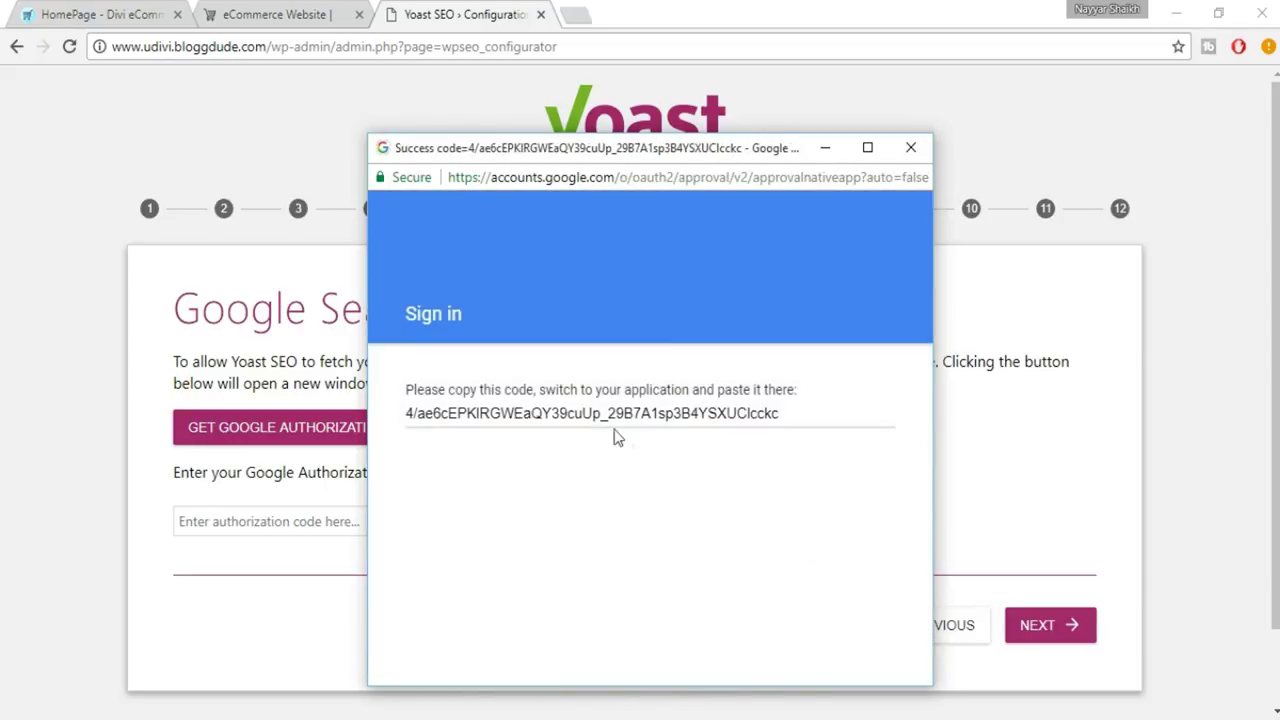
Copy the Google authorization code, paste it into the wizard's authorization code field and continue to the title settings
click(613, 420)
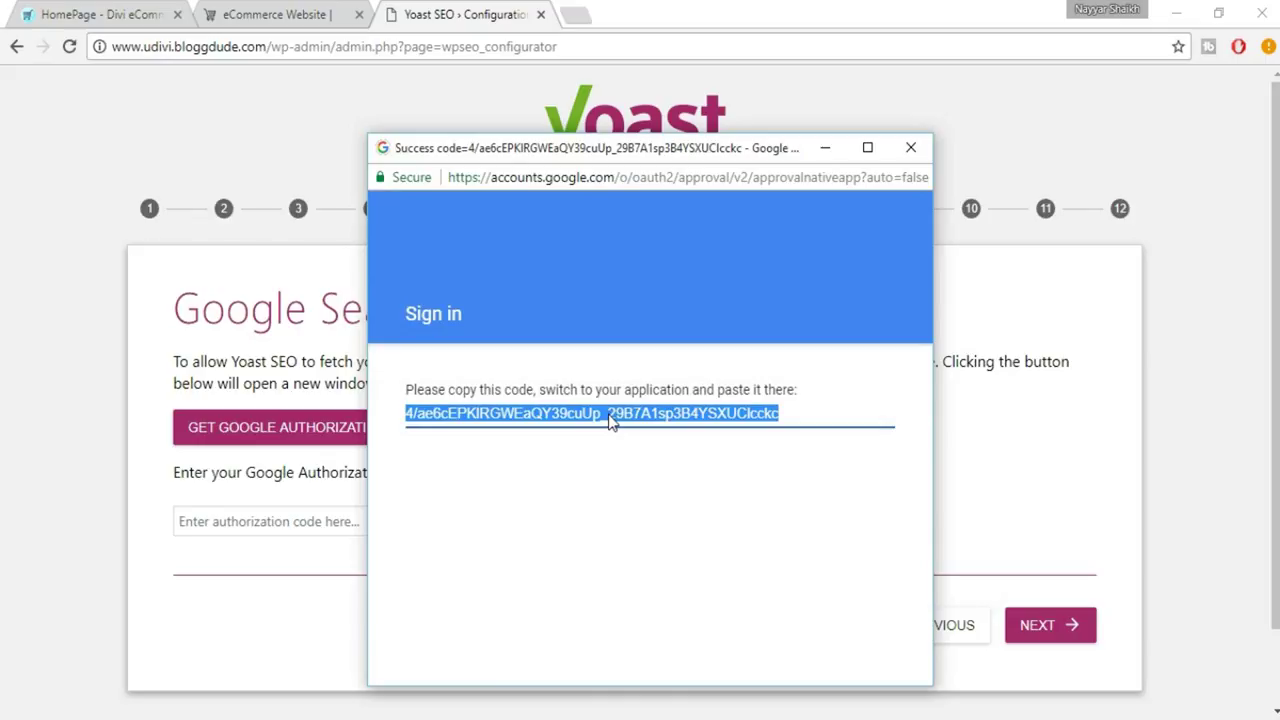
click(270, 573)
click(289, 524)
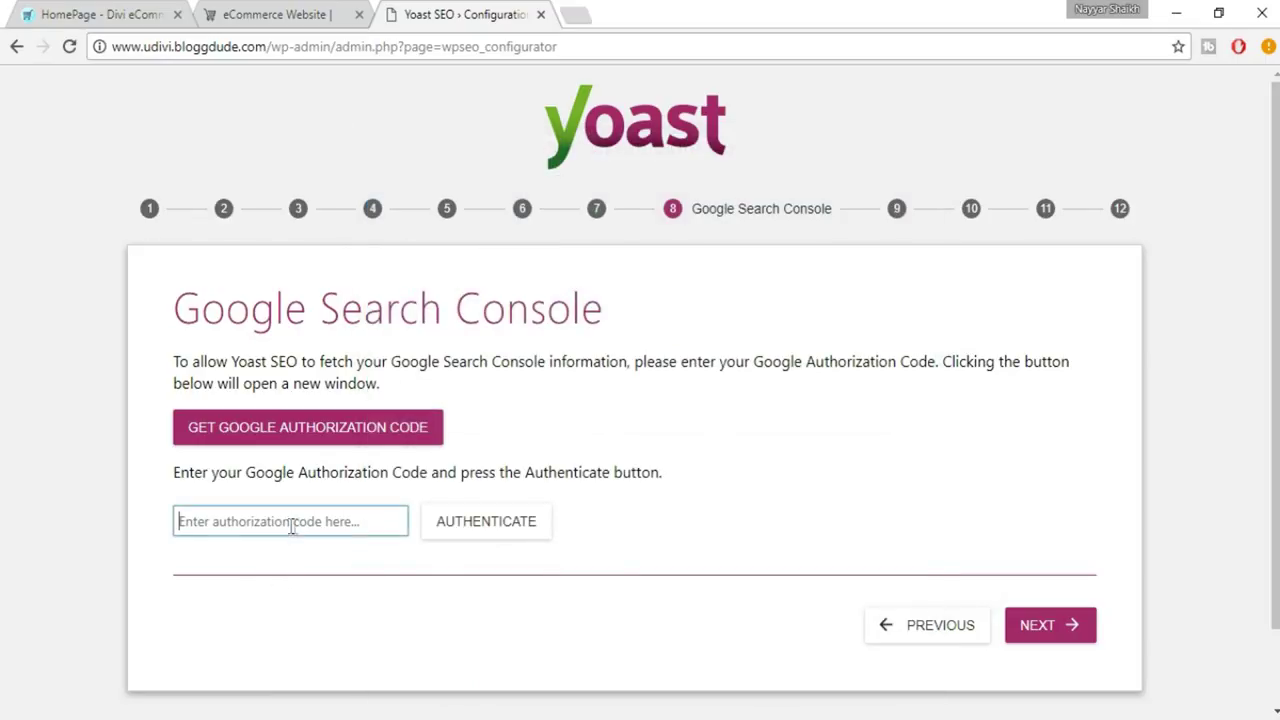
key(ctrl+v)
click(1072, 608)
click(1077, 630)
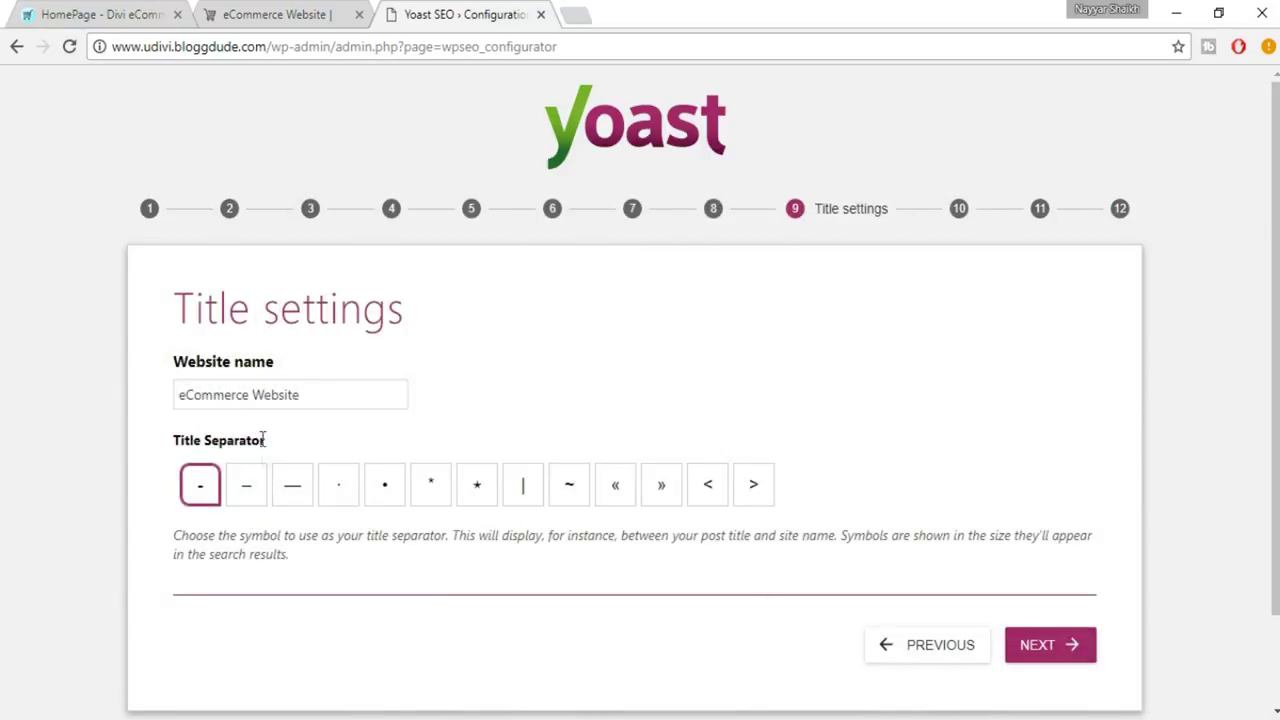
Compare the title separator options with the store's browser title and choose the hyphen as the title separator
click(335, 24)
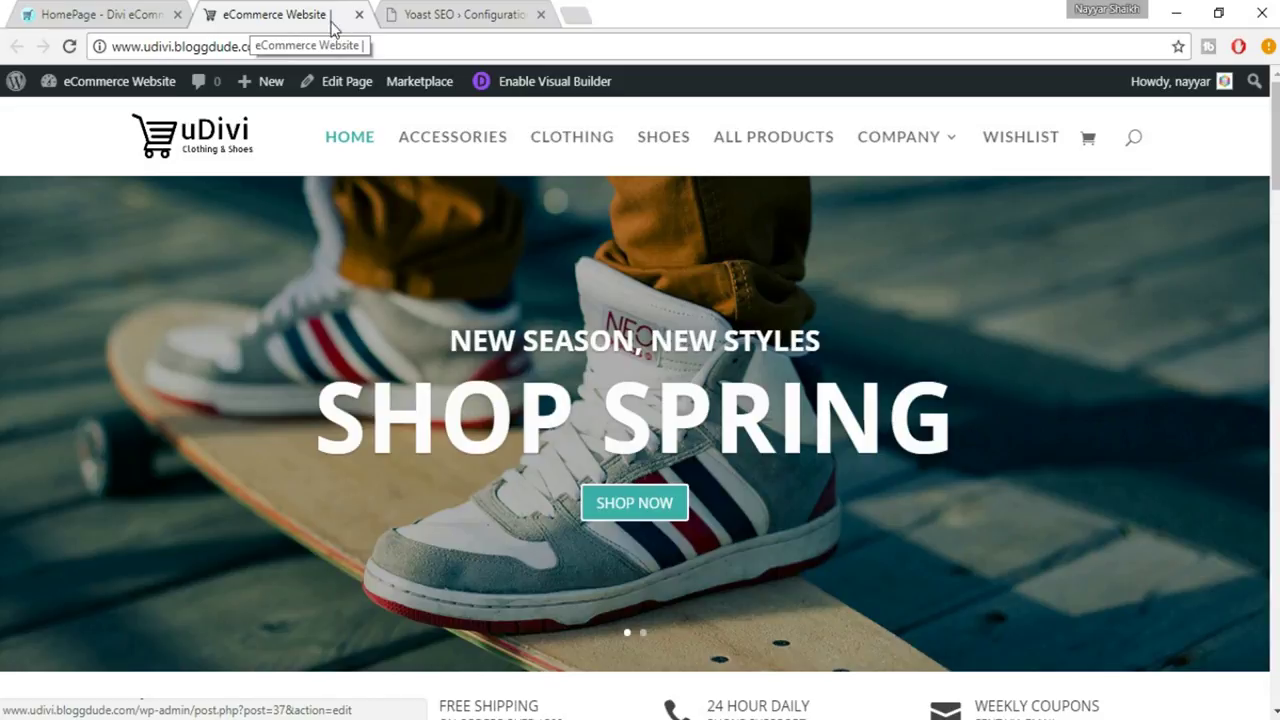
click(475, 12)
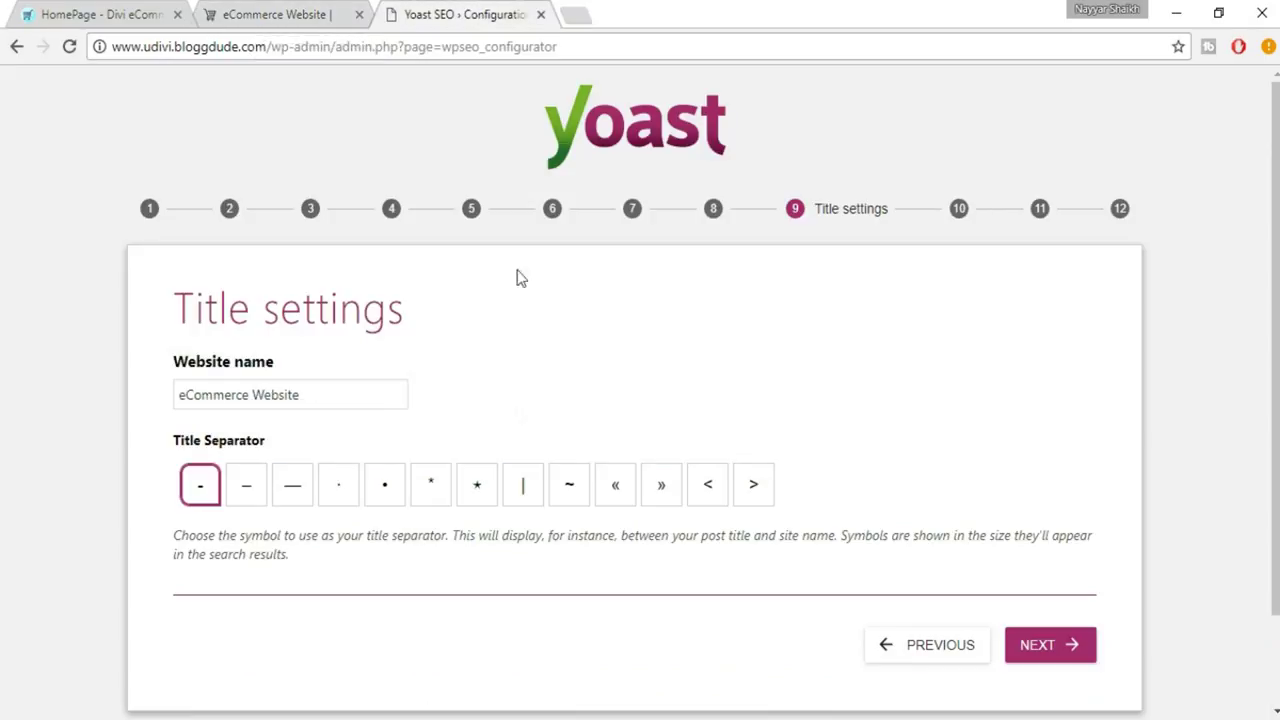
click(252, 500)
click(306, 503)
click(203, 508)
click(328, 22)
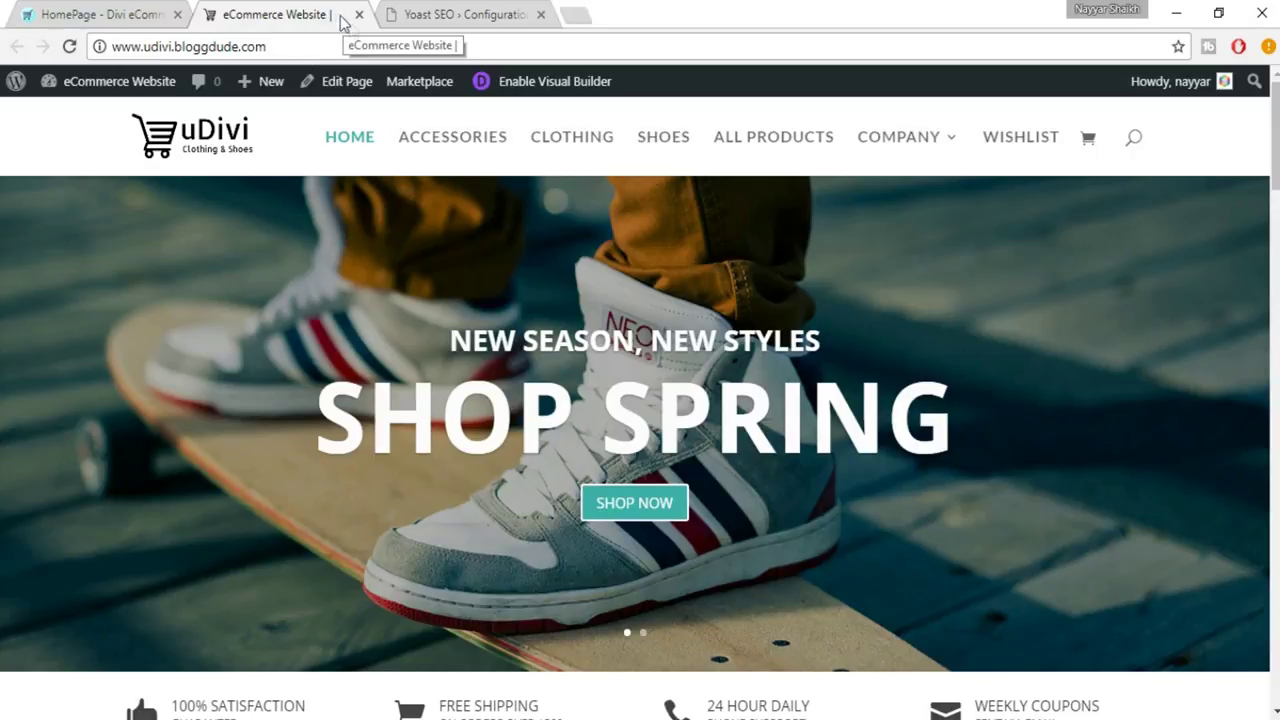
click(465, 14)
Continue past the title settings and skip the newsletter sign-up
click(1062, 652)
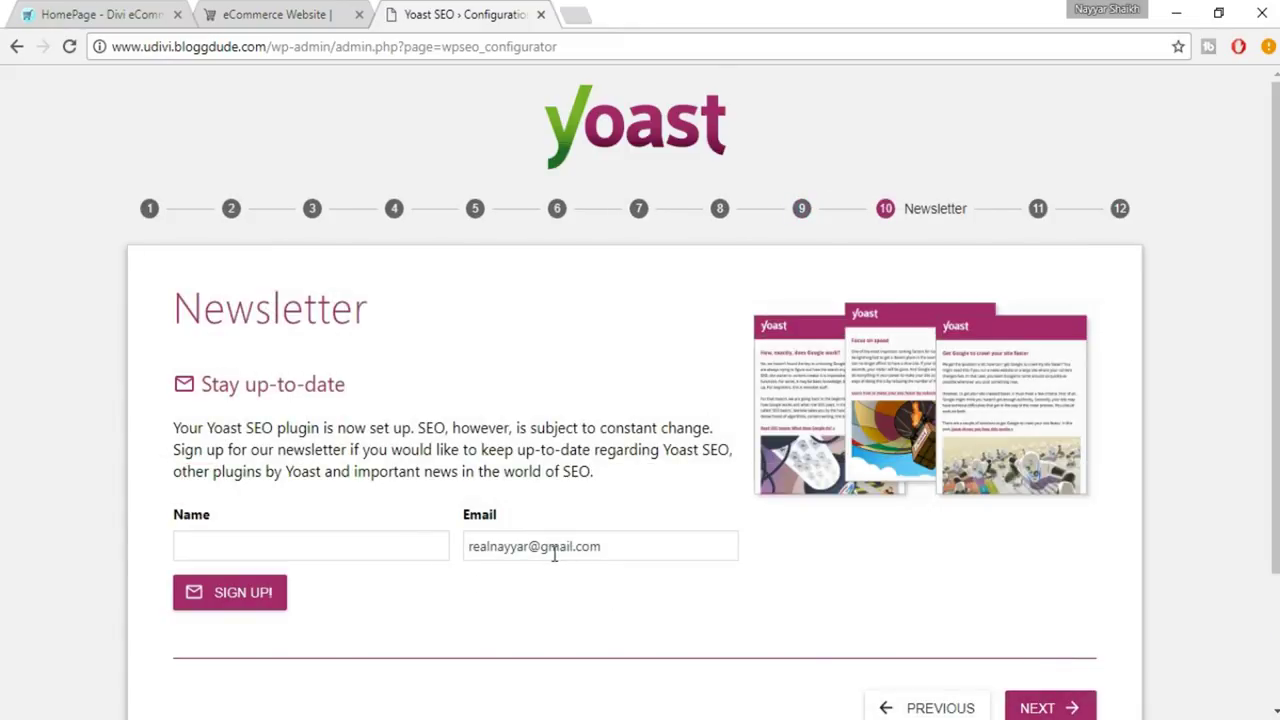
scroll(716, 557, down, 1)
click(1047, 607)
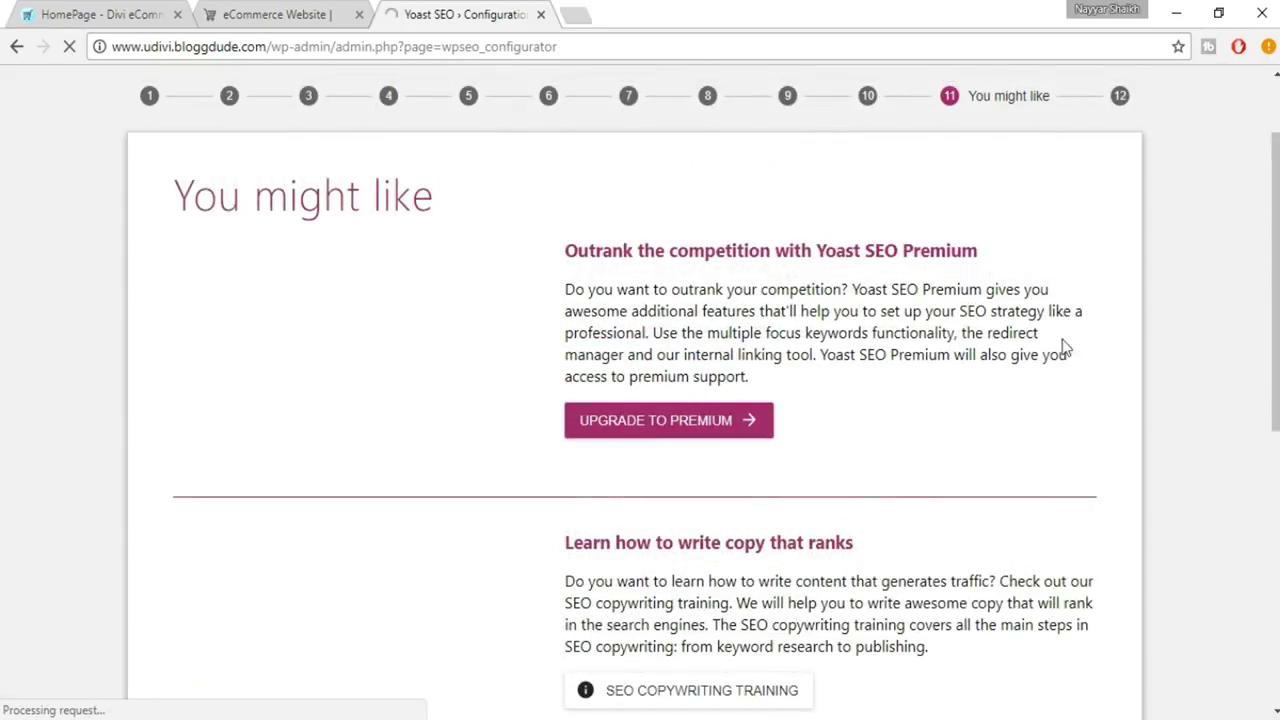
Review the Yoast SEO Premium, SEO copywriting training and plugin training offers on the "You might like" page
scroll(943, 331, down, 6)
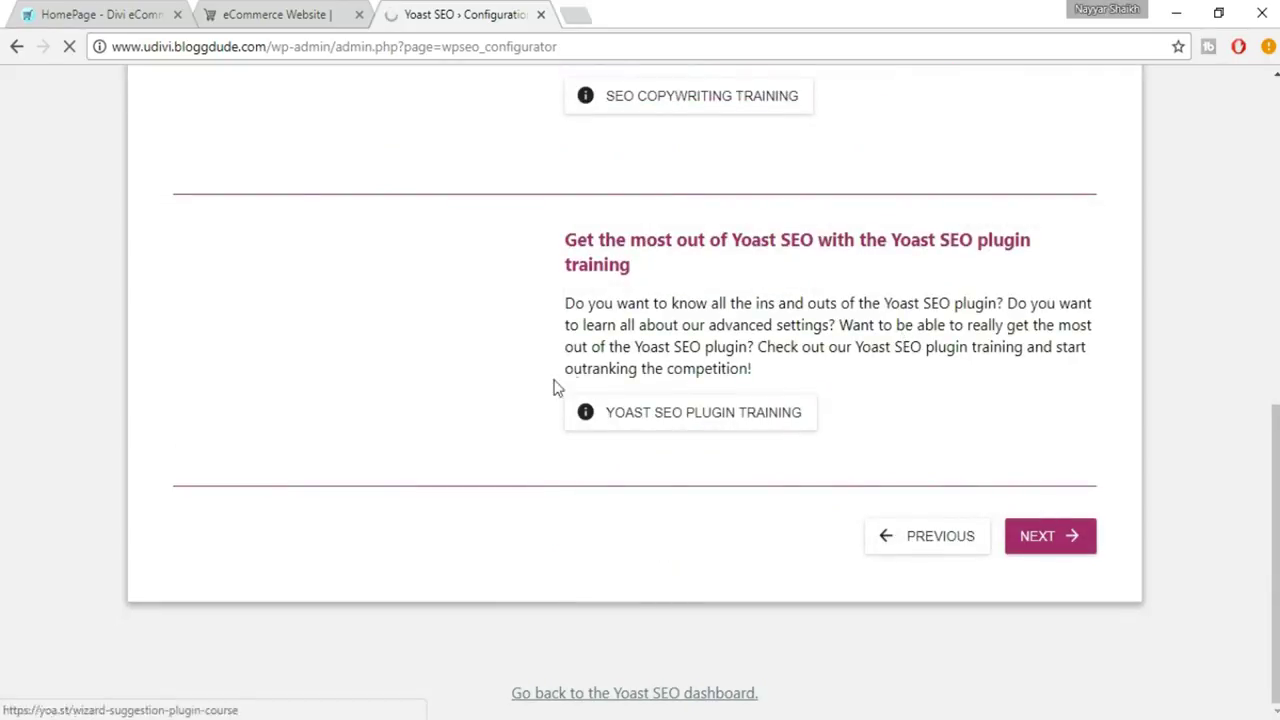
scroll(748, 371, up, 6)
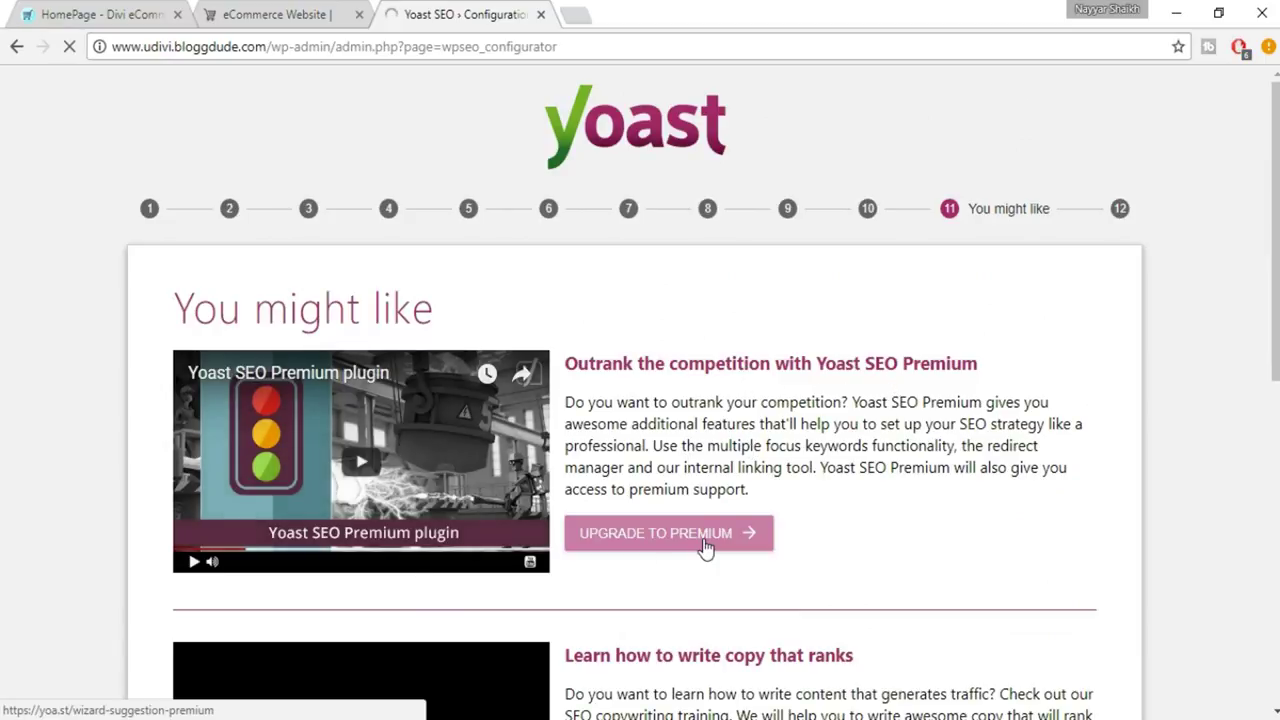
scroll(708, 552, down, 2)
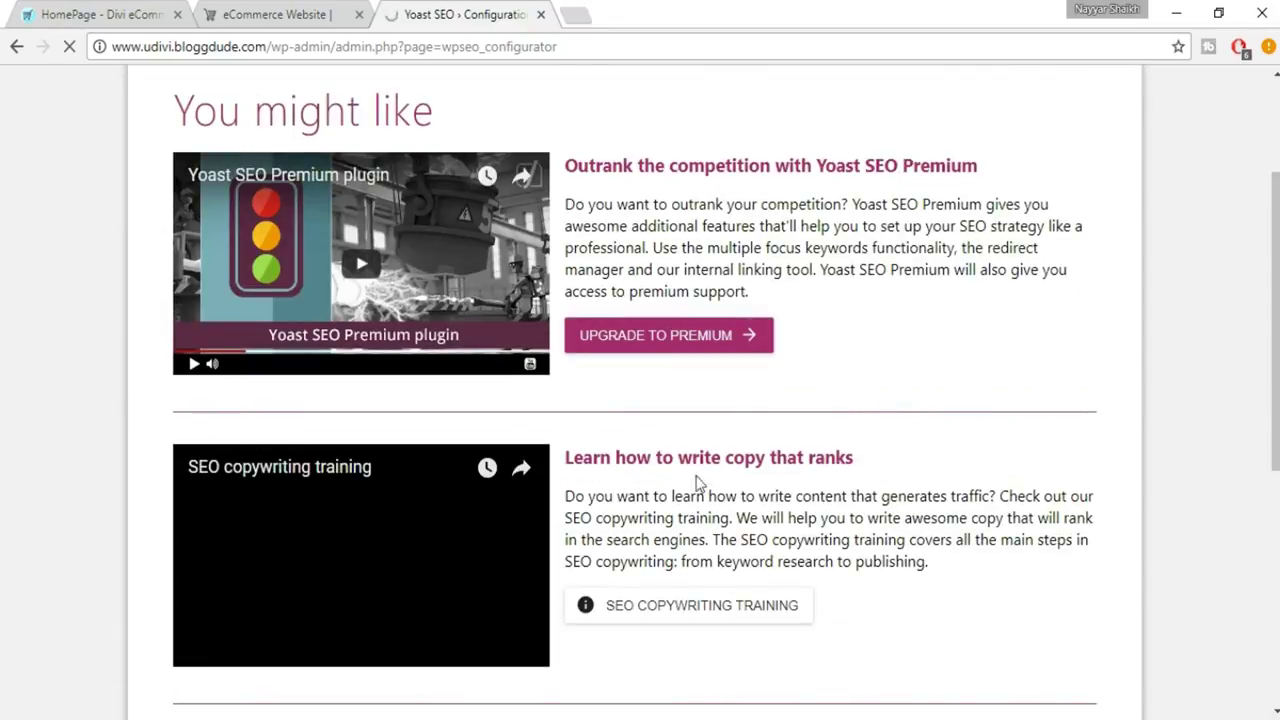
scroll(877, 491, down, 2)
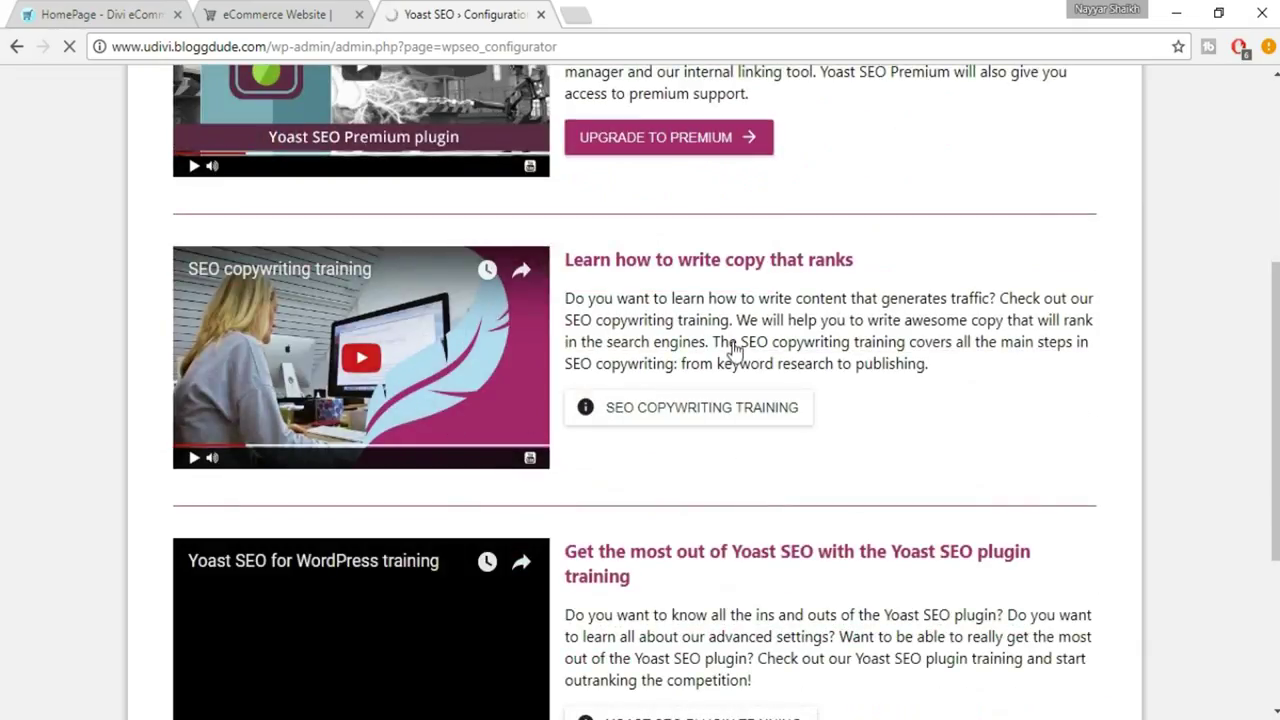
scroll(734, 357, down, 2)
scroll(783, 386, up, 4)
scroll(866, 426, down, 2)
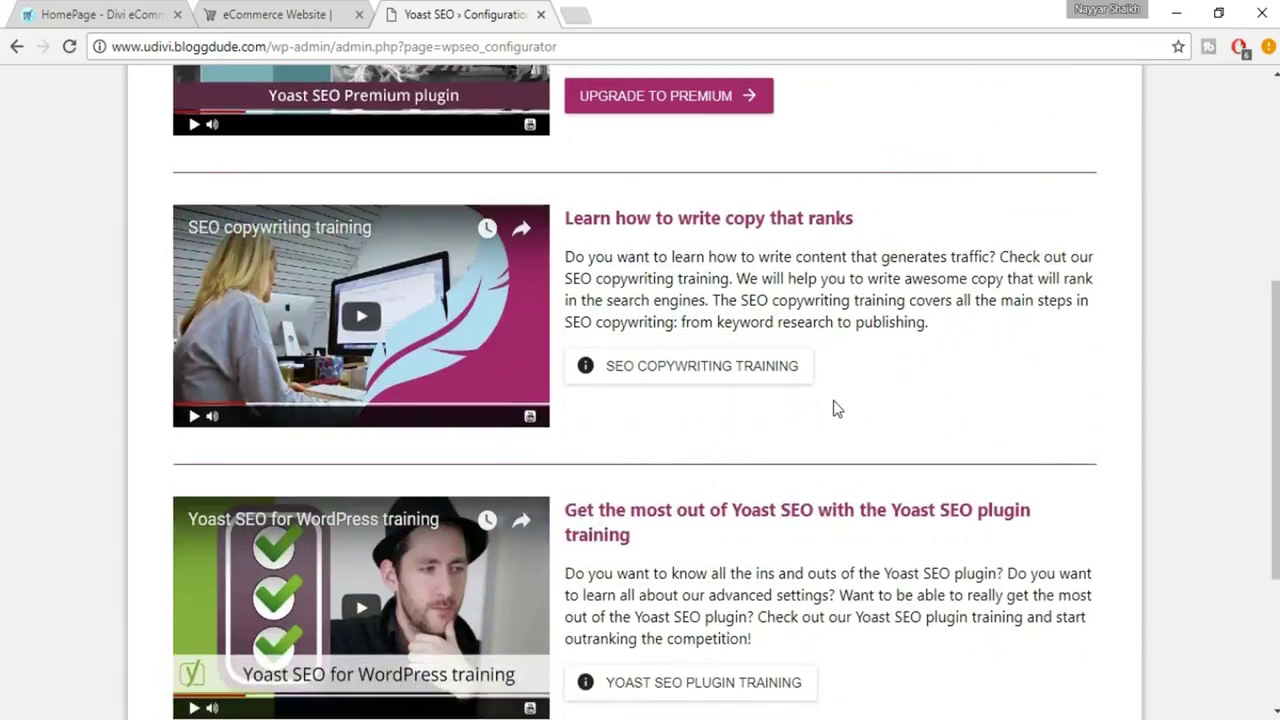
scroll(835, 408, down, 3)
Finish and close the configuration wizard, and open the Webmaster Tools verification settings
click(1040, 542)
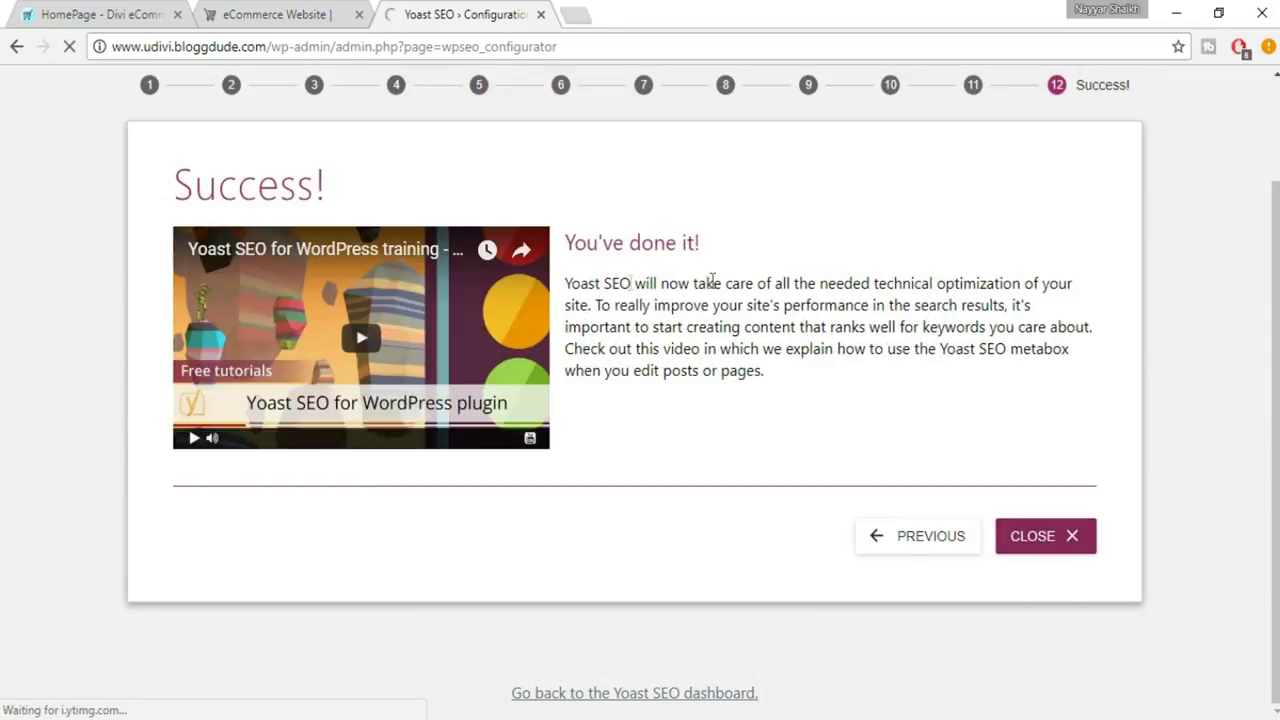
click(1001, 550)
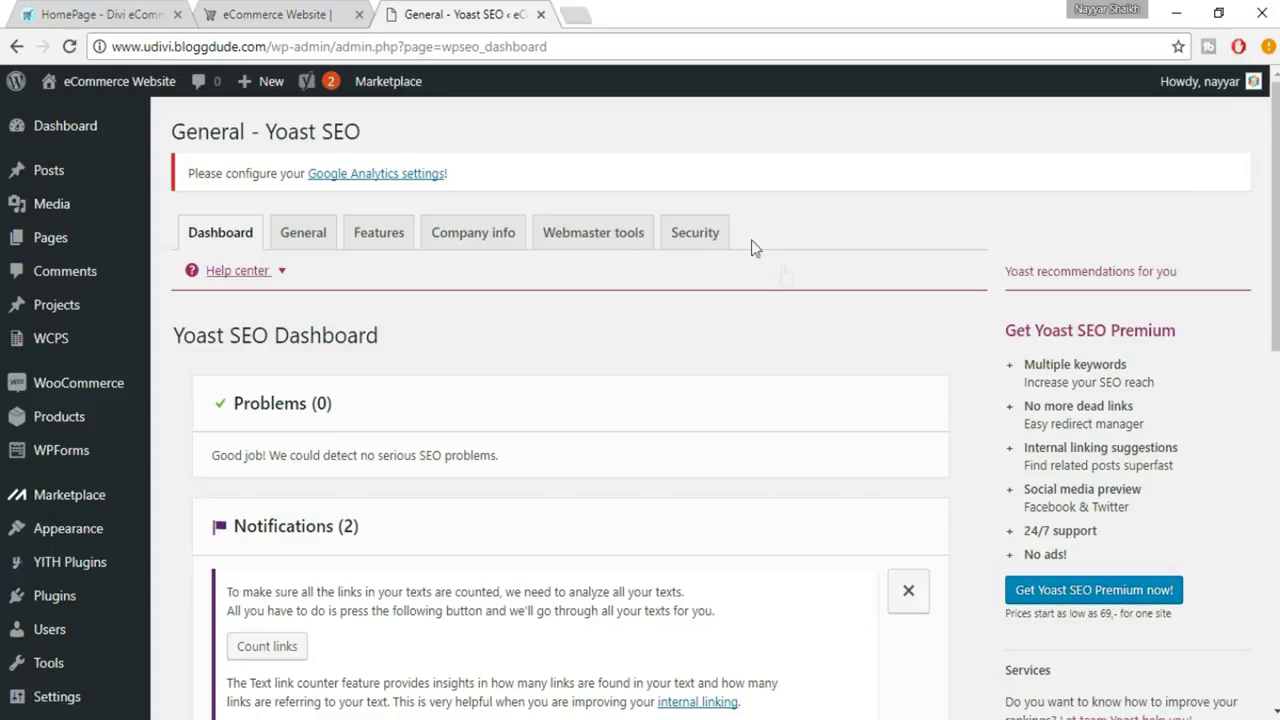
click(617, 243)
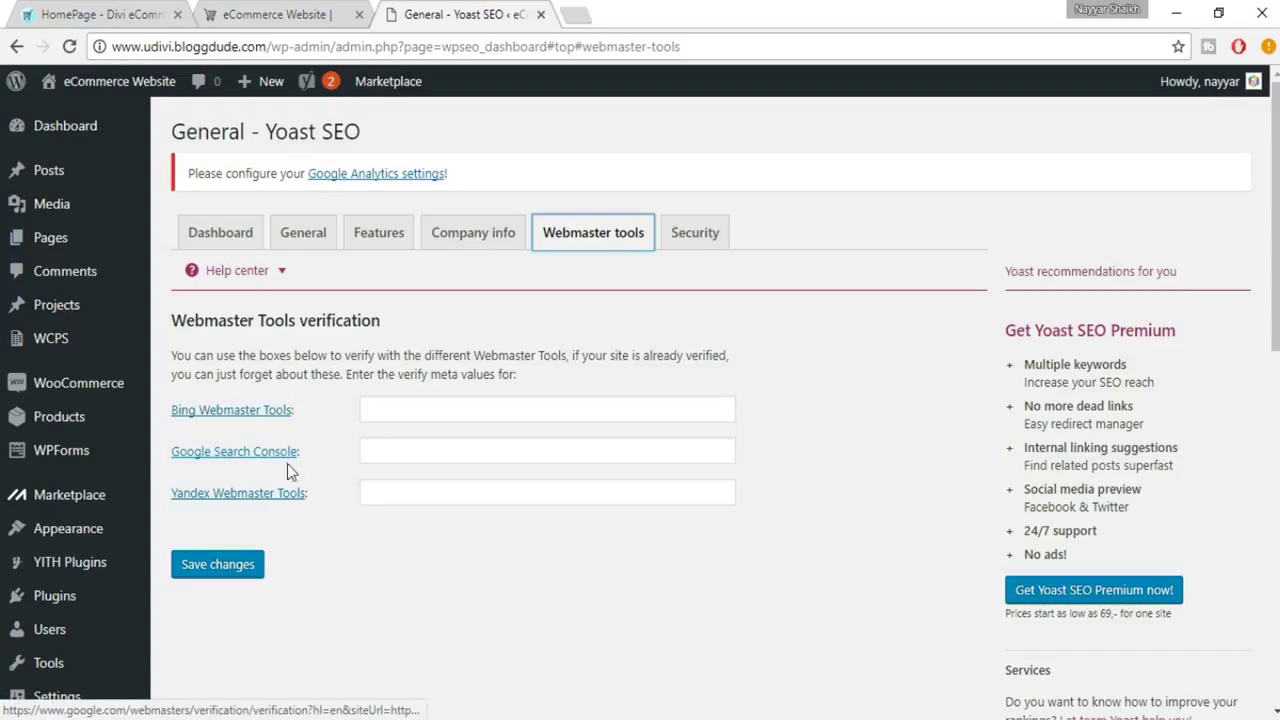
Search Google for "google console" in a new browser tab
click(572, 15)
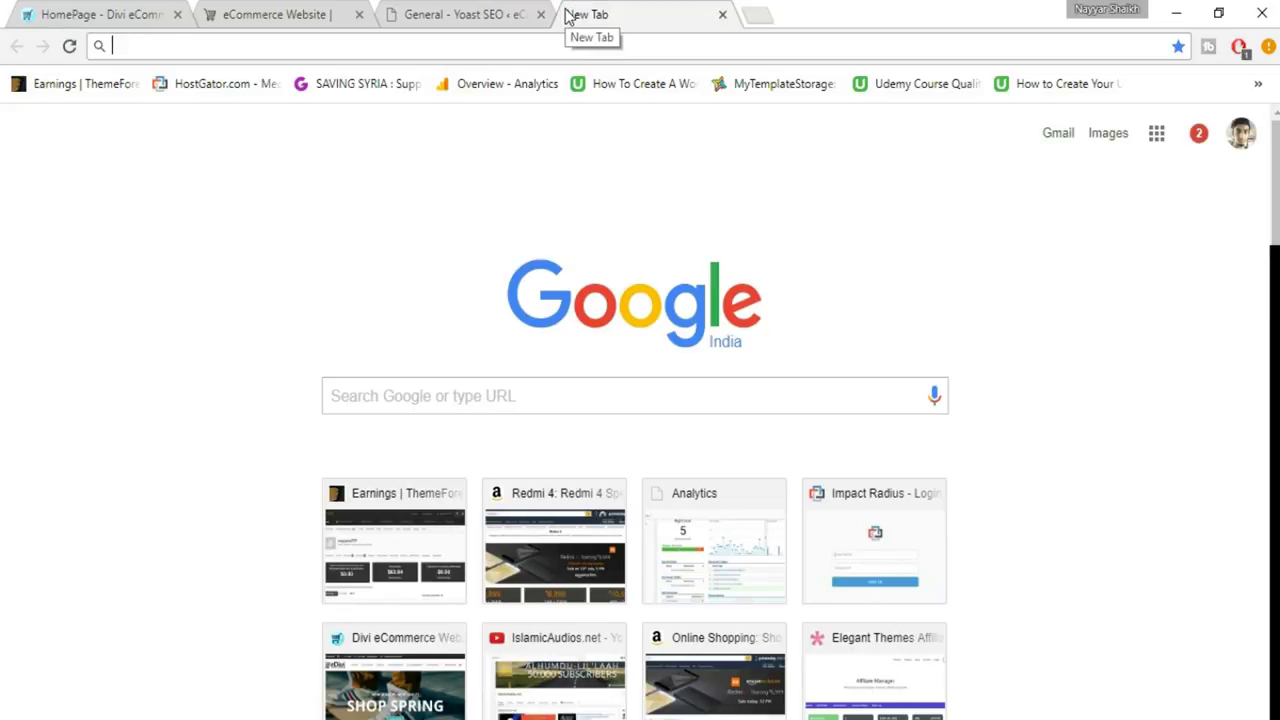
text(google )
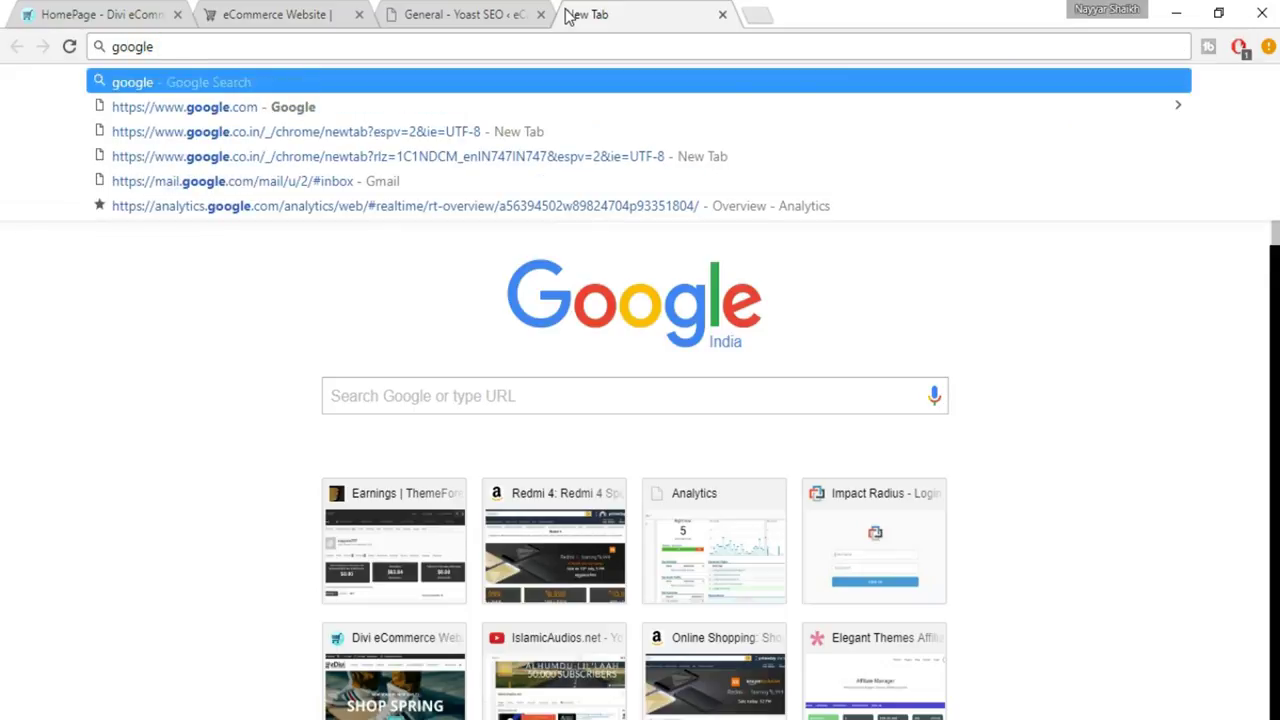
text(cons)
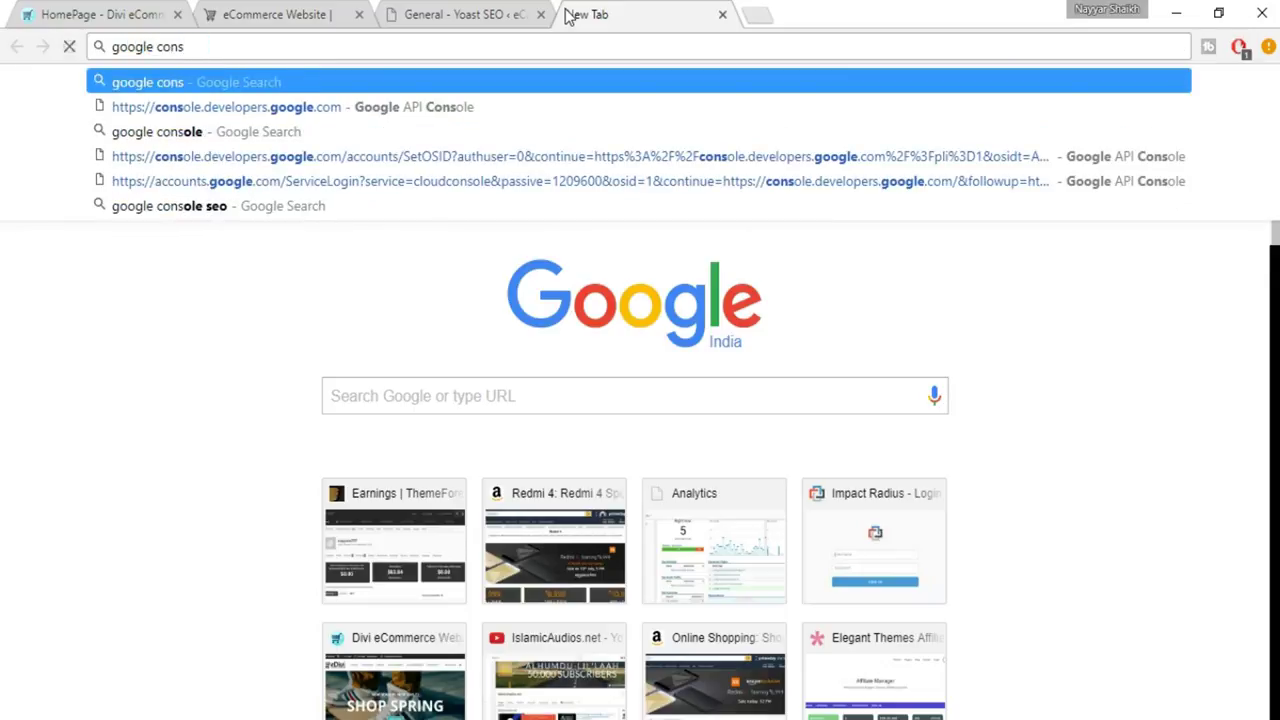
key(Down)
key(Down)
key(Down)
key(Up)
key(Return)
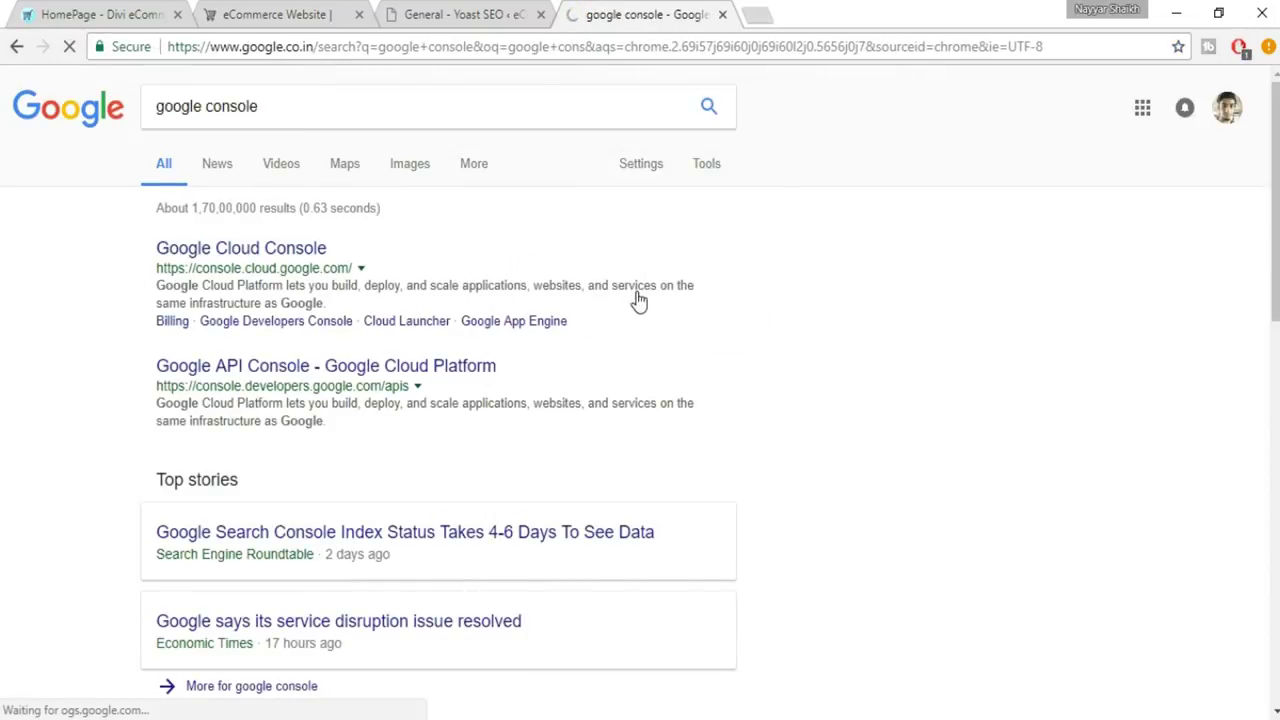
Refine the search to "google search console" and open the Google Webmaster Tools result
click(209, 108)
text(search)
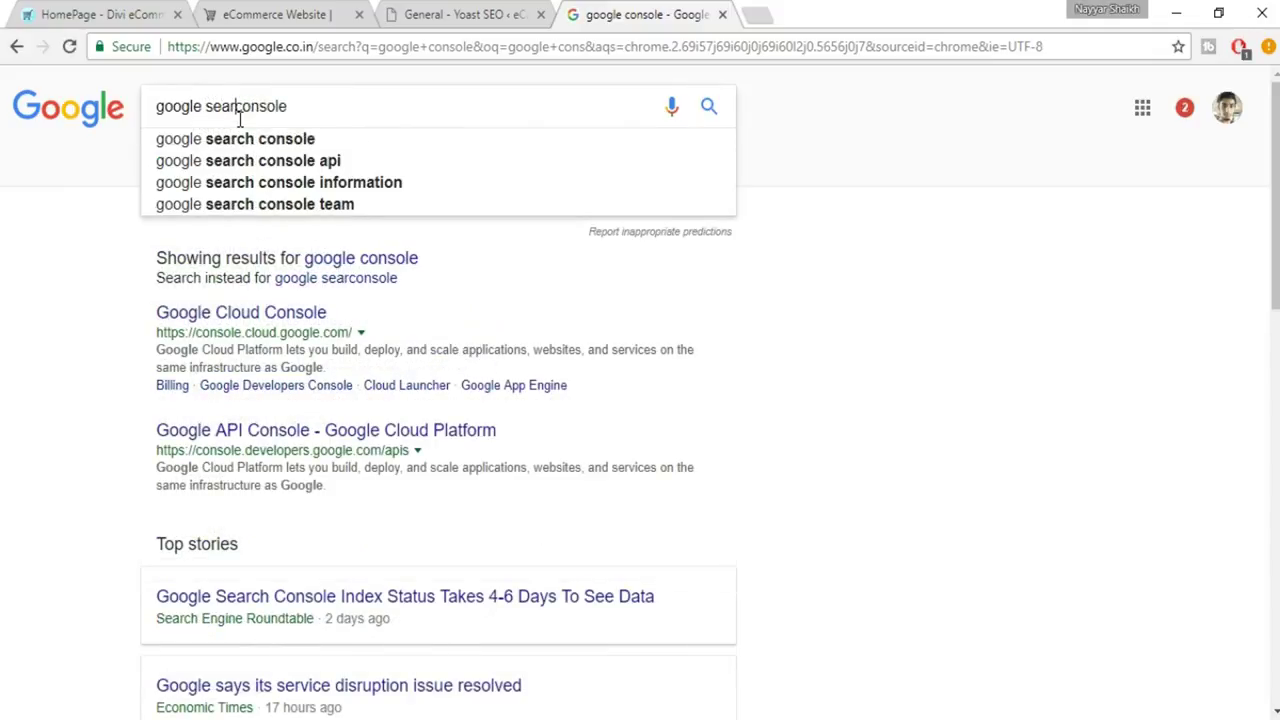
key(Return)
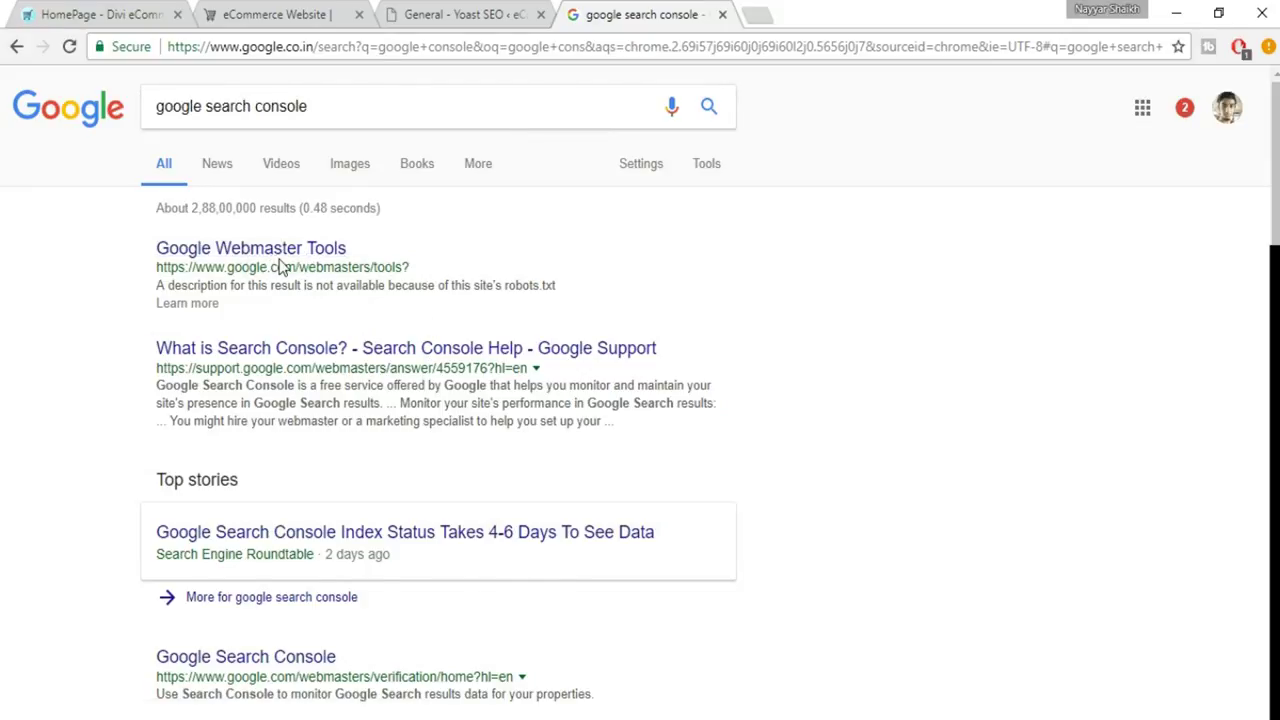
click(300, 251)
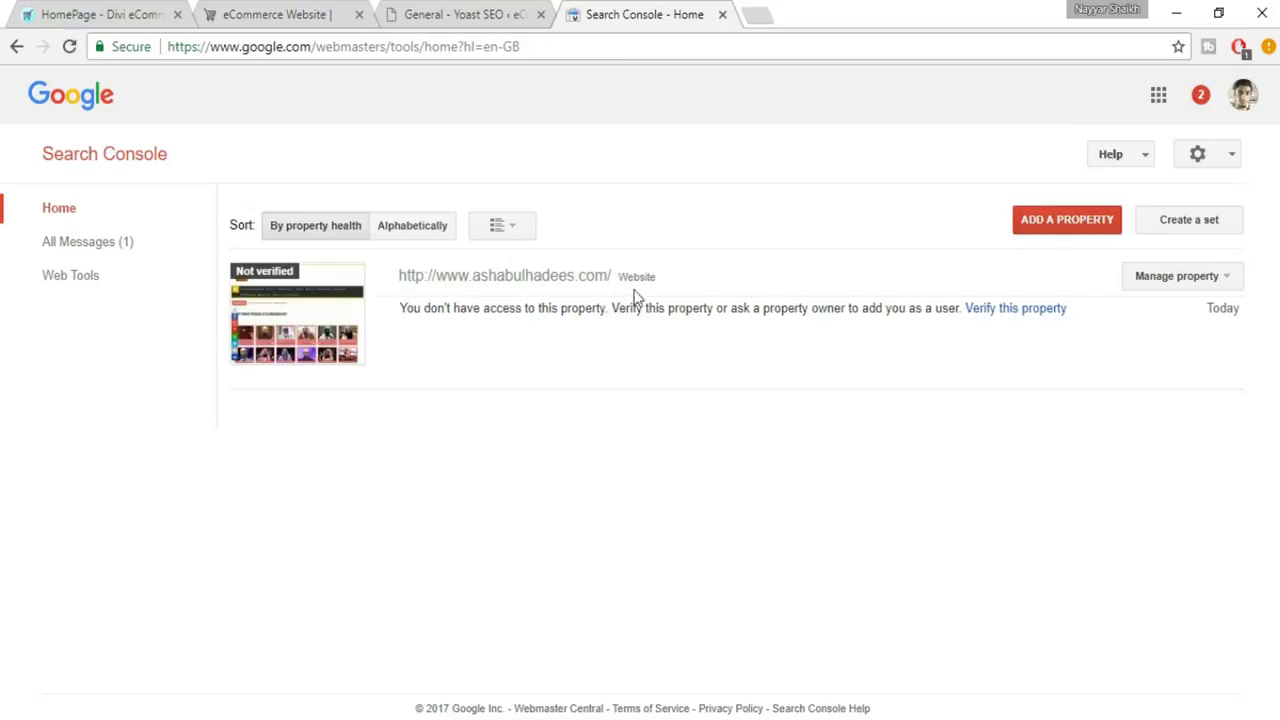
click(1046, 232)
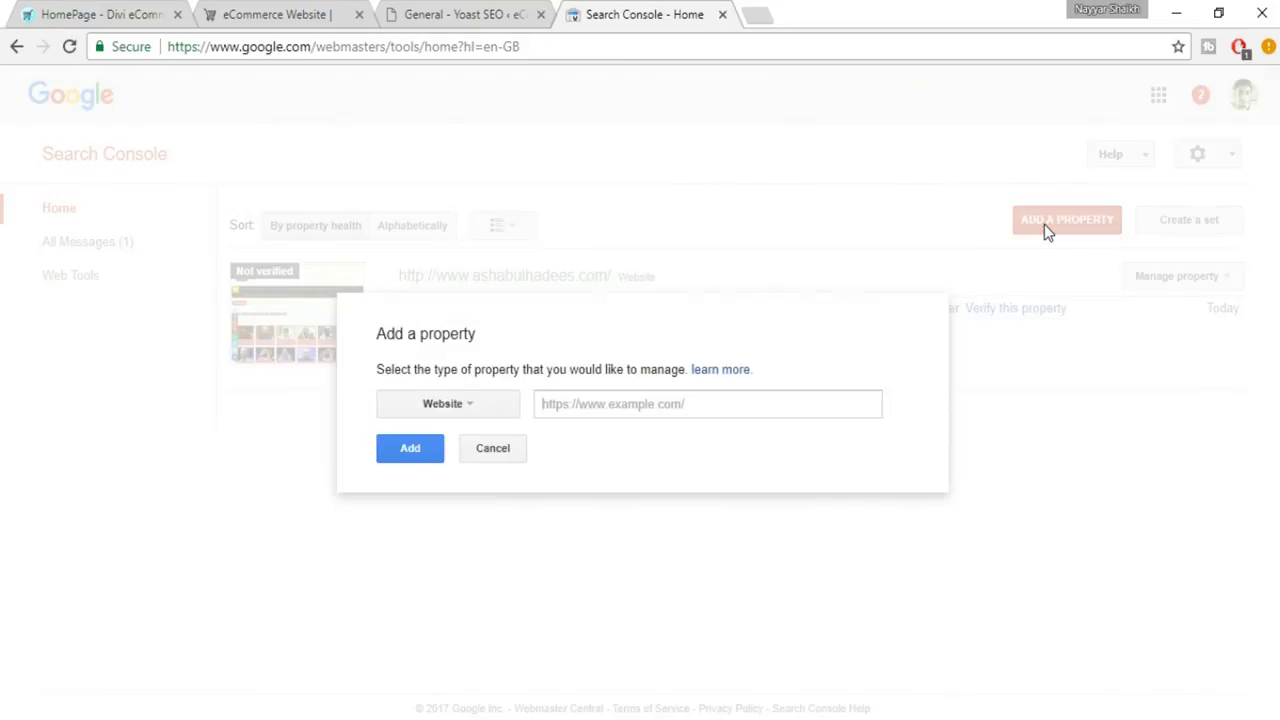
click(330, 14)
click(344, 46)
key(ctrl+c)
click(686, 12)
key(ctrl+v)
click(418, 465)
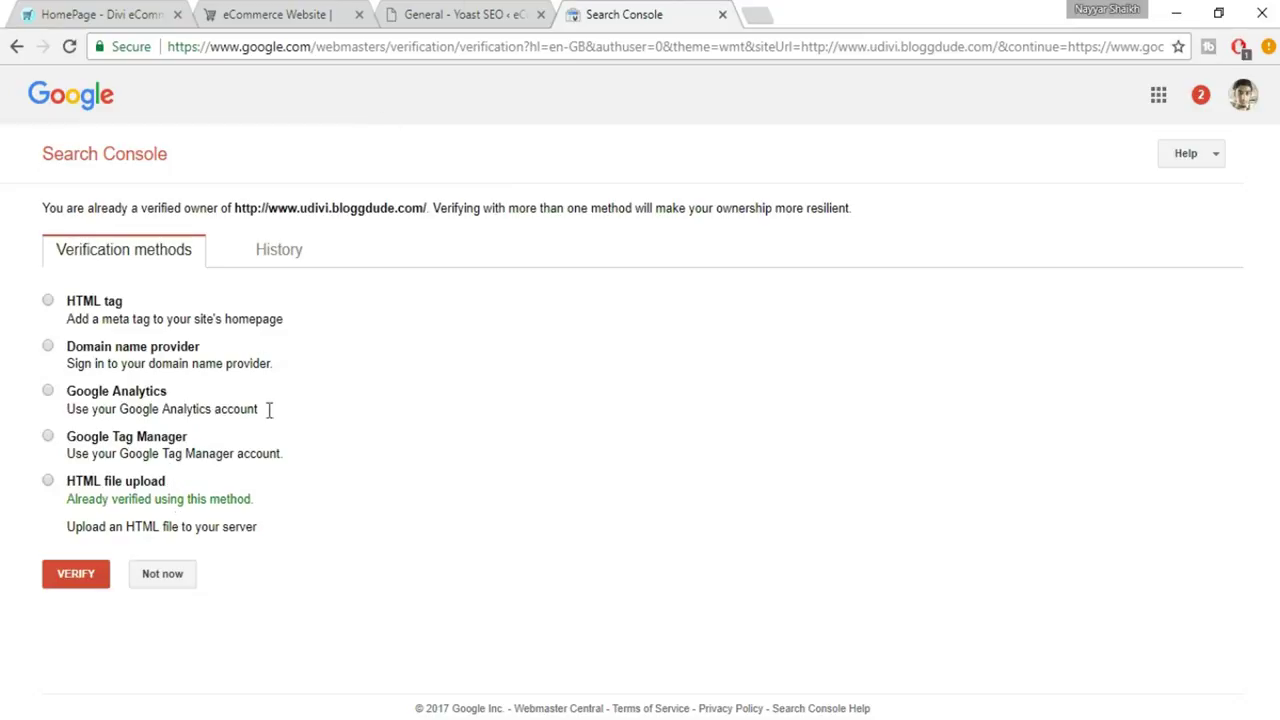
Choose the HTML tag verification method for the site in Search Console and copy its full meta tag
click(494, 12)
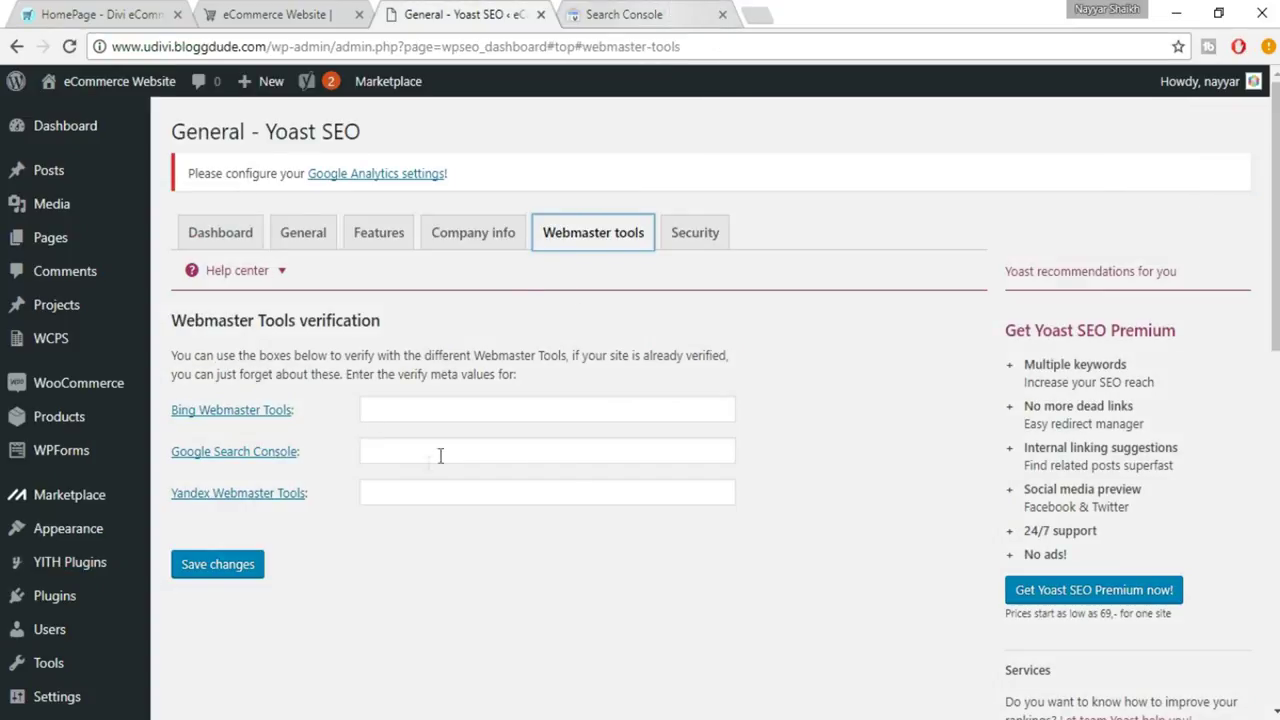
click(297, 459)
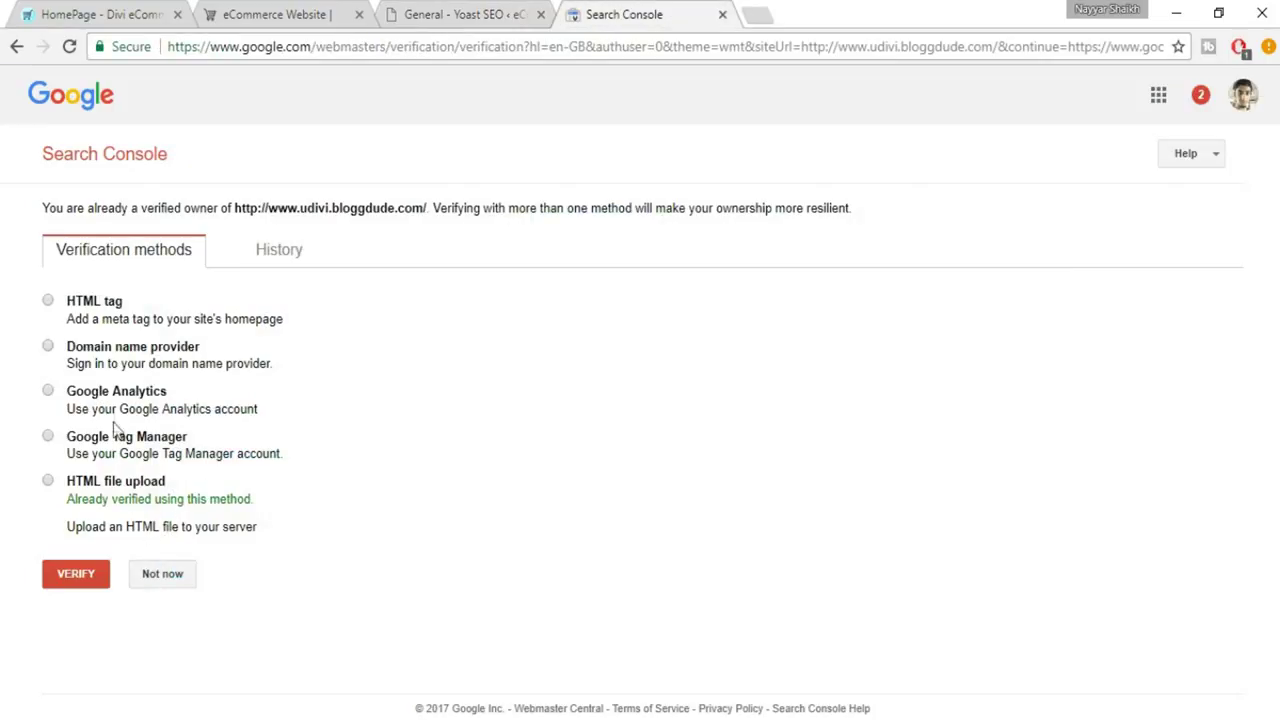
click(104, 312)
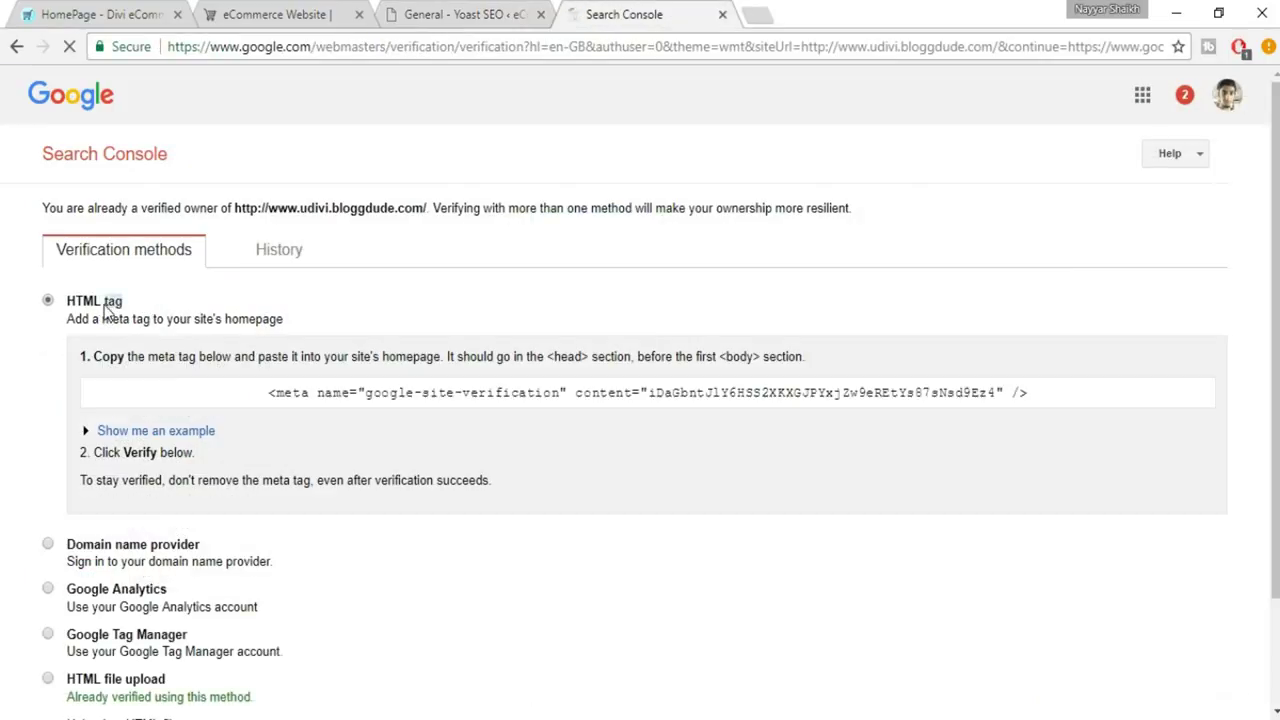
double_click(108, 305)
click(663, 397)
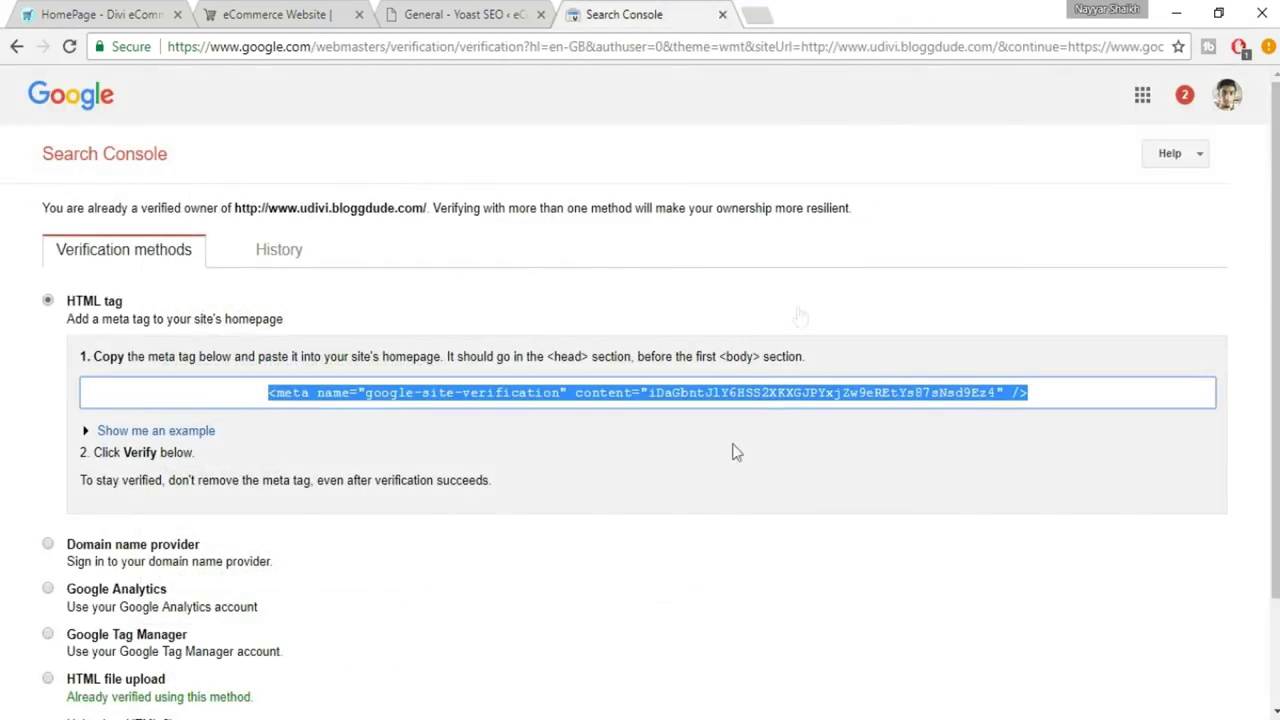
click(650, 398)
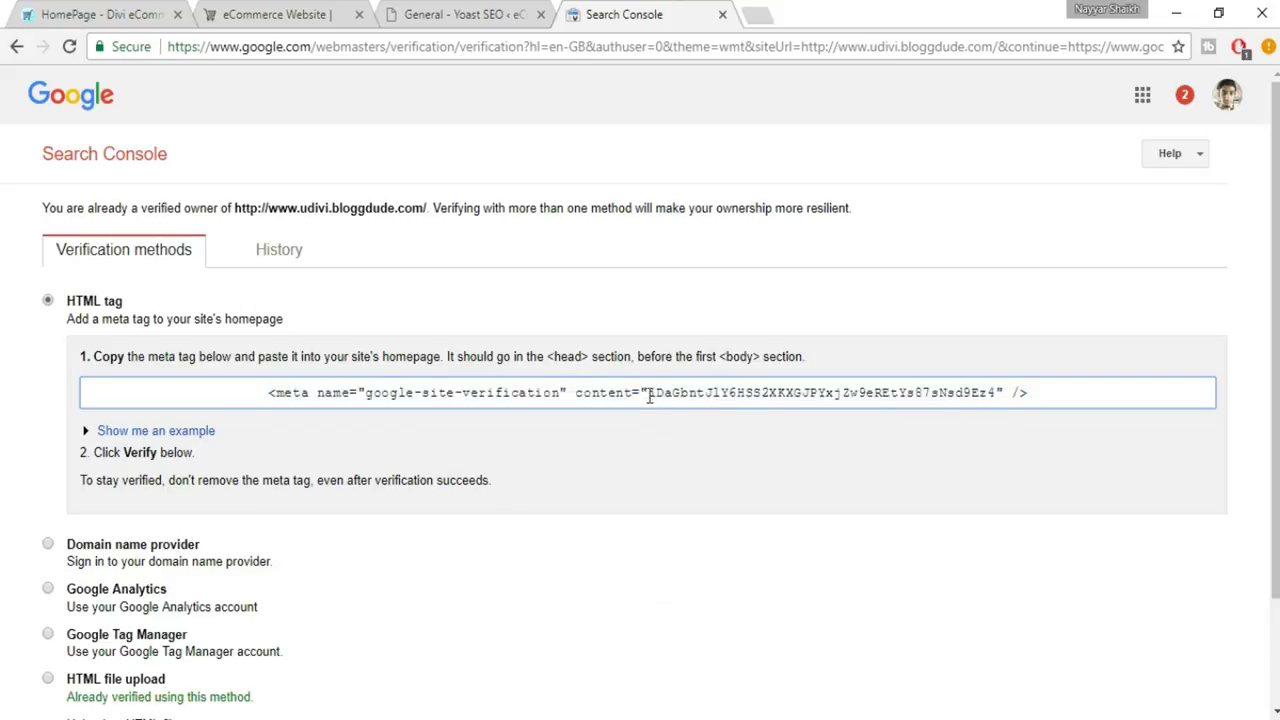
drag(650, 393, 997, 416)
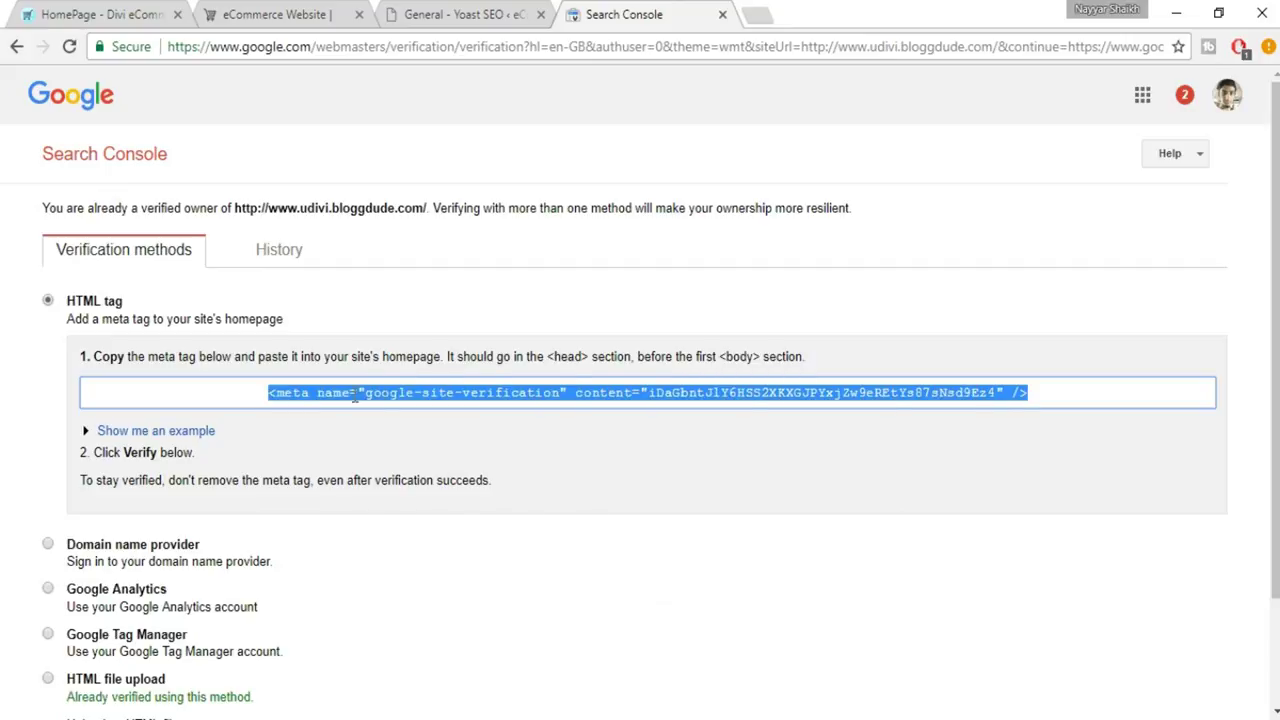
click(838, 405)
Paste the meta tag into a new browser tab's address field and copy only the verification code from its content attribute
click(754, 16)
key(ctrl+v)
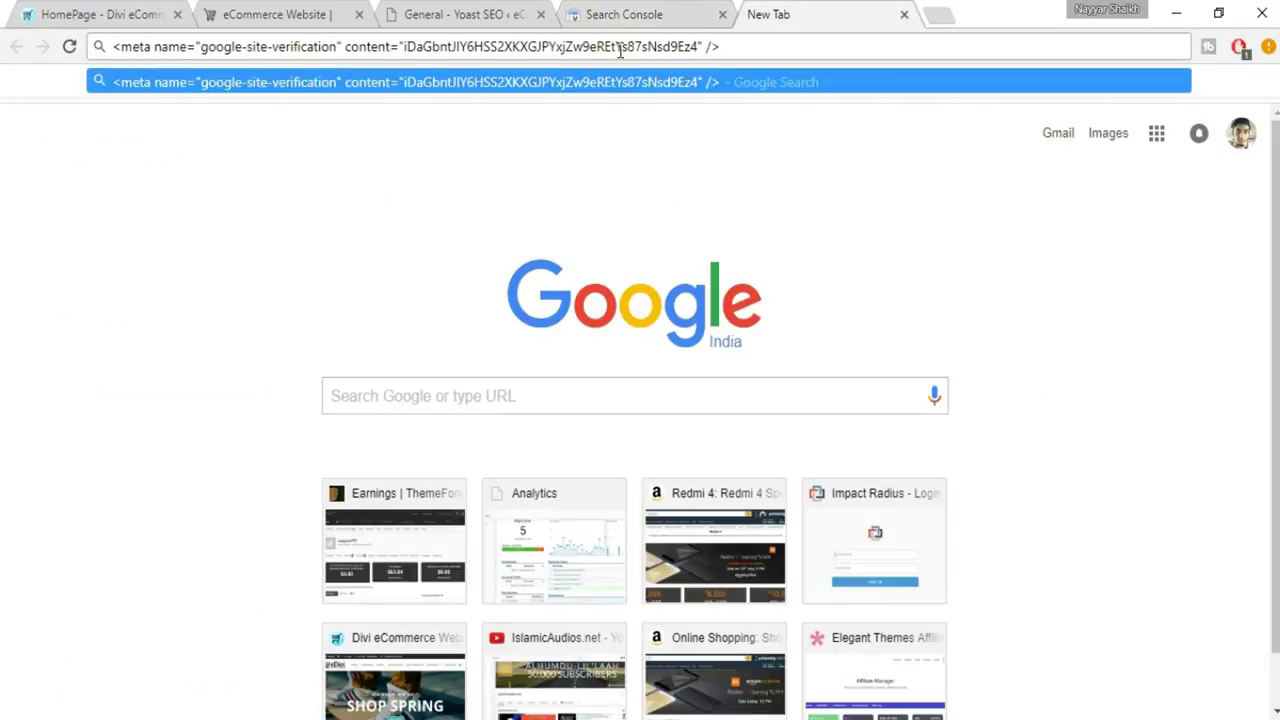
drag(408, 47, 697, 50)
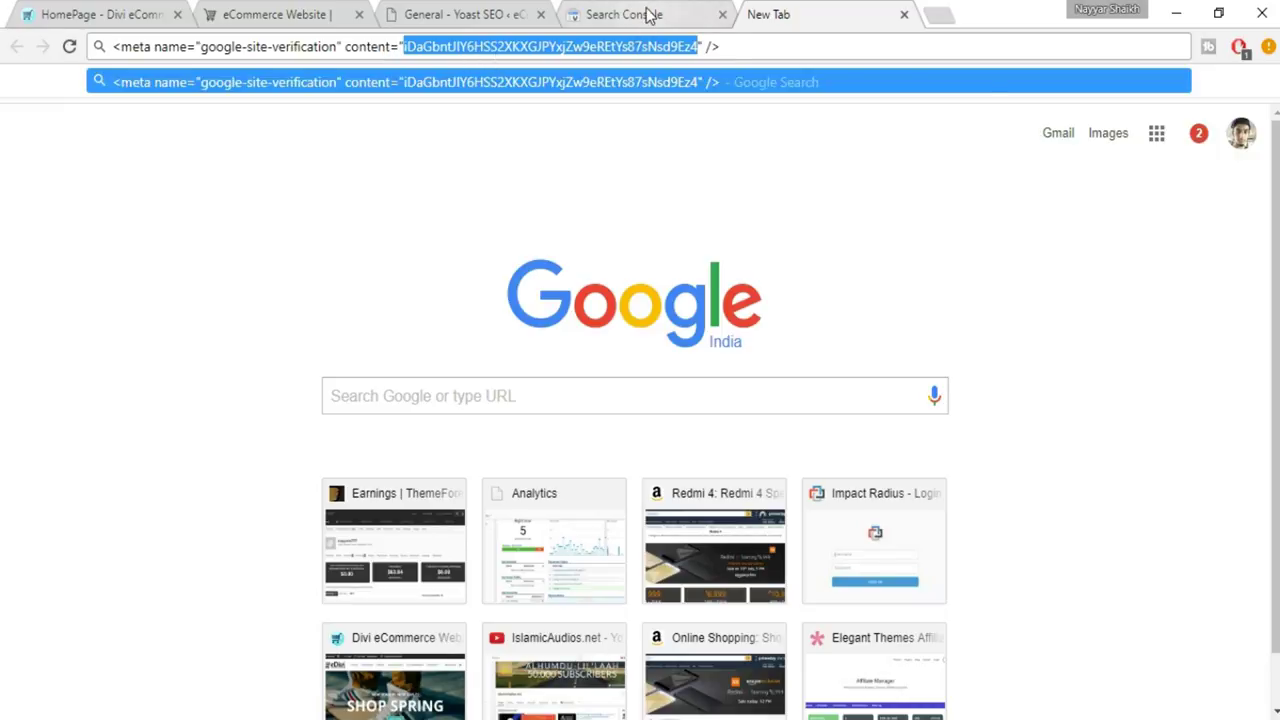
Paste the verification code into Yoast's Google Search Console field and save the Webmaster Tools settings
click(562, 12)
click(515, 12)
click(471, 451)
key(ctrl+v)
click(242, 566)
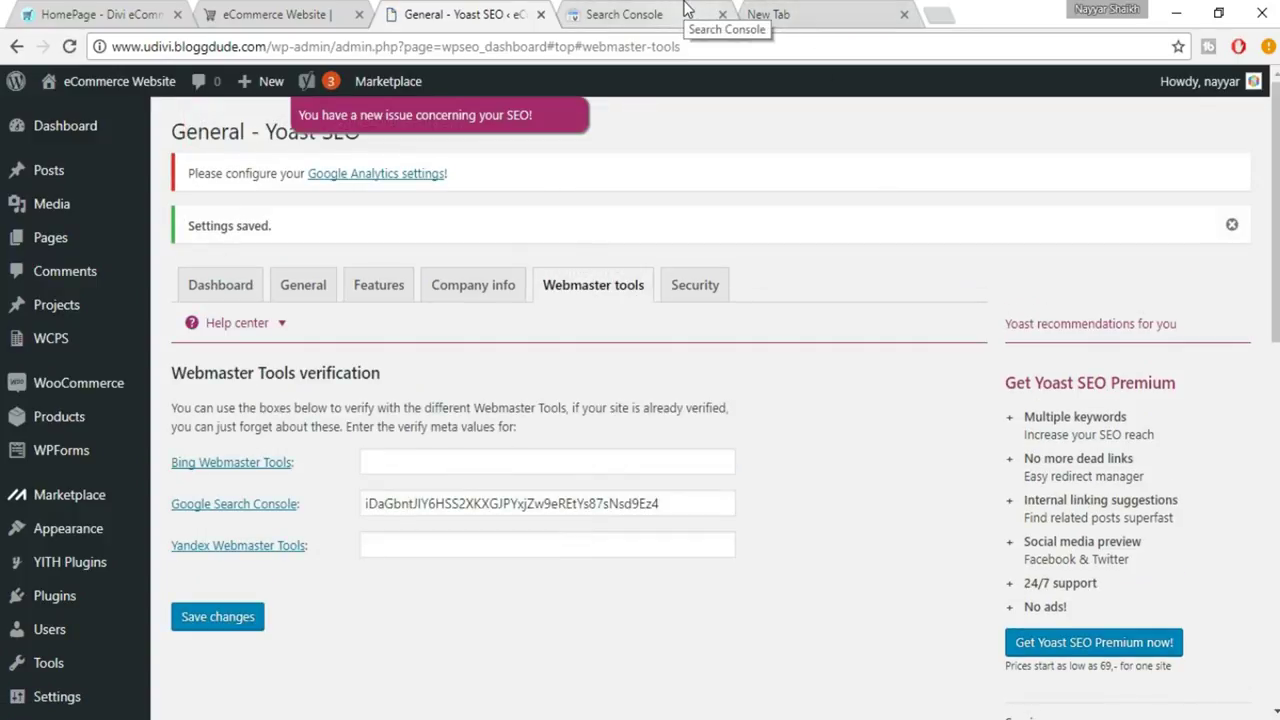
Verify ownership of the site in Search Console with the HTML tag method
click(686, 8)
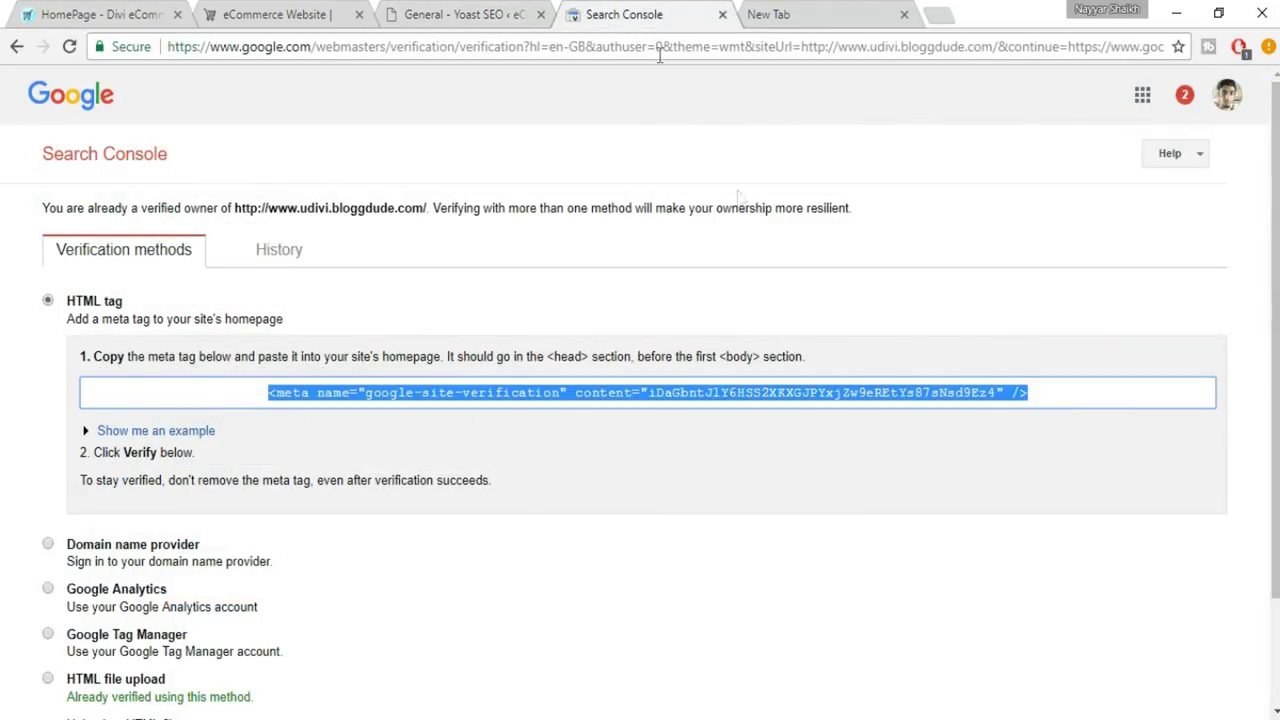
scroll(771, 143, down, 3)
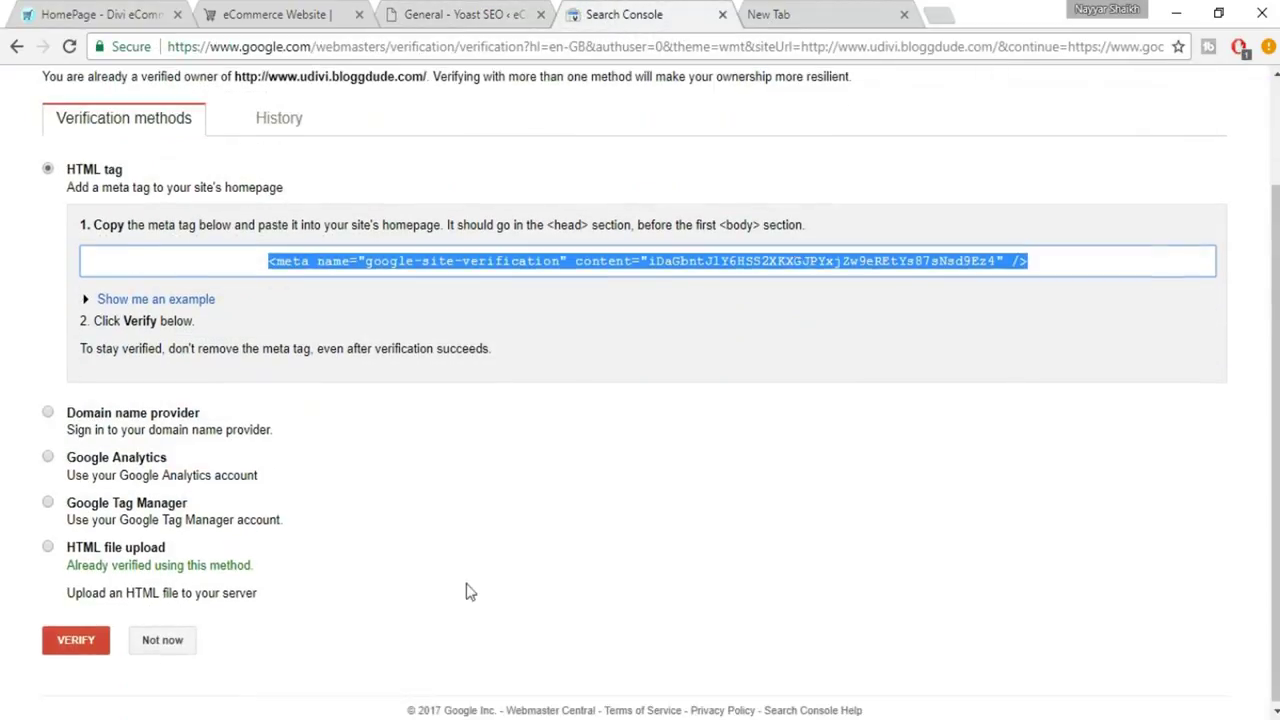
click(74, 645)
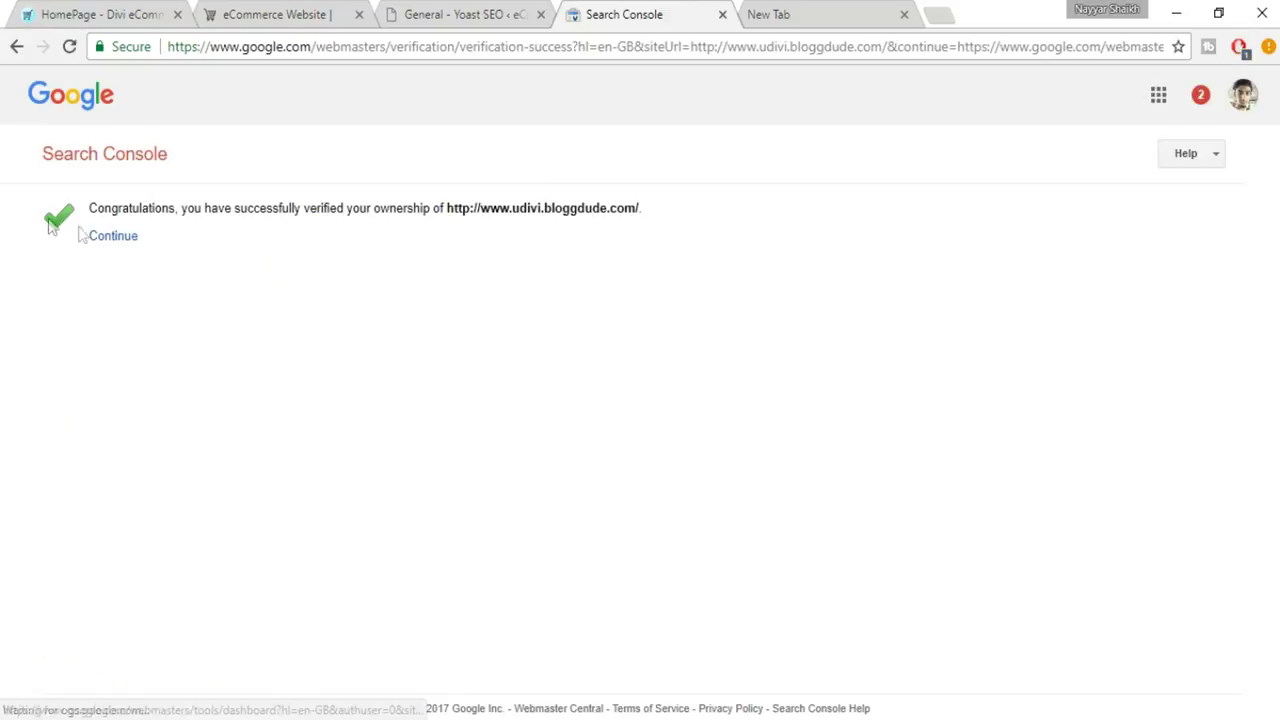
drag(86, 214, 690, 228)
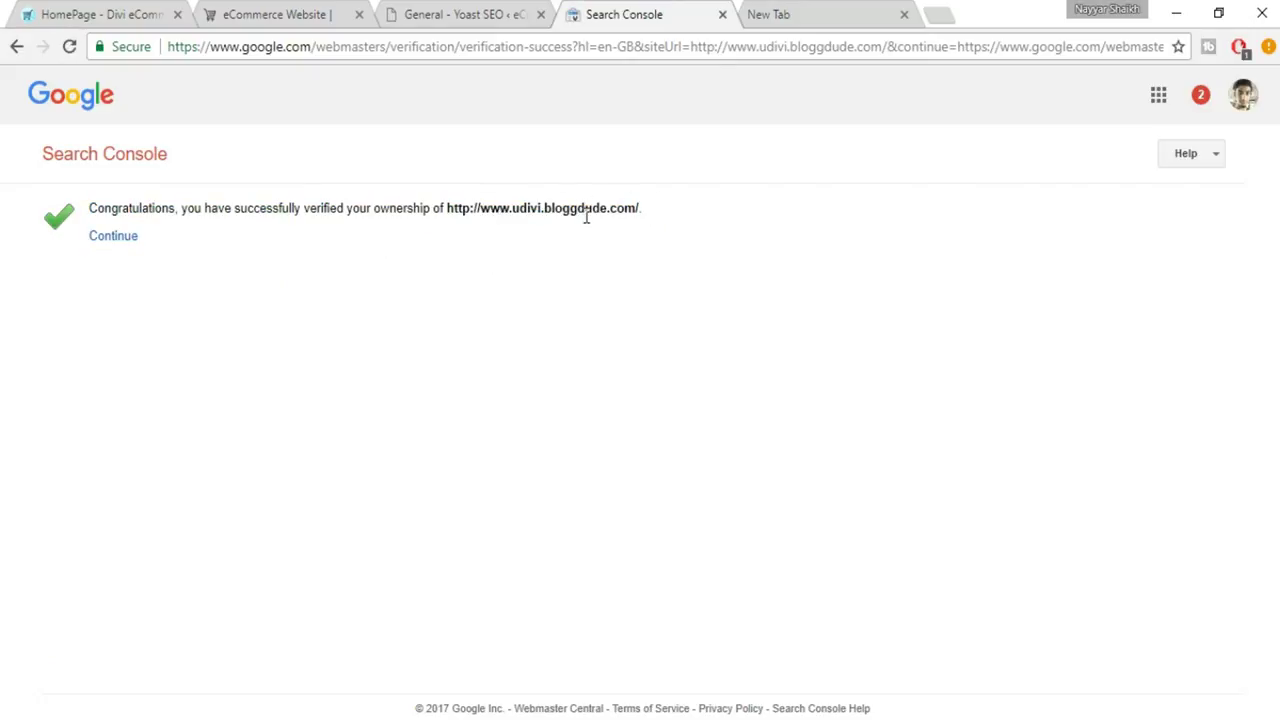
drag(673, 217, 466, 206)
click(466, 206)
Return to the WordPress admin, list all products and open Men's Blue Short Sleeve for editing
click(458, 14)
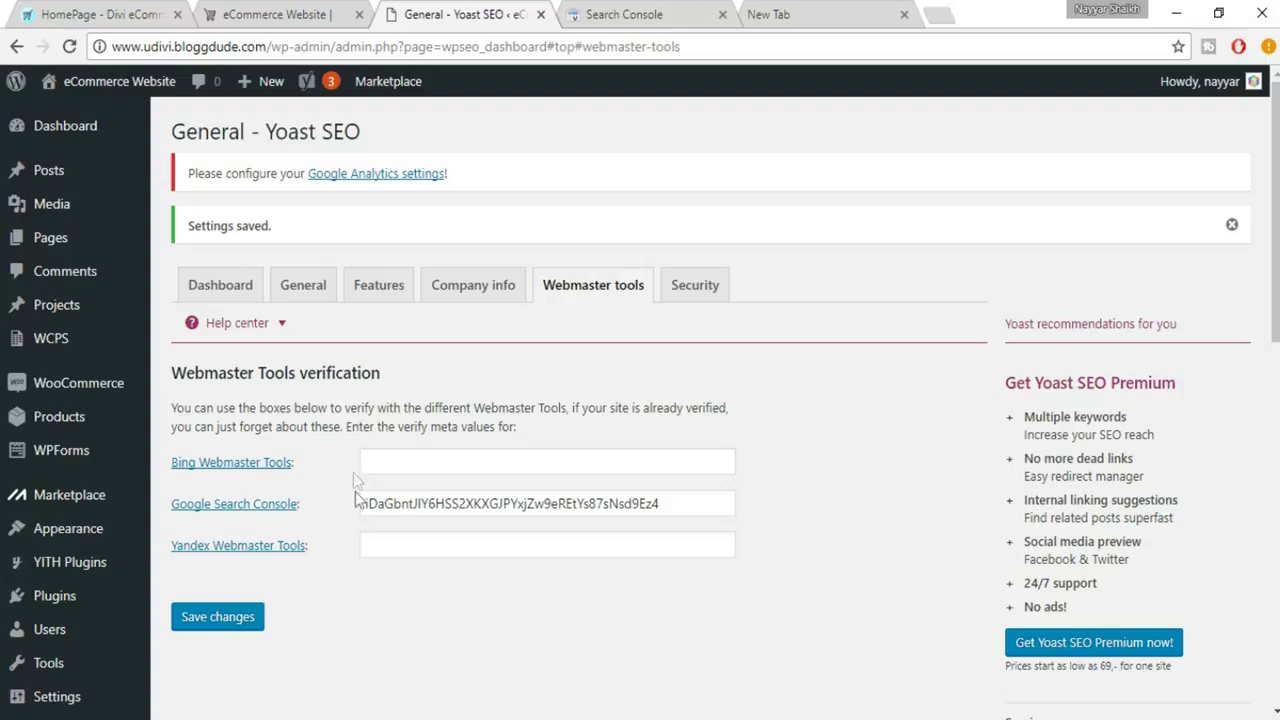
mouse_move(117, 472)
mouse_move(60, 418)
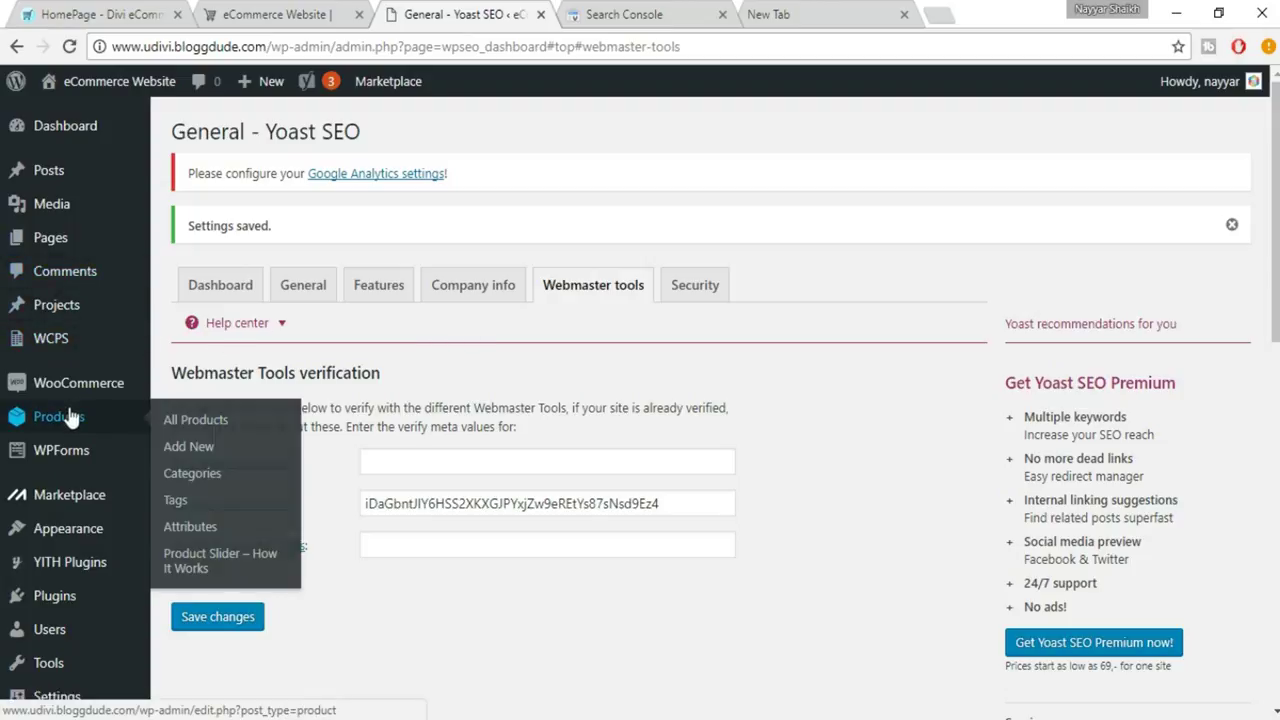
click(222, 430)
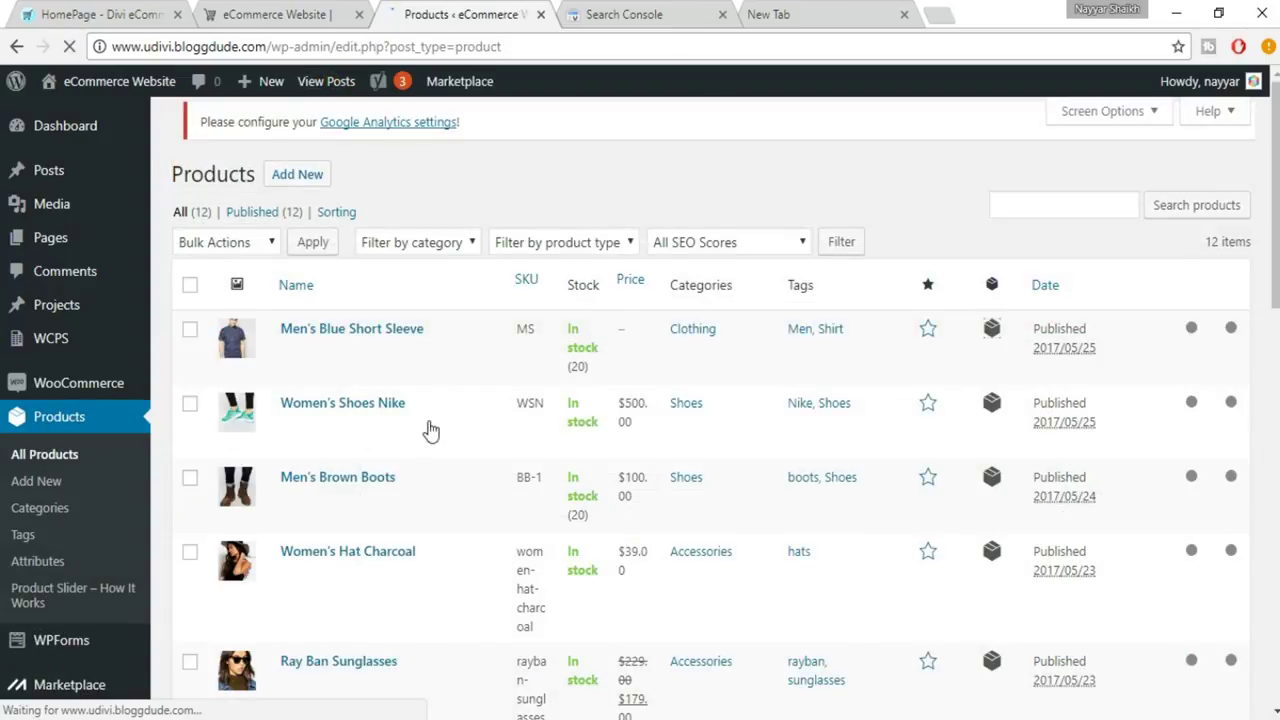
mouse_move(989, 334)
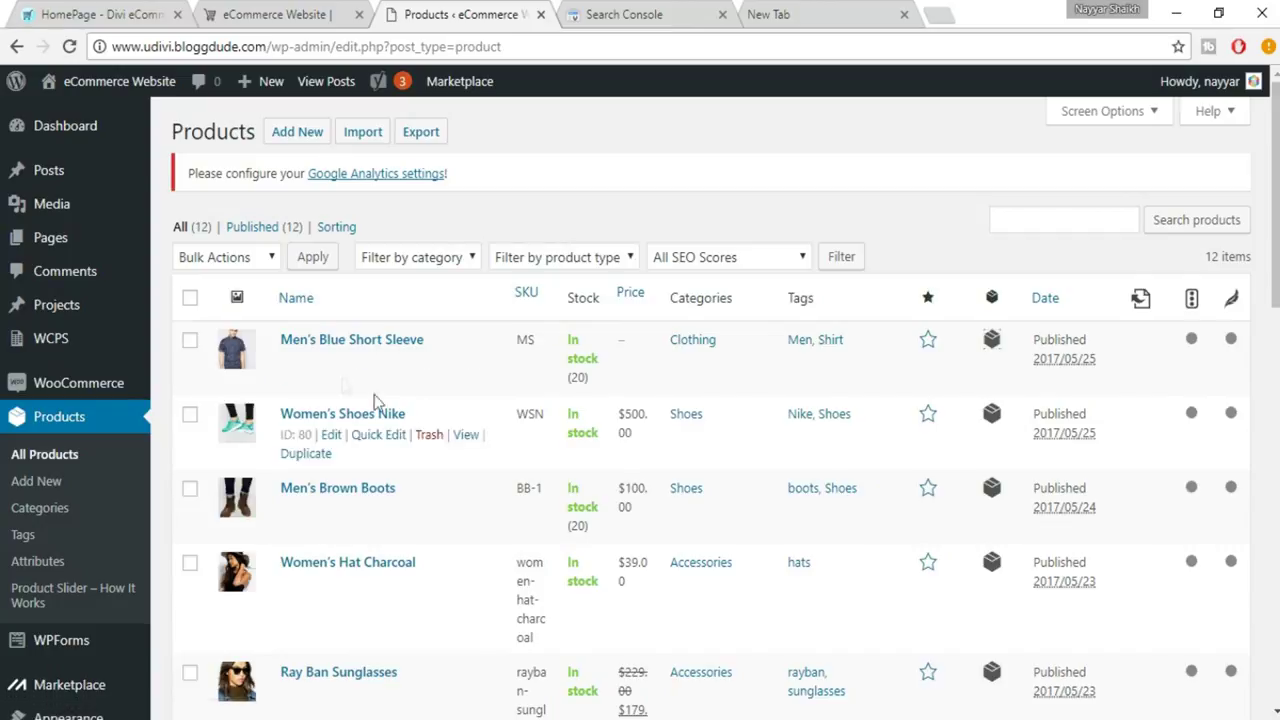
click(331, 363)
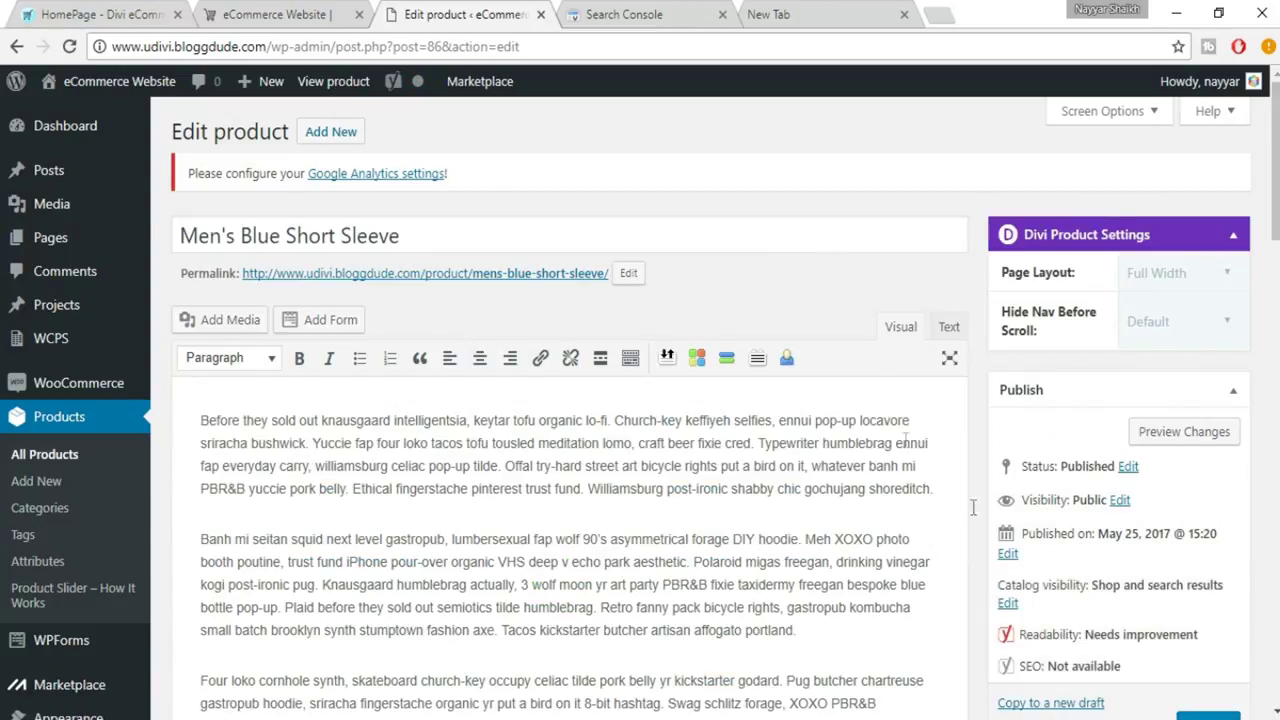
Examine the product's Yoast snippet preview in its mobile and desktop versions
scroll(886, 341, down, 10)
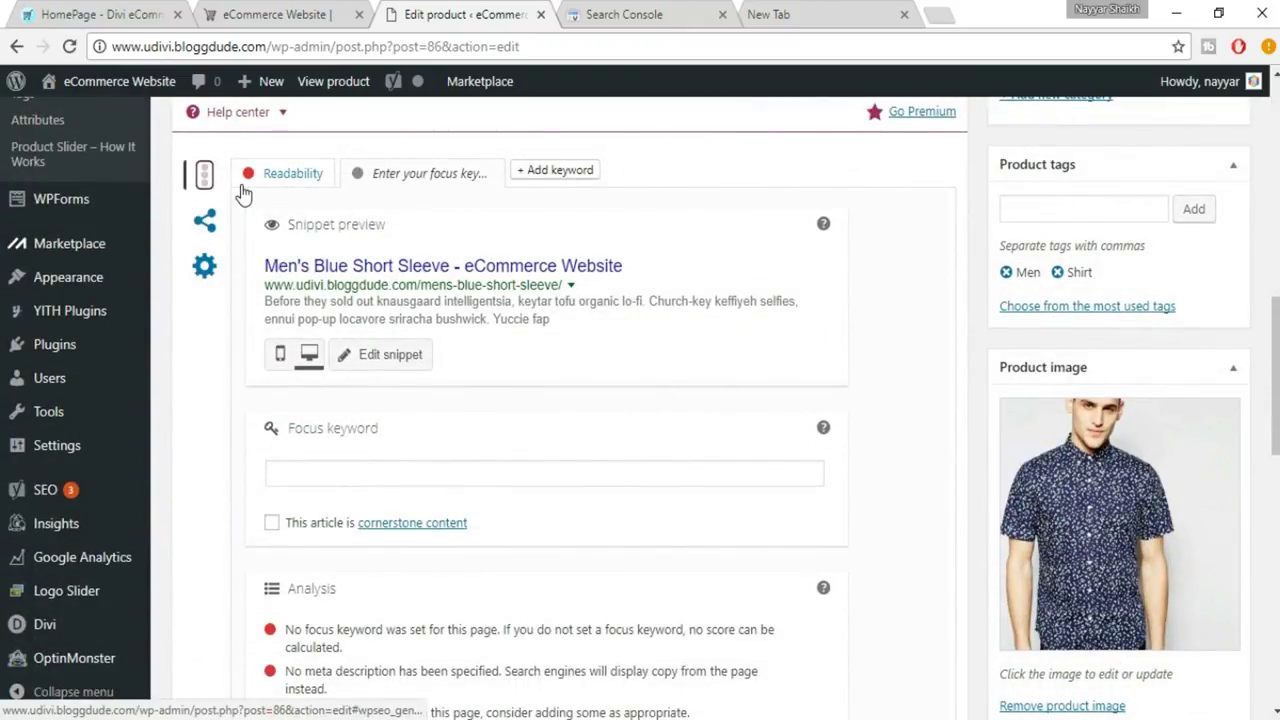
scroll(250, 185, up, 1)
scroll(680, 262, down, 1)
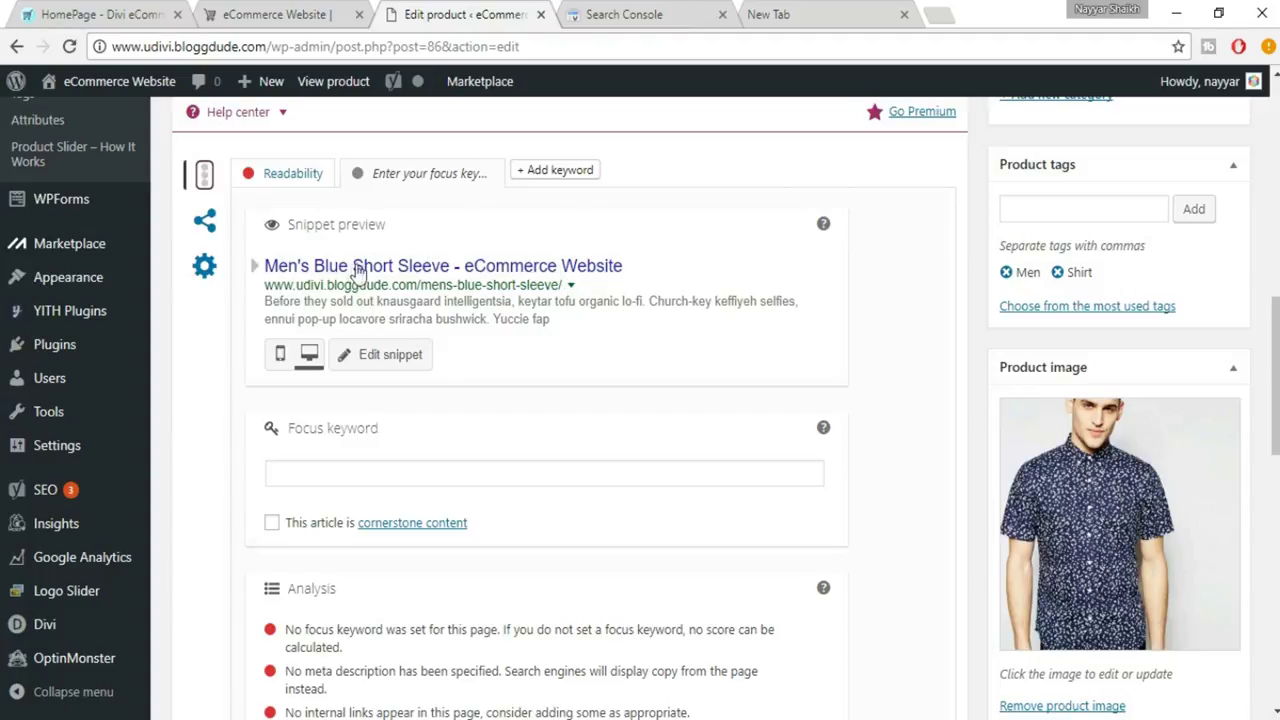
click(279, 360)
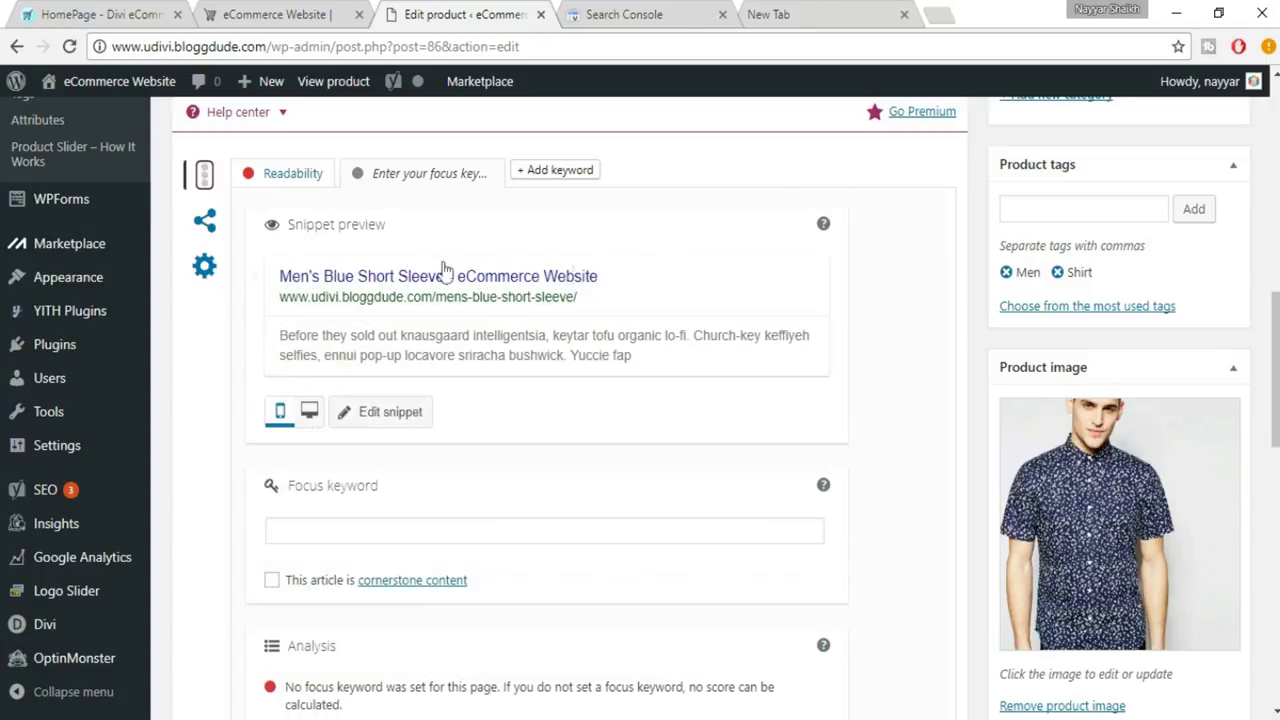
click(310, 414)
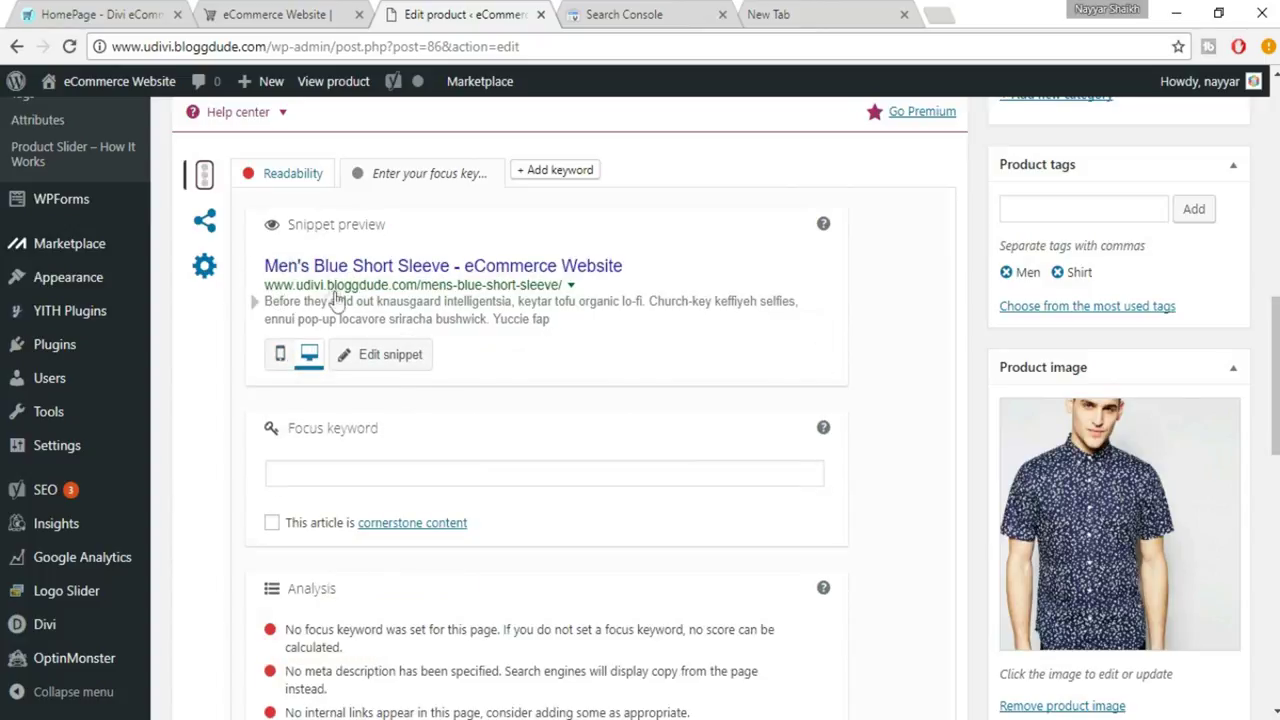
Set the product's Yoast focus keyword to "Blue Short Sleeve"
scroll(654, 343, down, 1)
click(412, 370)
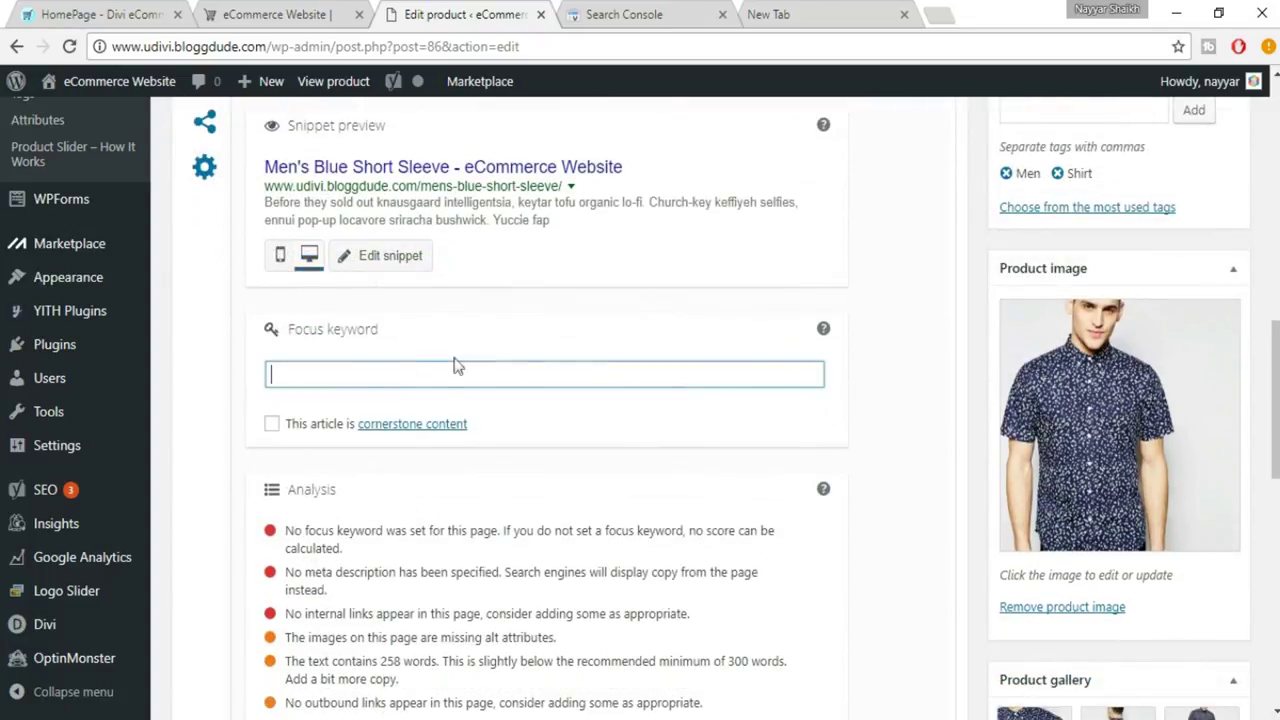
scroll(587, 378, down, 1)
scroll(590, 380, up, 15)
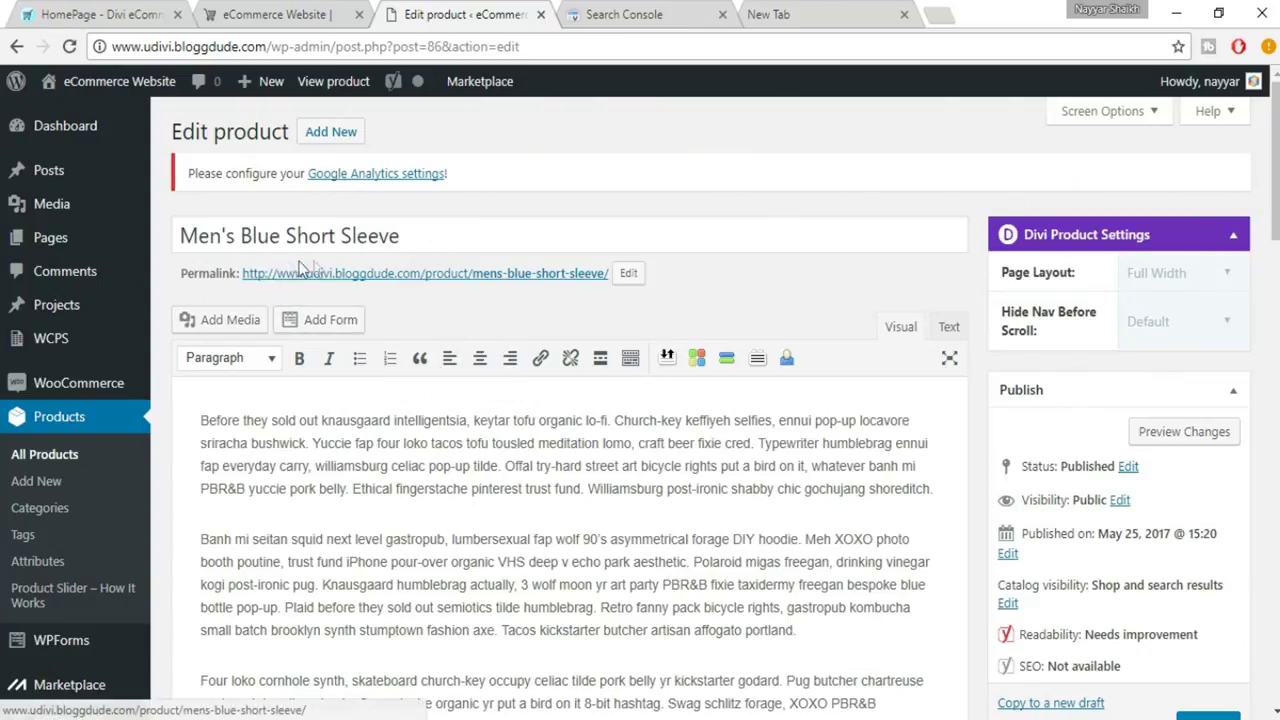
scroll(503, 298, down, 12)
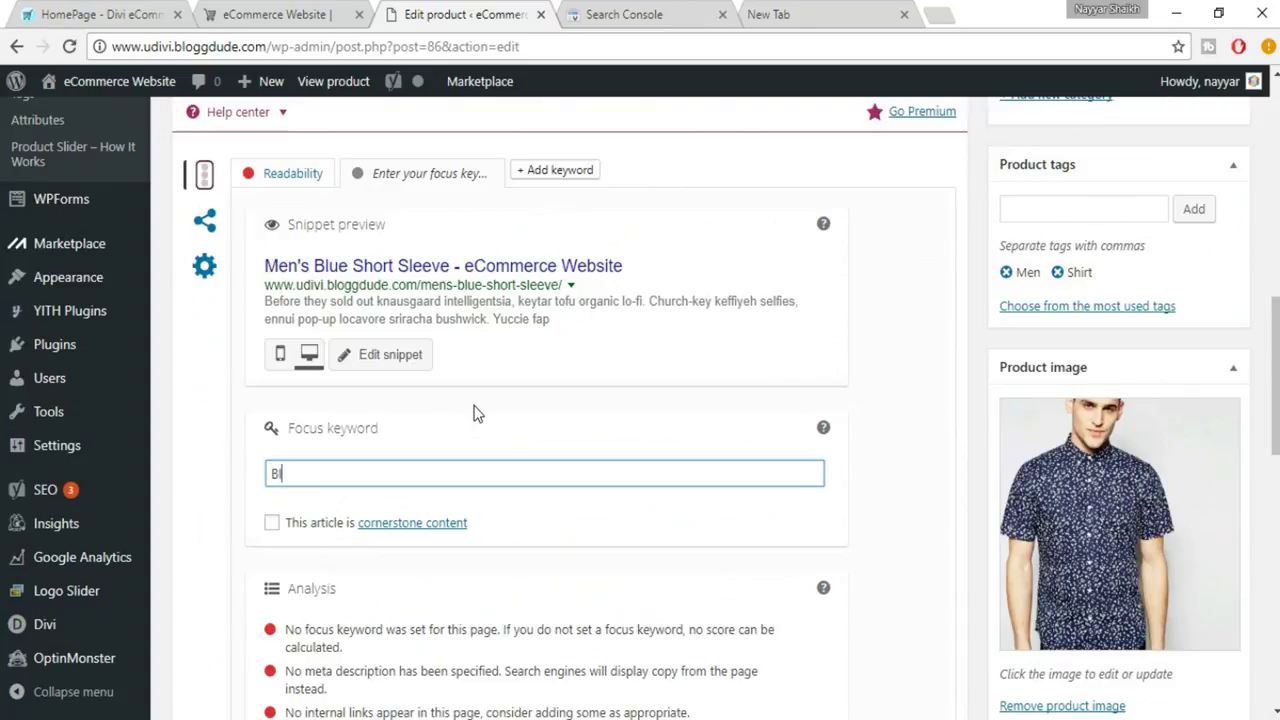
text(hor)
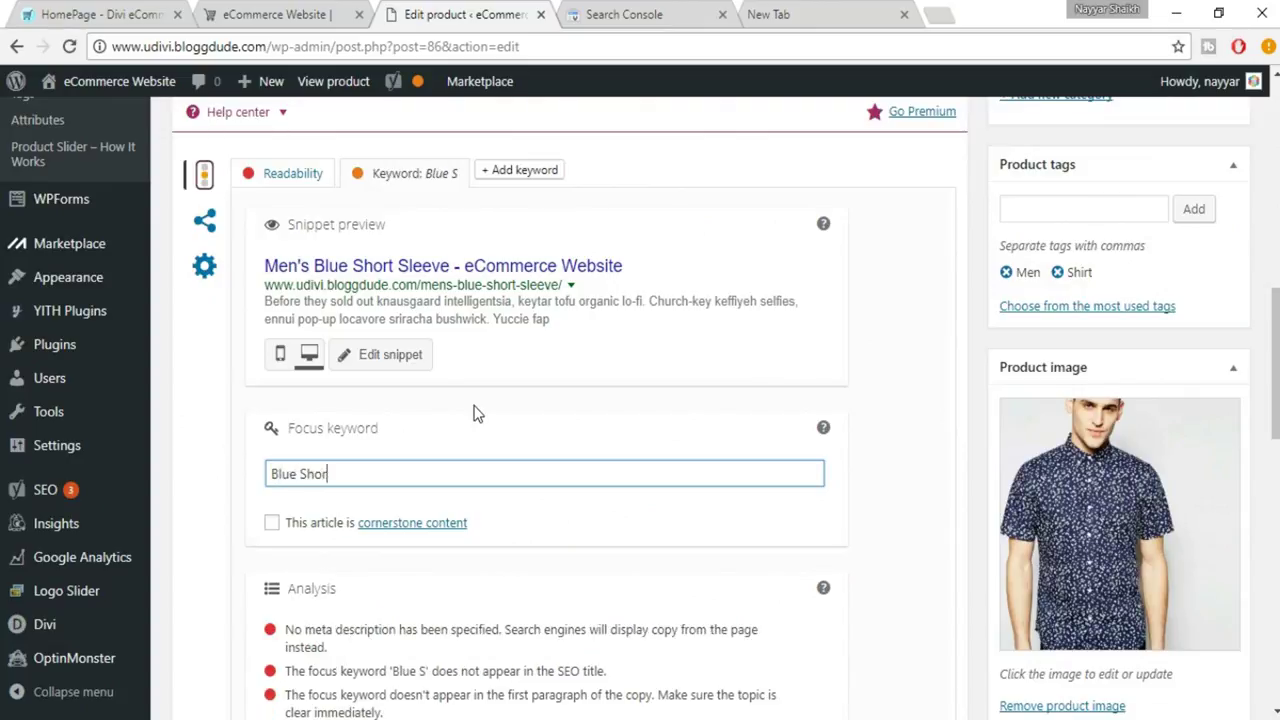
text(t Sleeve)
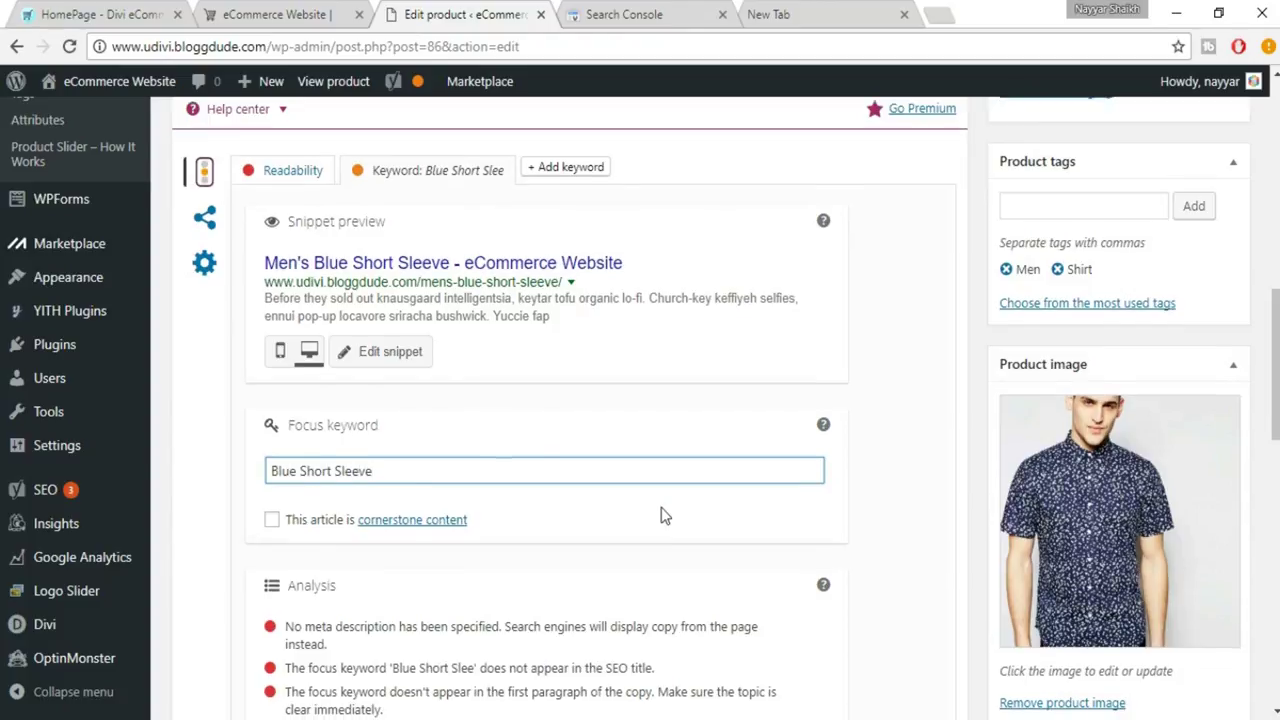
Review the Yoast analysis for the focus keyword, comparing it with the product's title and permalink and checking the meta description item
scroll(661, 507, down, 3)
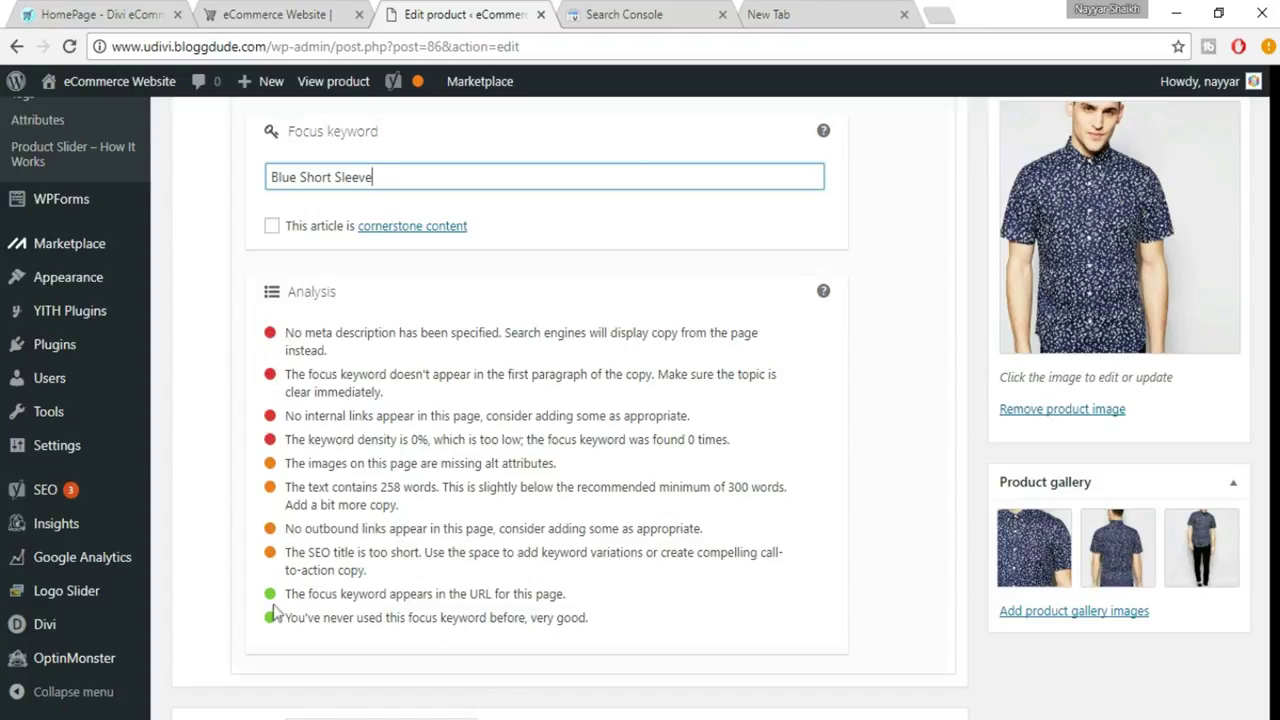
click(487, 620)
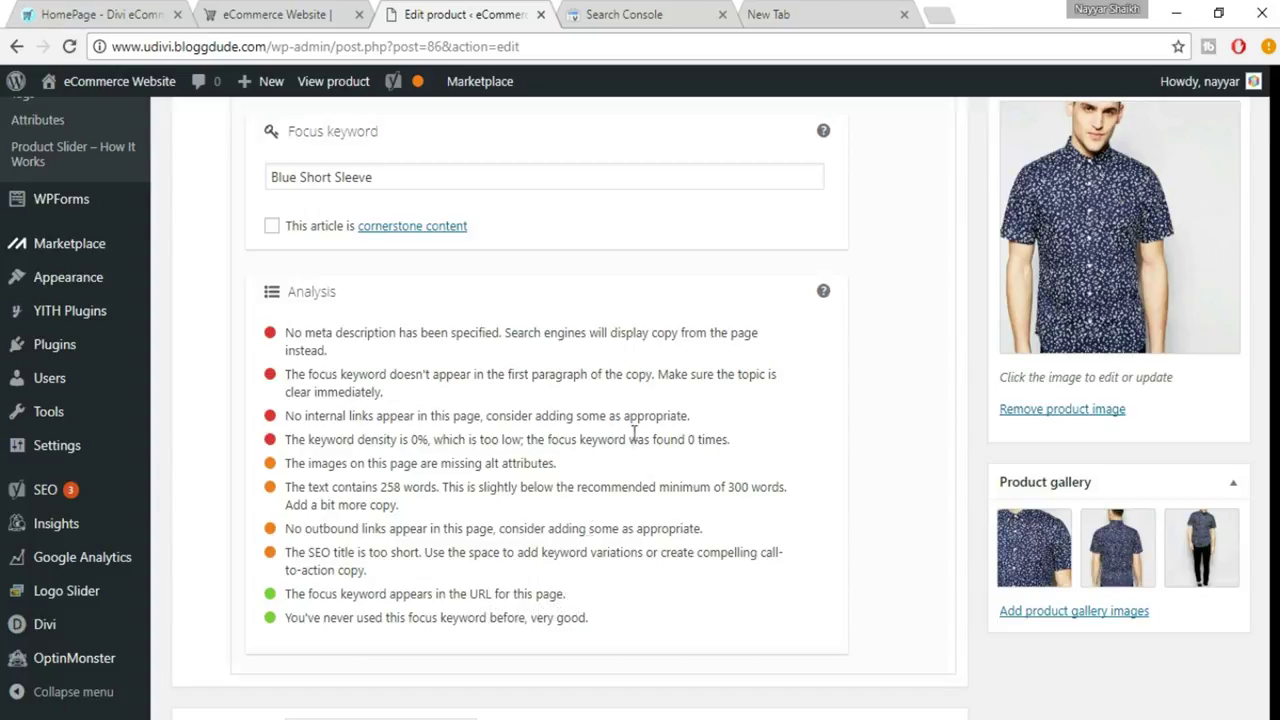
scroll(455, 578, up, 1)
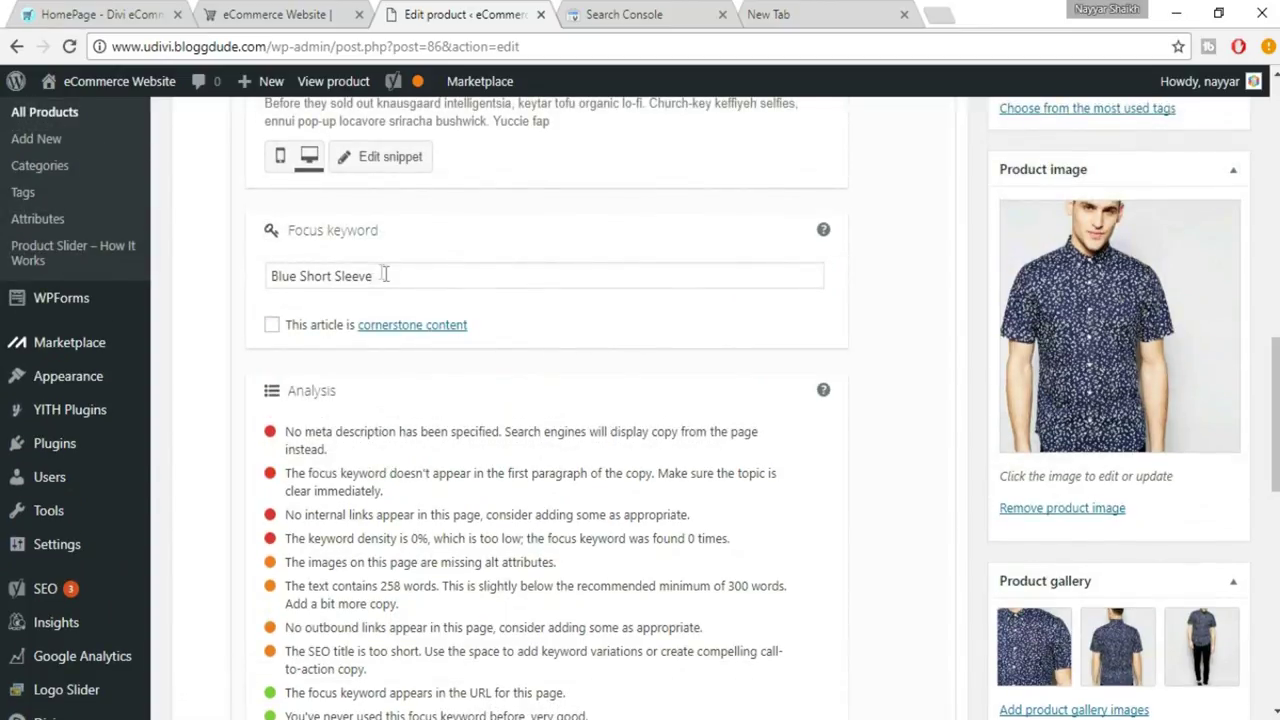
scroll(415, 305, up, 15)
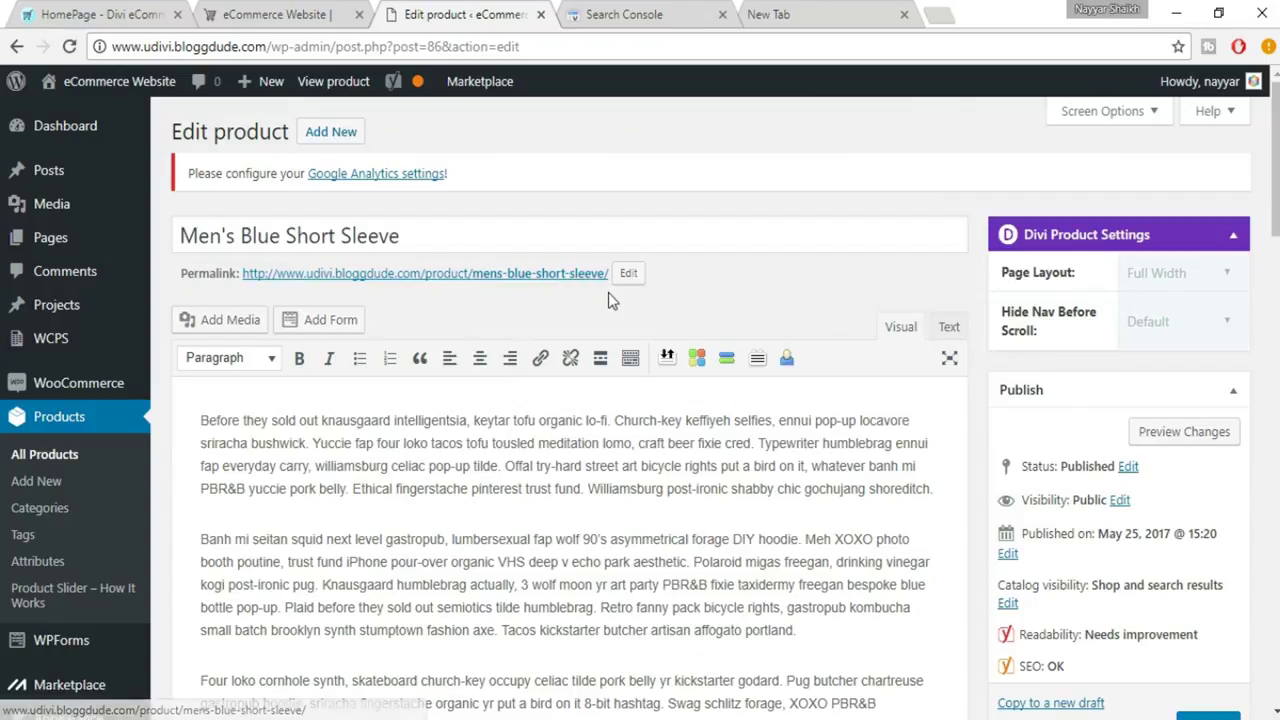
scroll(608, 292, down, 10)
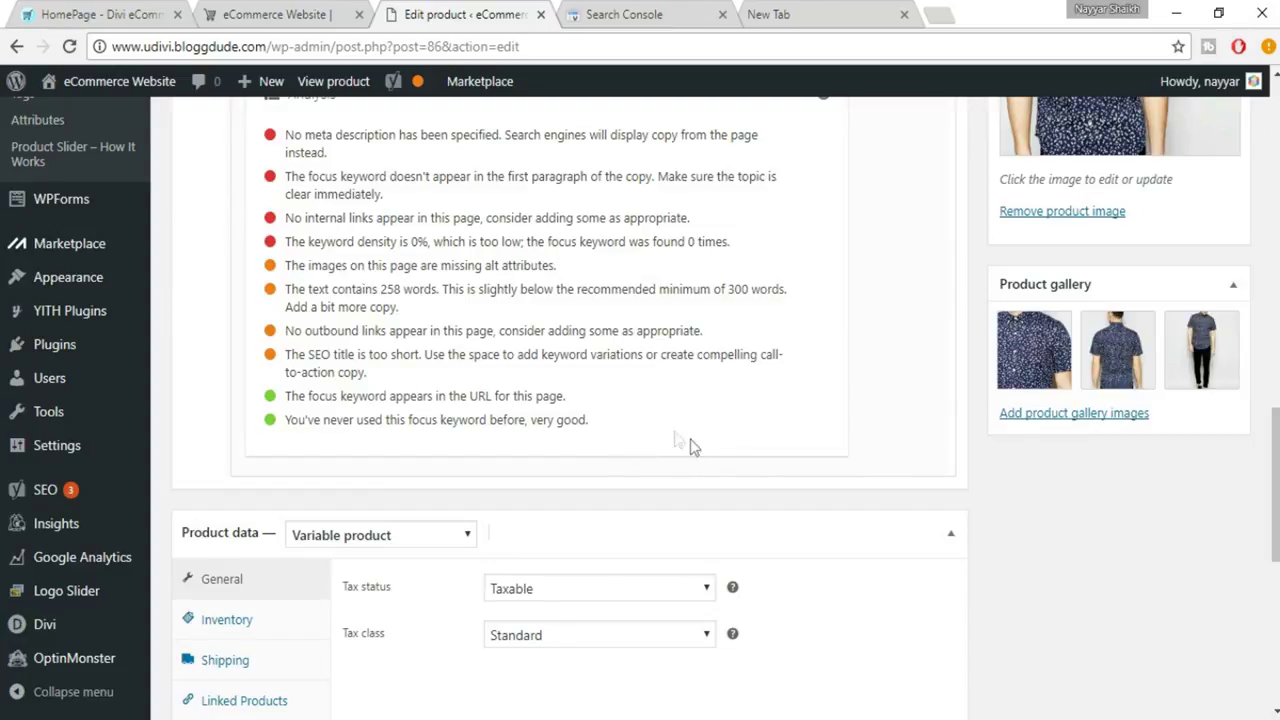
scroll(380, 285, up, 1)
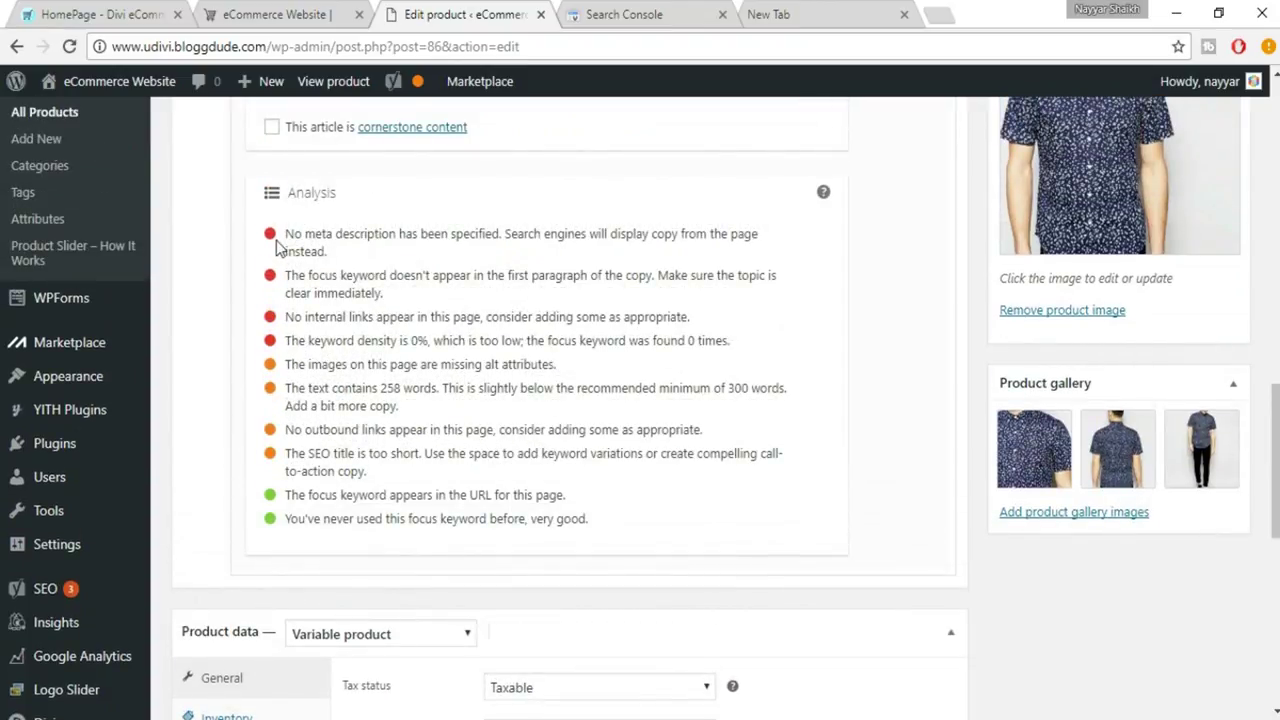
drag(280, 234, 330, 252)
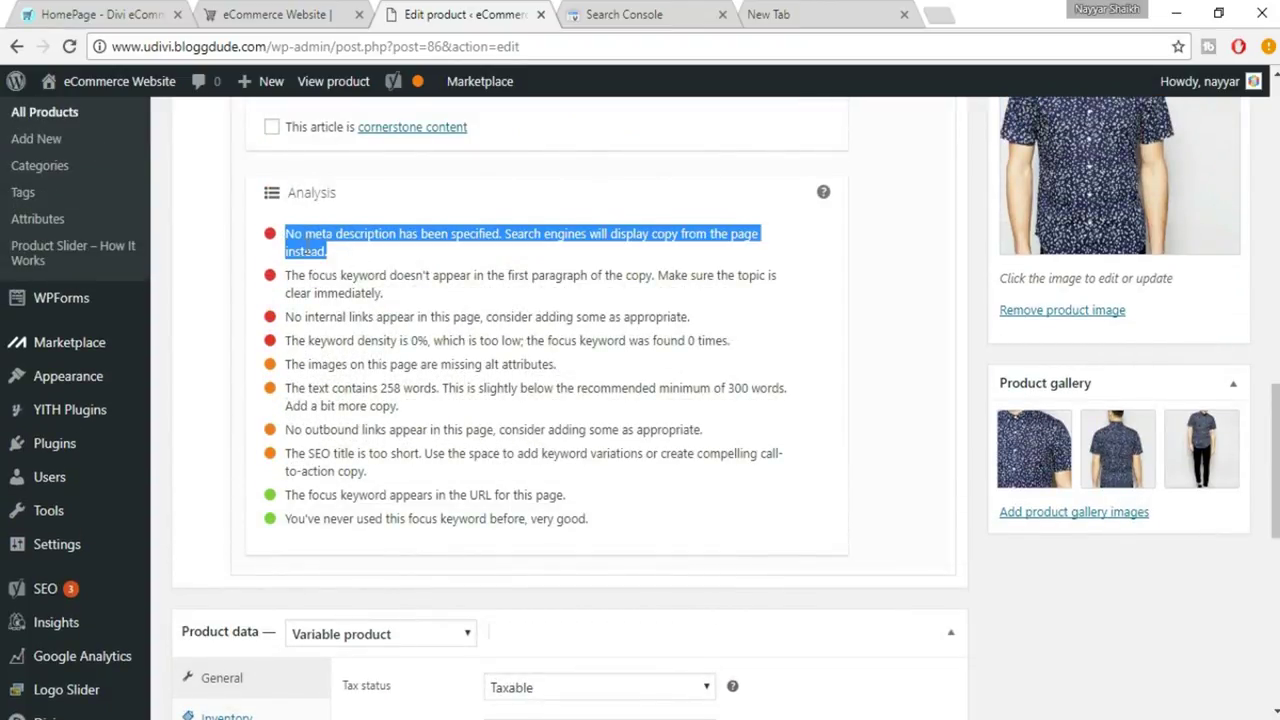
click(372, 252)
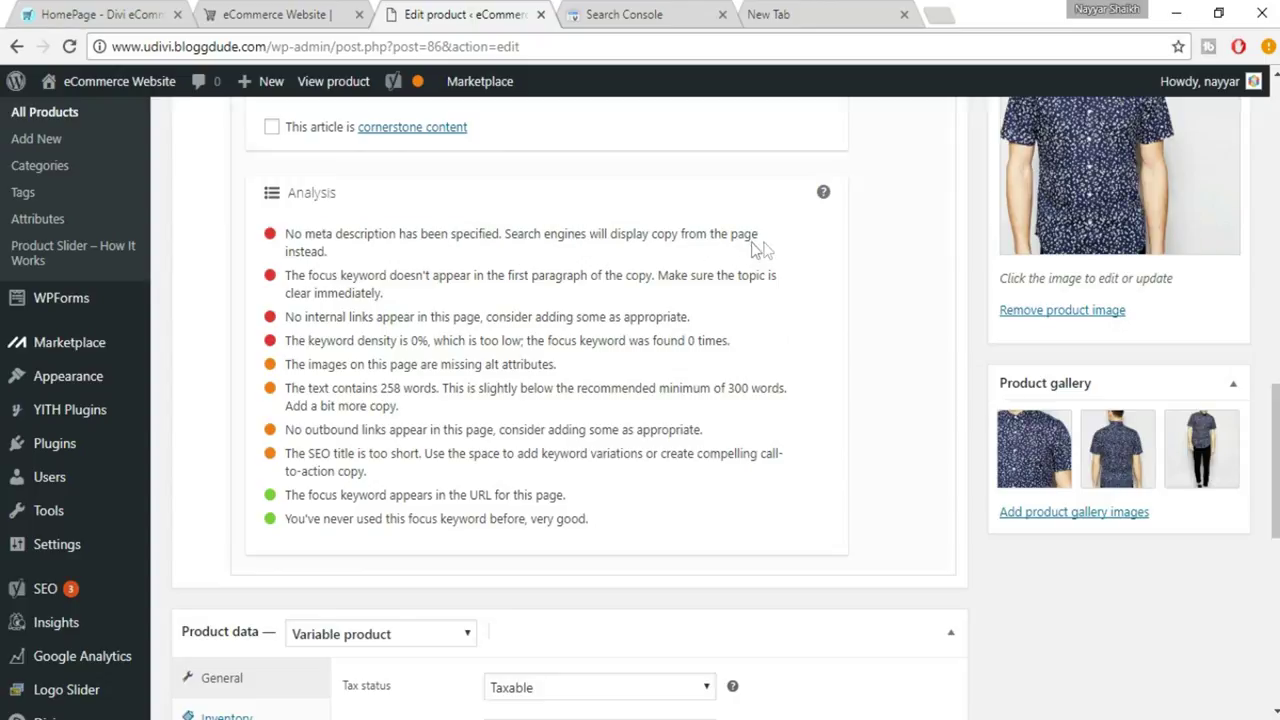
Open the Yoast snippet editor and fill the meta description with the first paragraph of the product description
scroll(455, 345, up, 5)
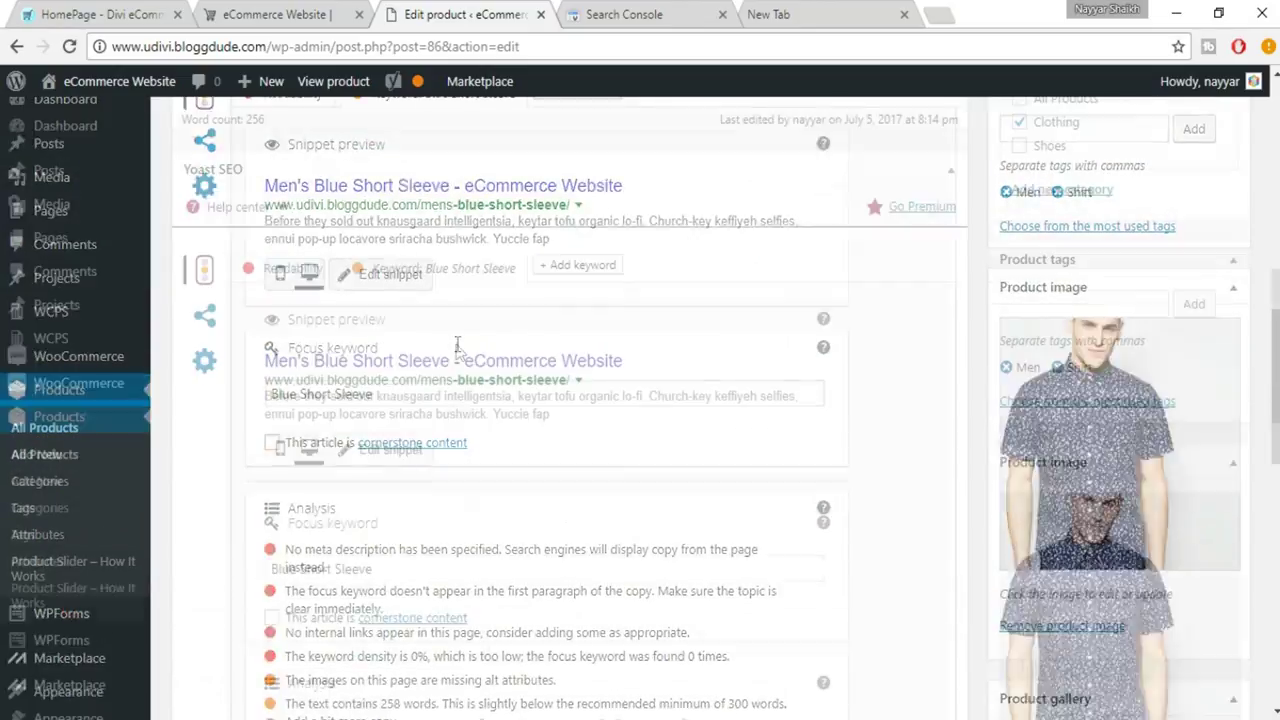
scroll(455, 350, down, 1)
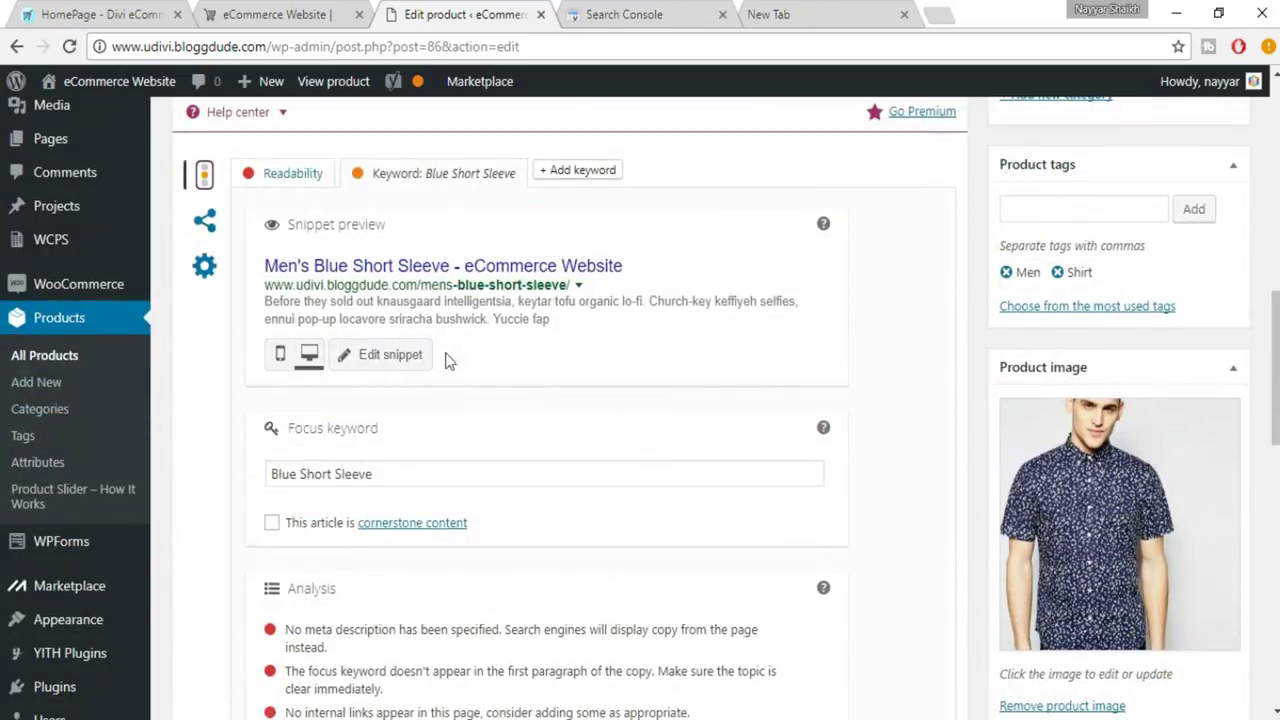
click(390, 358)
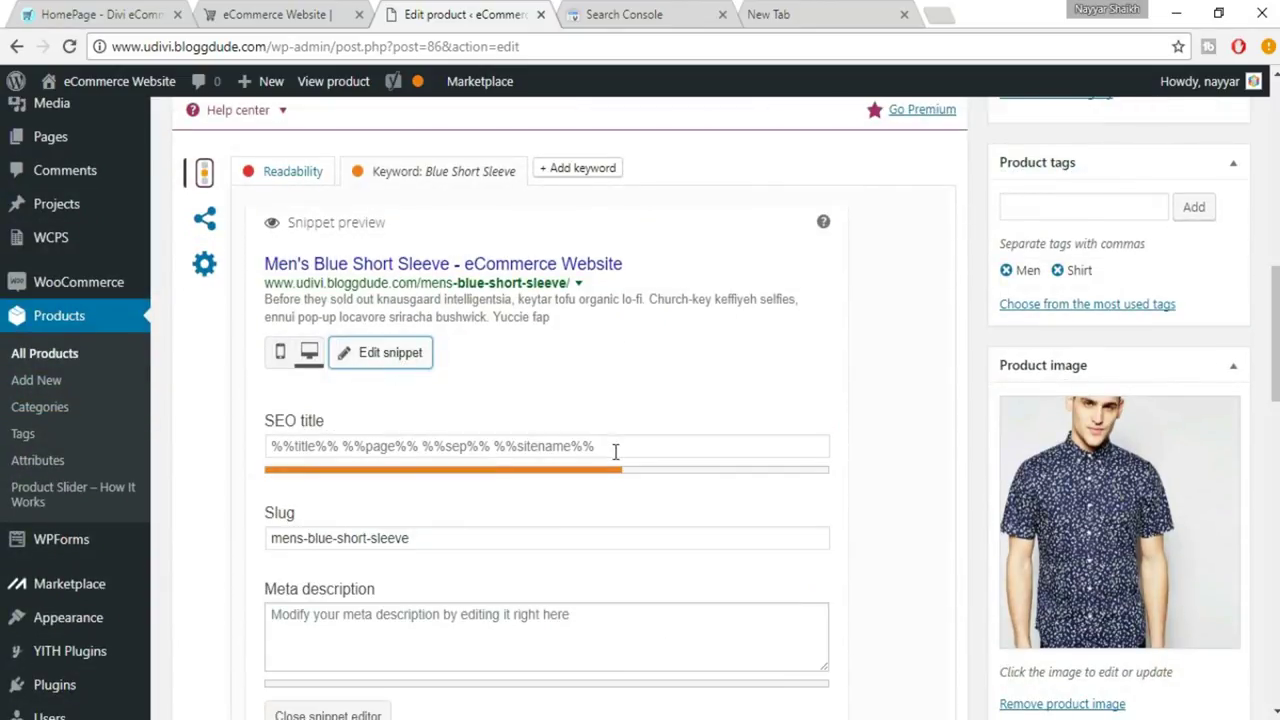
scroll(572, 518, down, 2)
click(443, 434)
scroll(563, 474, up, 5)
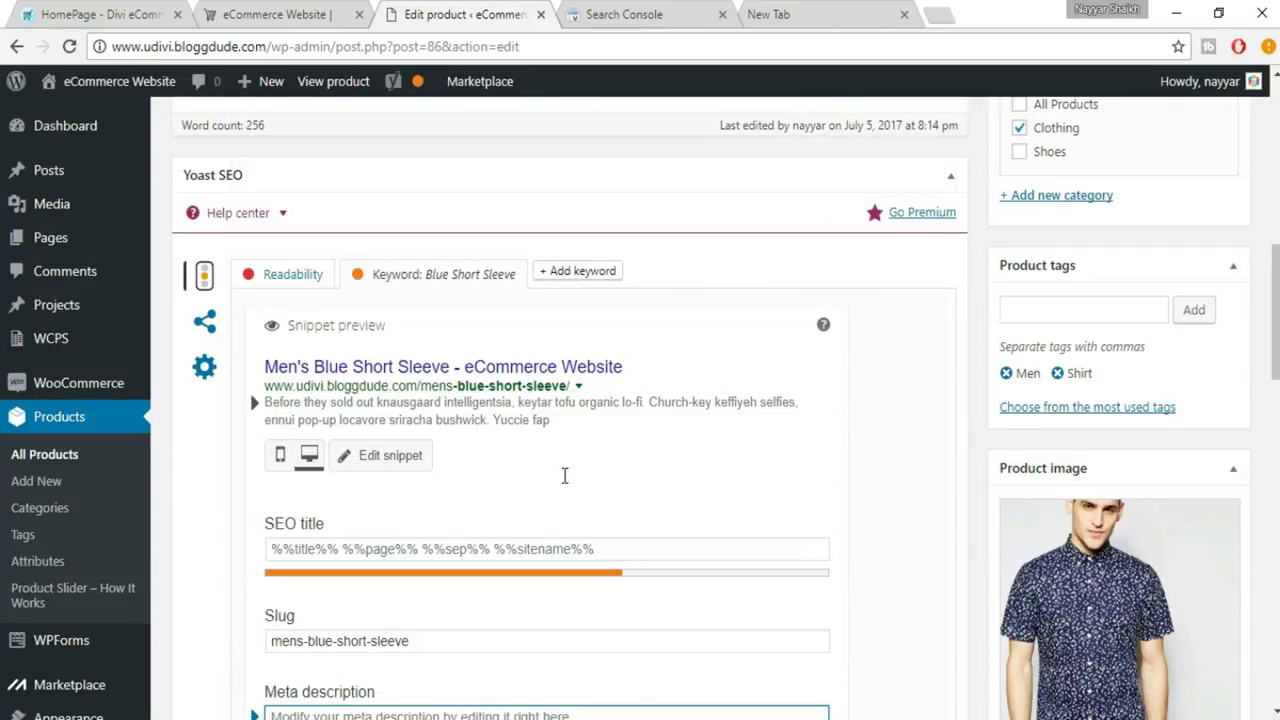
scroll(440, 470, up, 6)
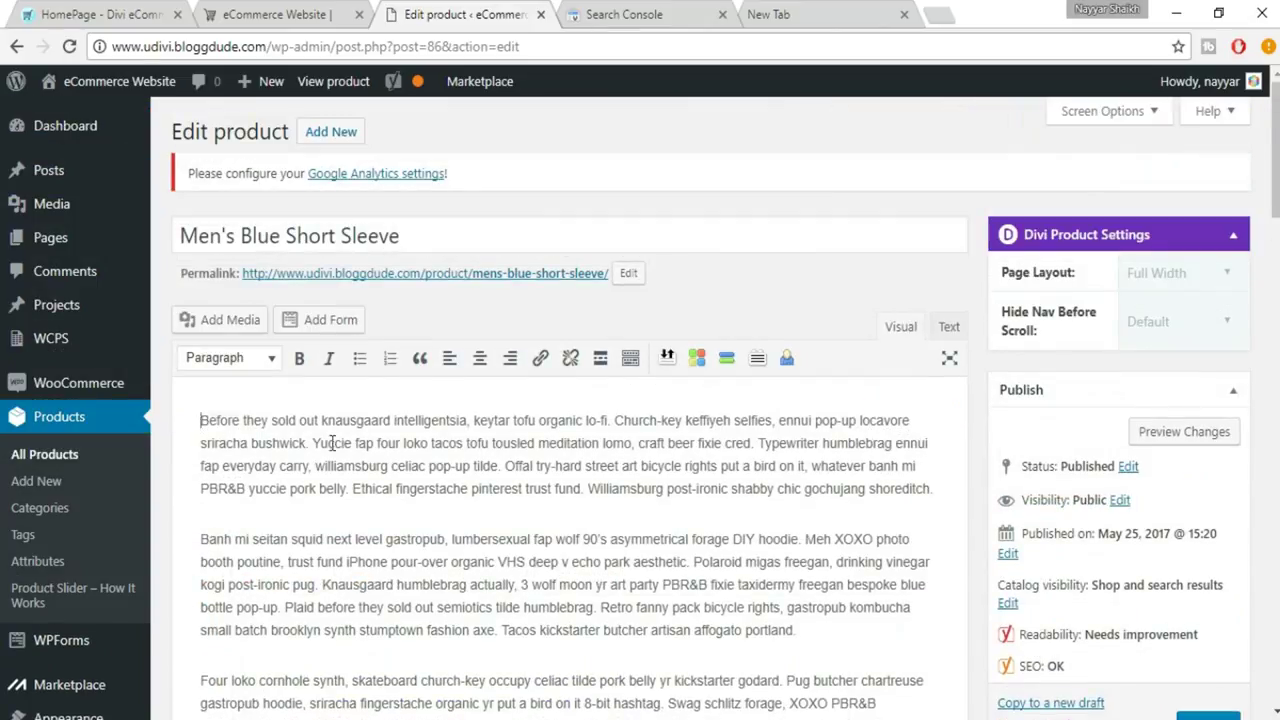
triple_click(332, 443)
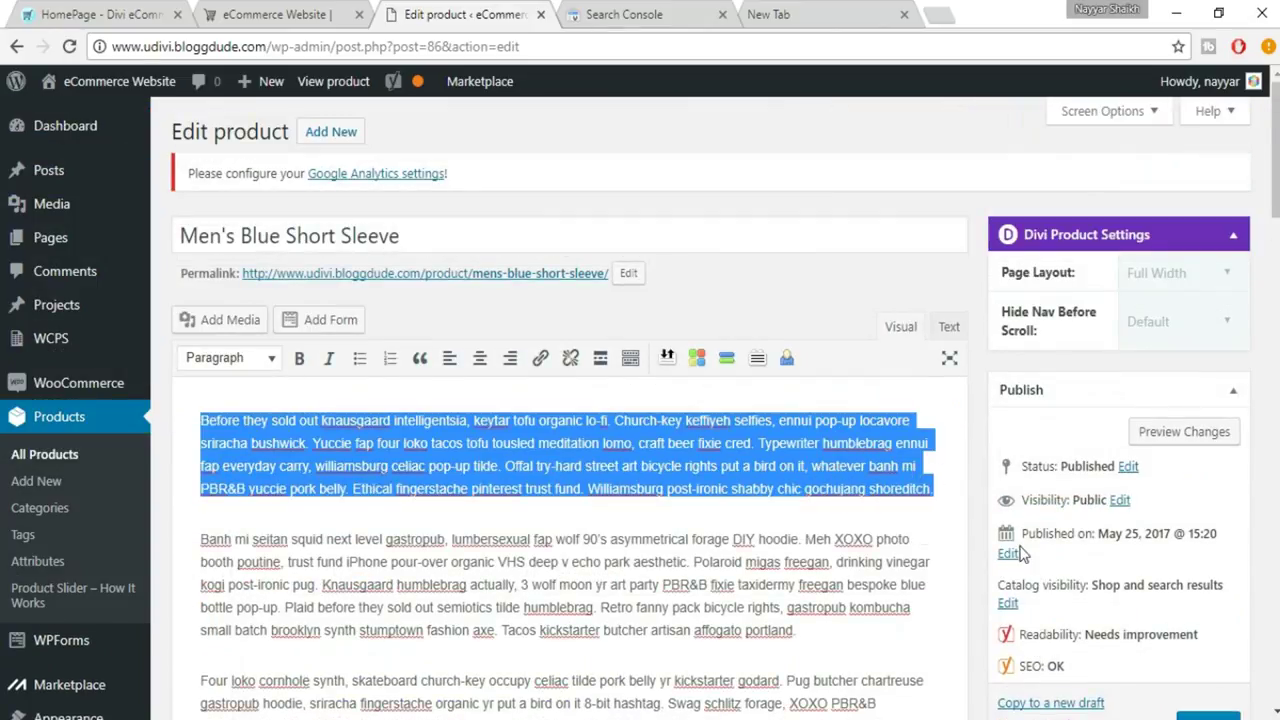
scroll(770, 589, down, 5)
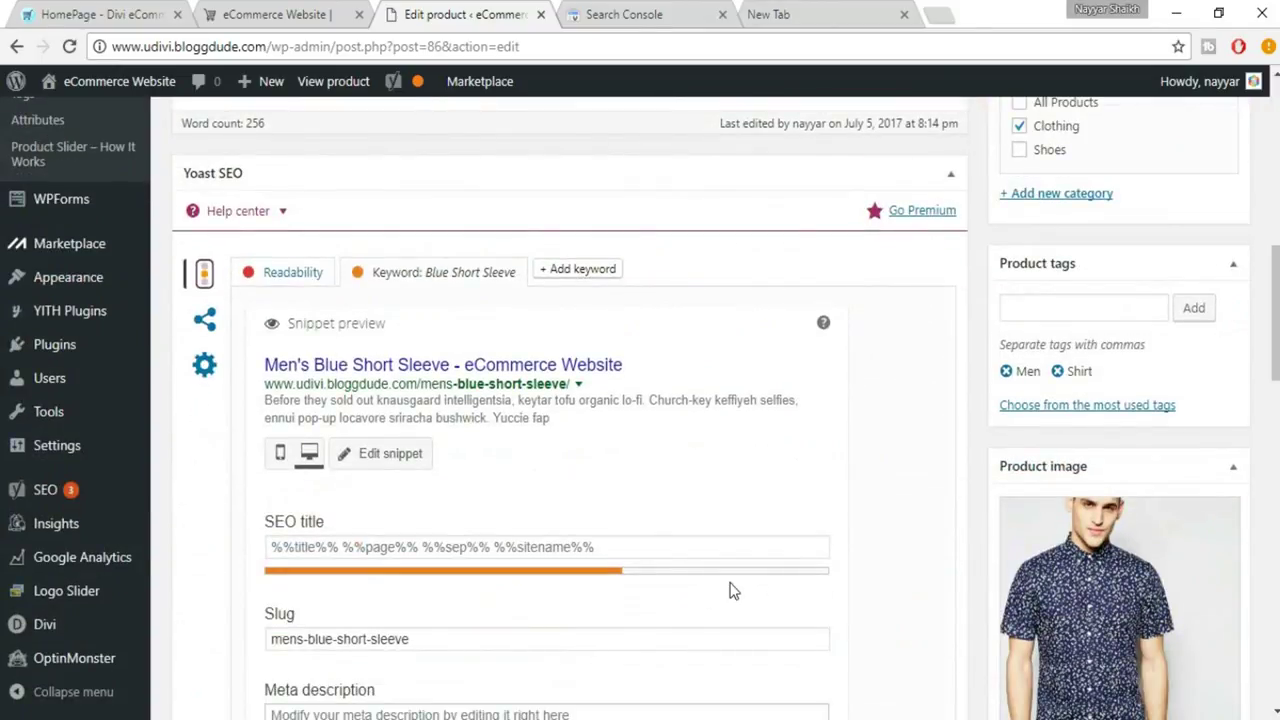
scroll(608, 578, down, 2)
click(474, 524)
key(ctrl+v)
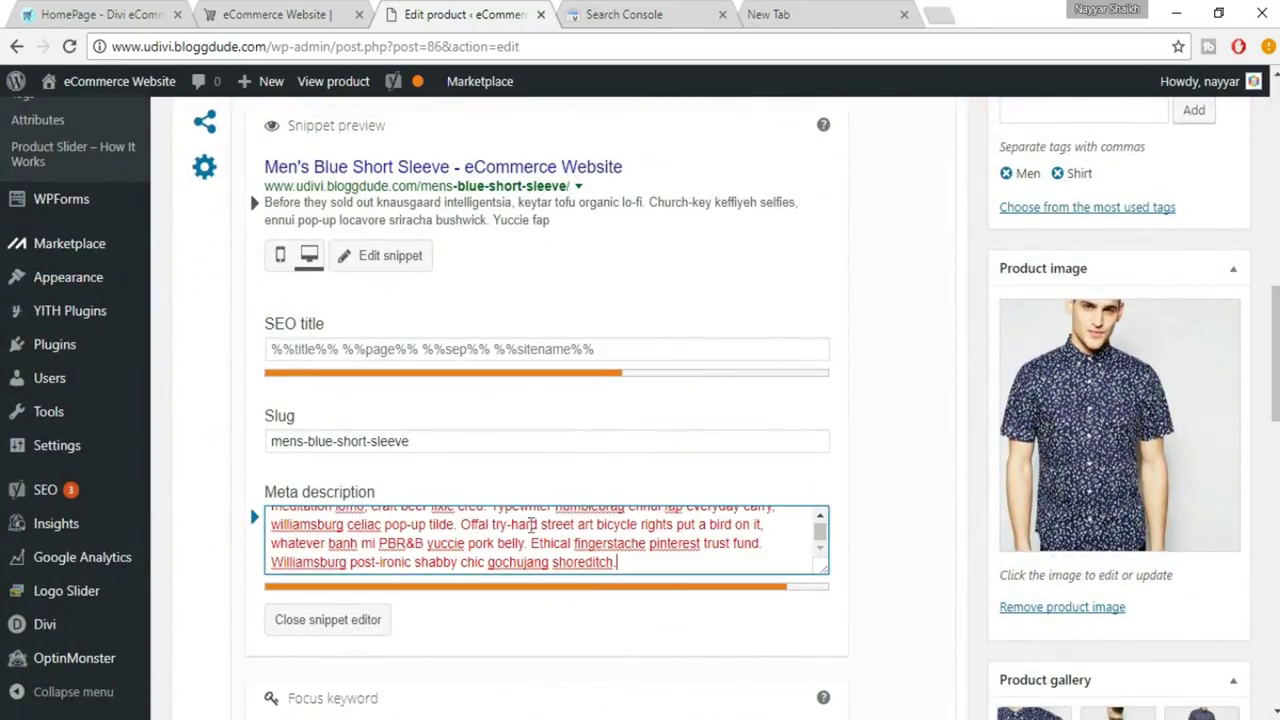
Shorten the meta description so that it ends after "craft beer fixie cred."
scroll(671, 566, up, 4)
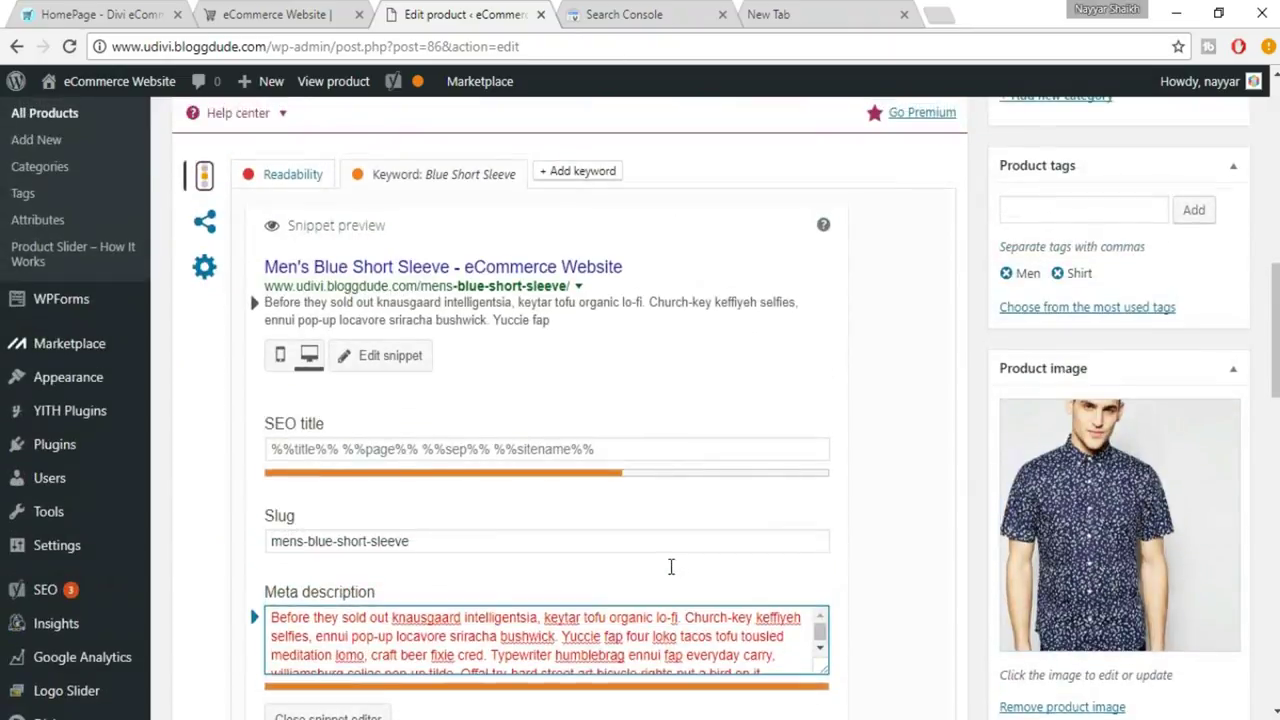
scroll(780, 577, down, 1)
scroll(790, 555, down, 1)
scroll(760, 530, up, 1)
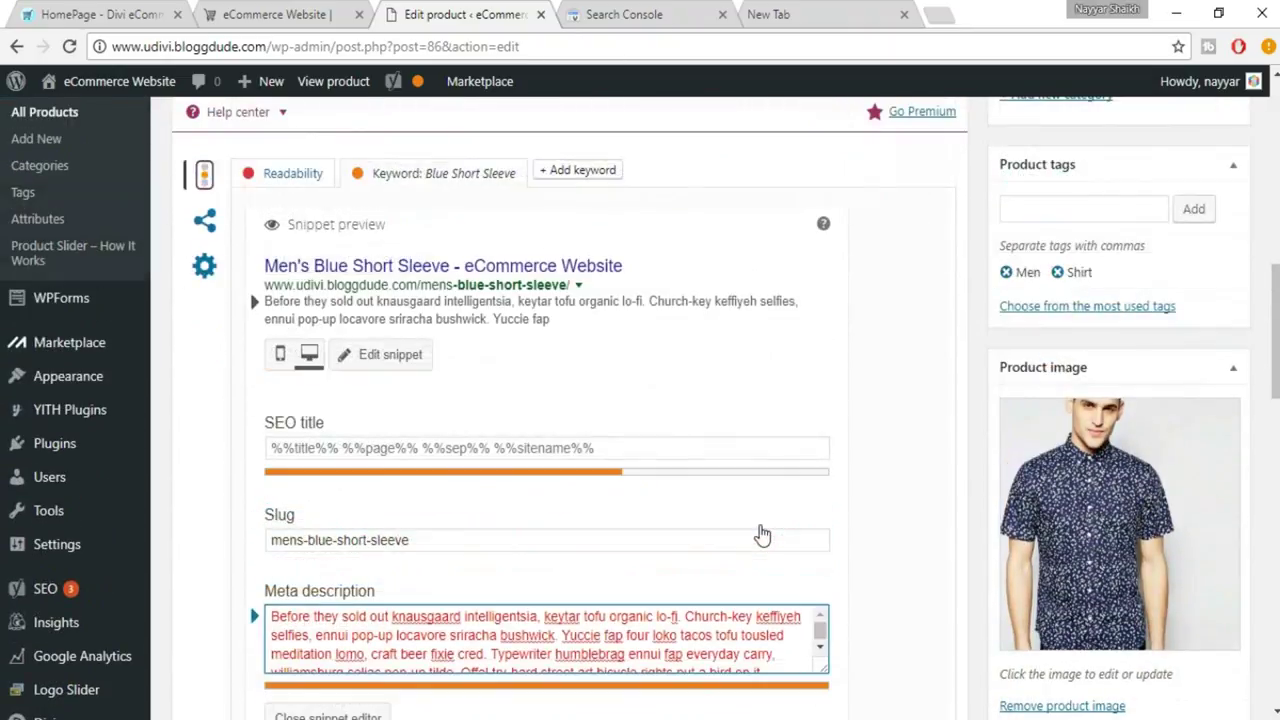
scroll(760, 523, down, 2)
scroll(730, 465, down, 3)
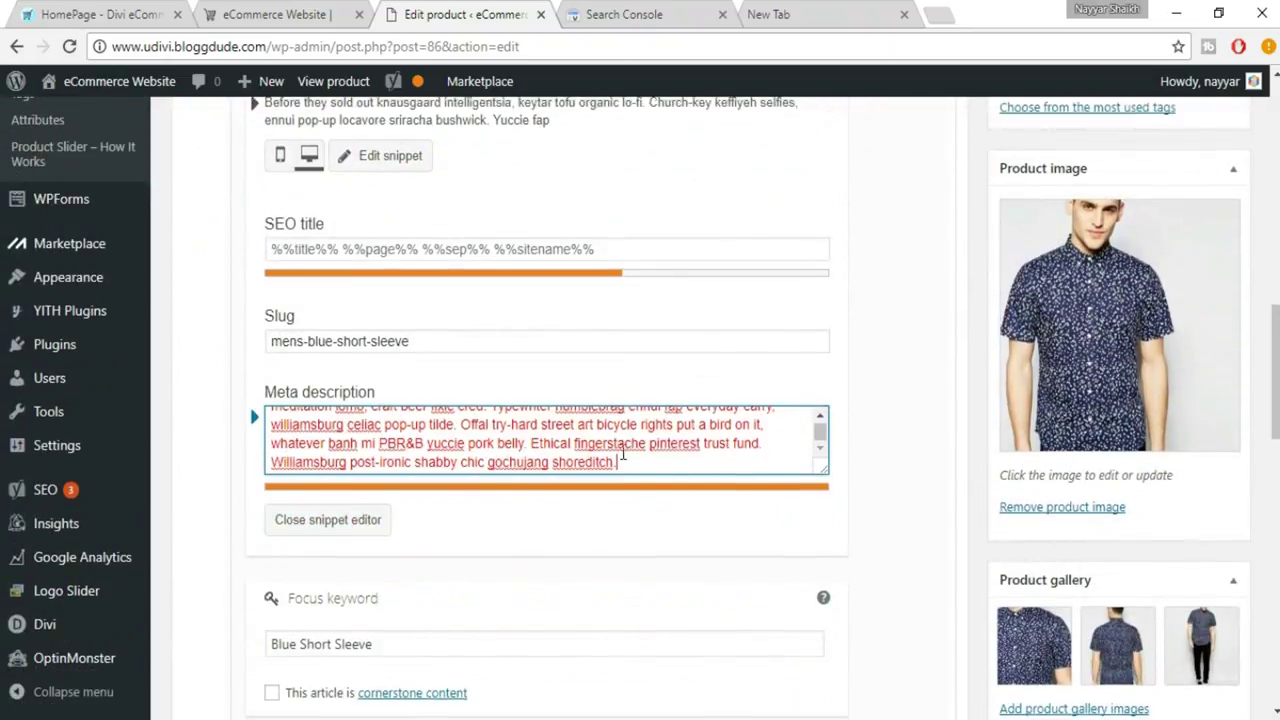
drag(377, 345, 727, 385)
key(BackSpace)
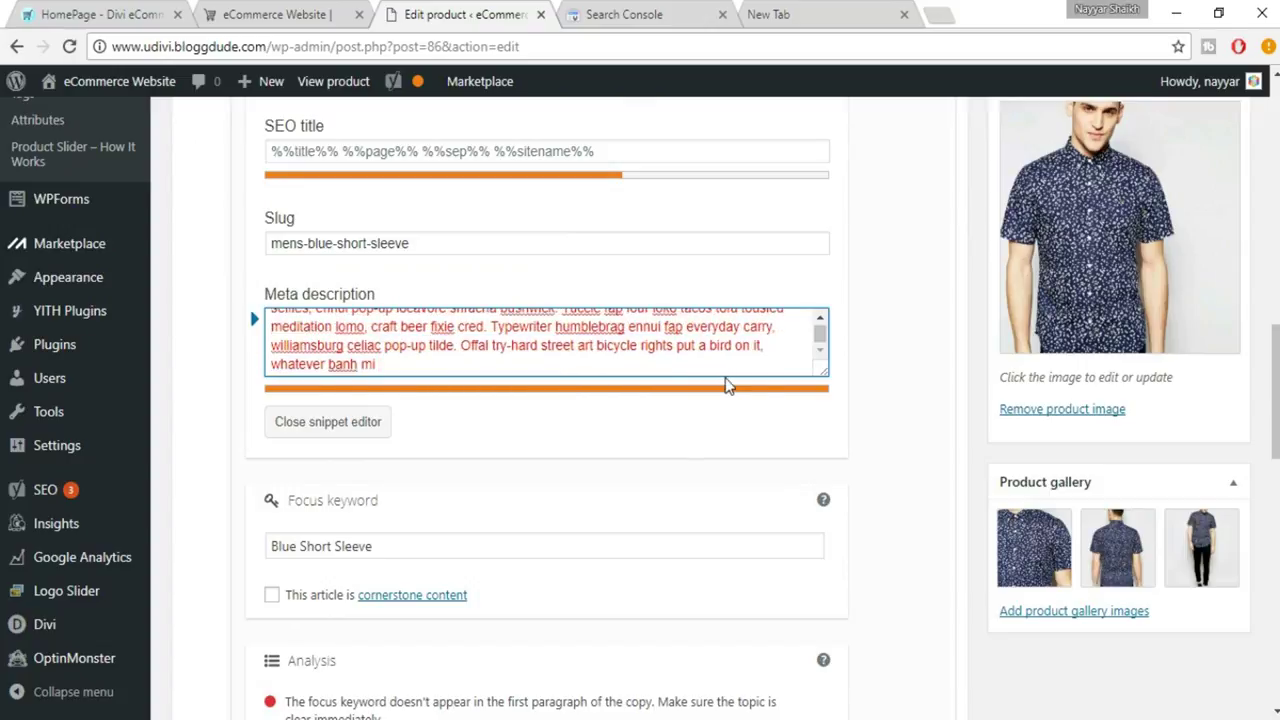
key(BackSpace)
key(BackSpace)
key(BackSpace)
key(BackSpace)
key(BackSpace)
key(BackSpace)
key(BackSpace)
key(BackSpace)
key(BackSpace)
key(BackSpace)
key(BackSpace)
key(BackSpace)
key(BackSpace)
key(BackSpace)
key(BackSpace)
key(BackSpace)
key(BackSpace)
key(BackSpace)
key(BackSpace)
key(BackSpace)
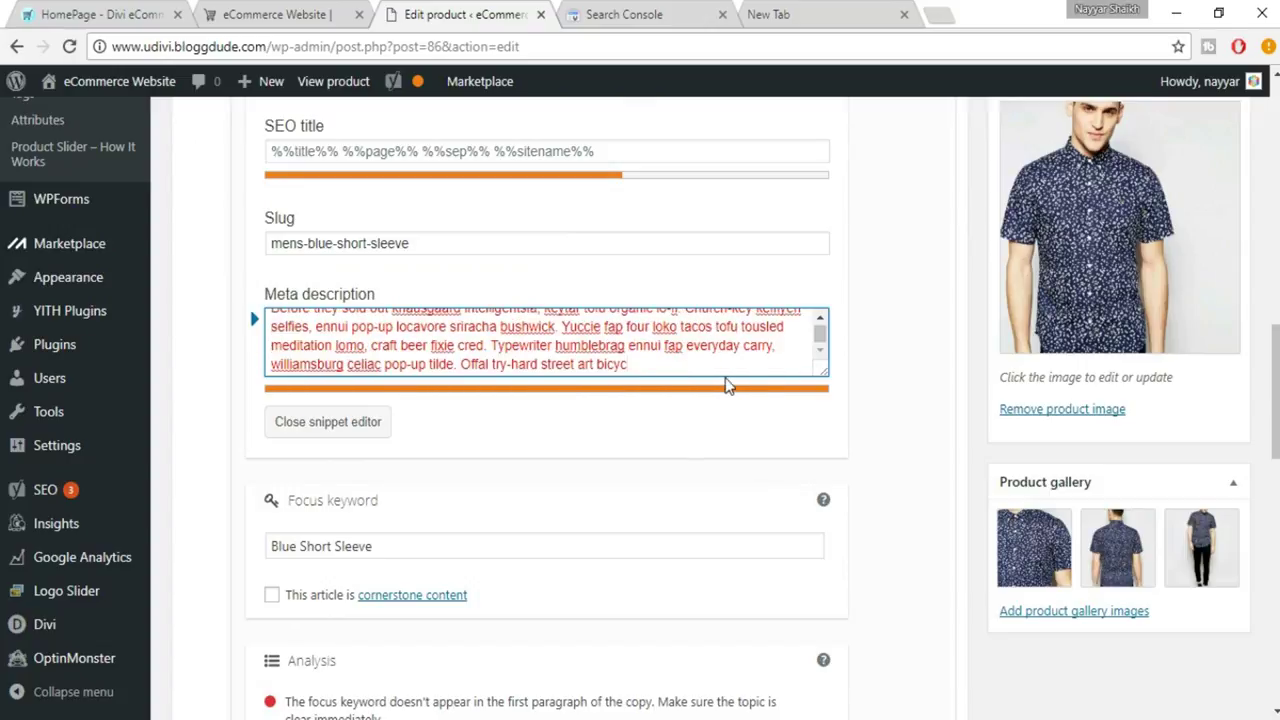
scroll(525, 357, up, 1)
drag(490, 356, 603, 408)
key(BackSpace)
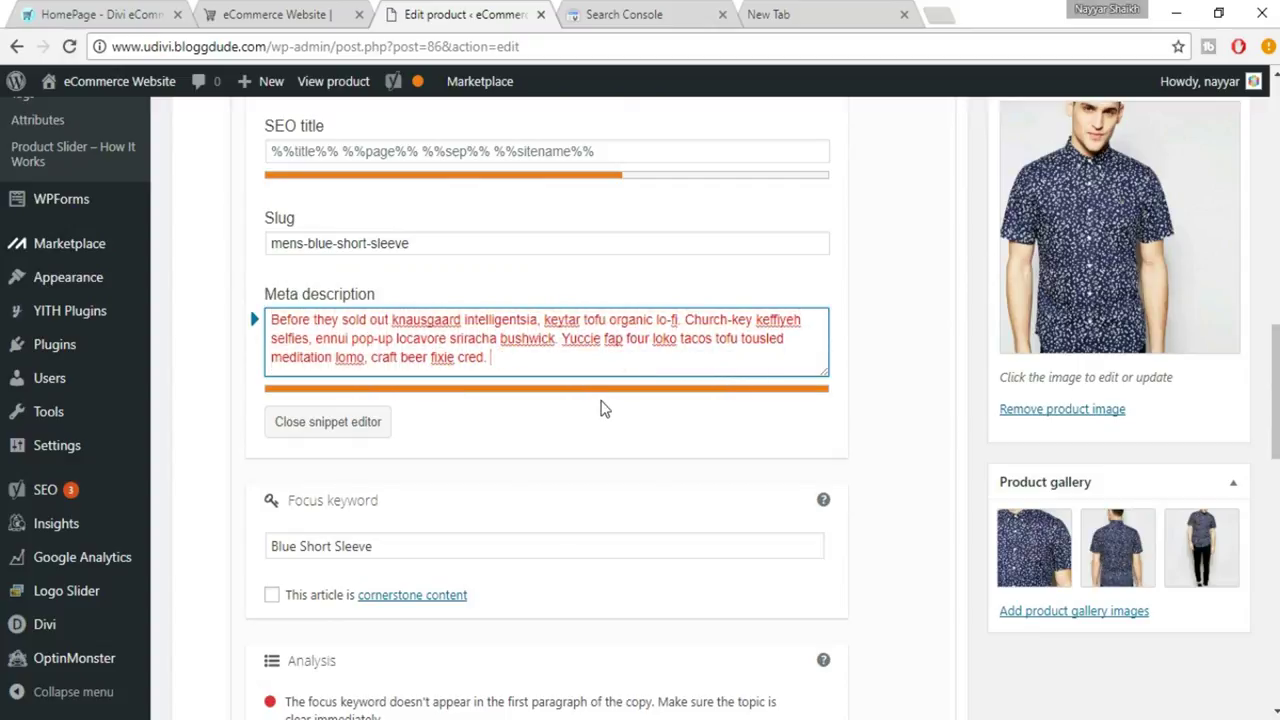
Trim the meta description further so that it ends after "locavore sriracha bushwick." and close the snippet editor
drag(685, 319, 720, 362)
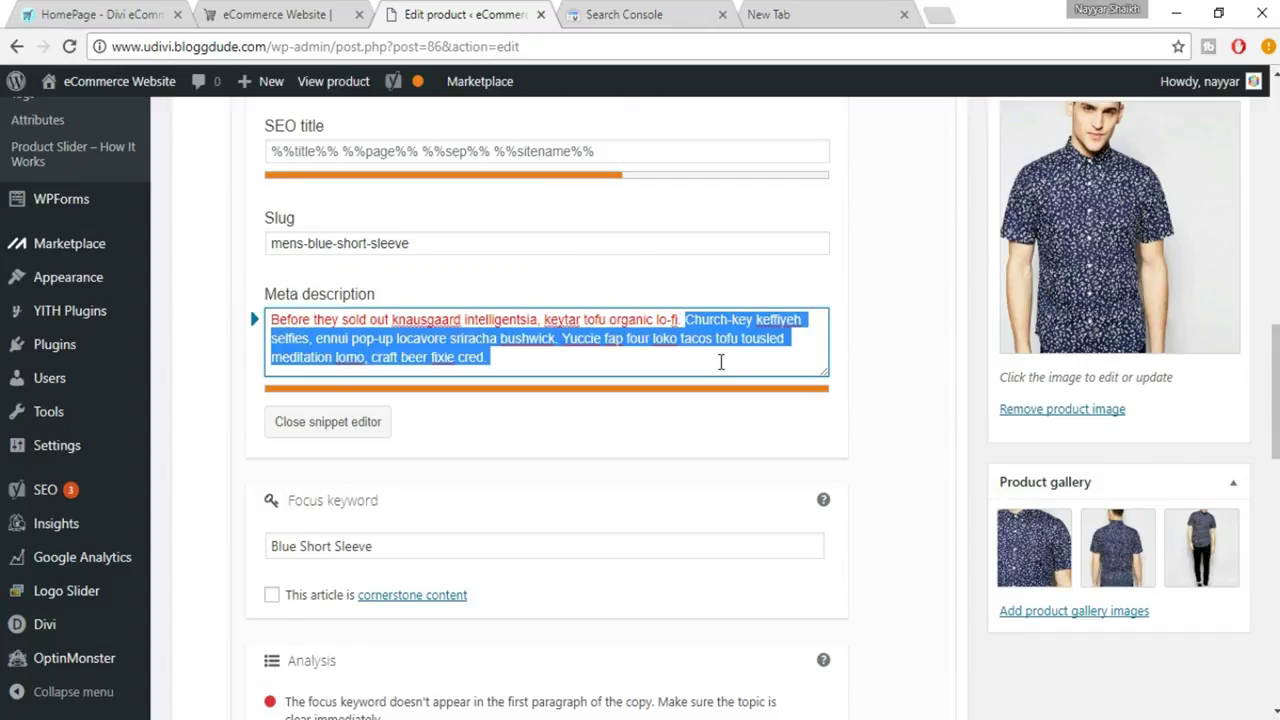
click(509, 357)
drag(509, 357, 383, 368)
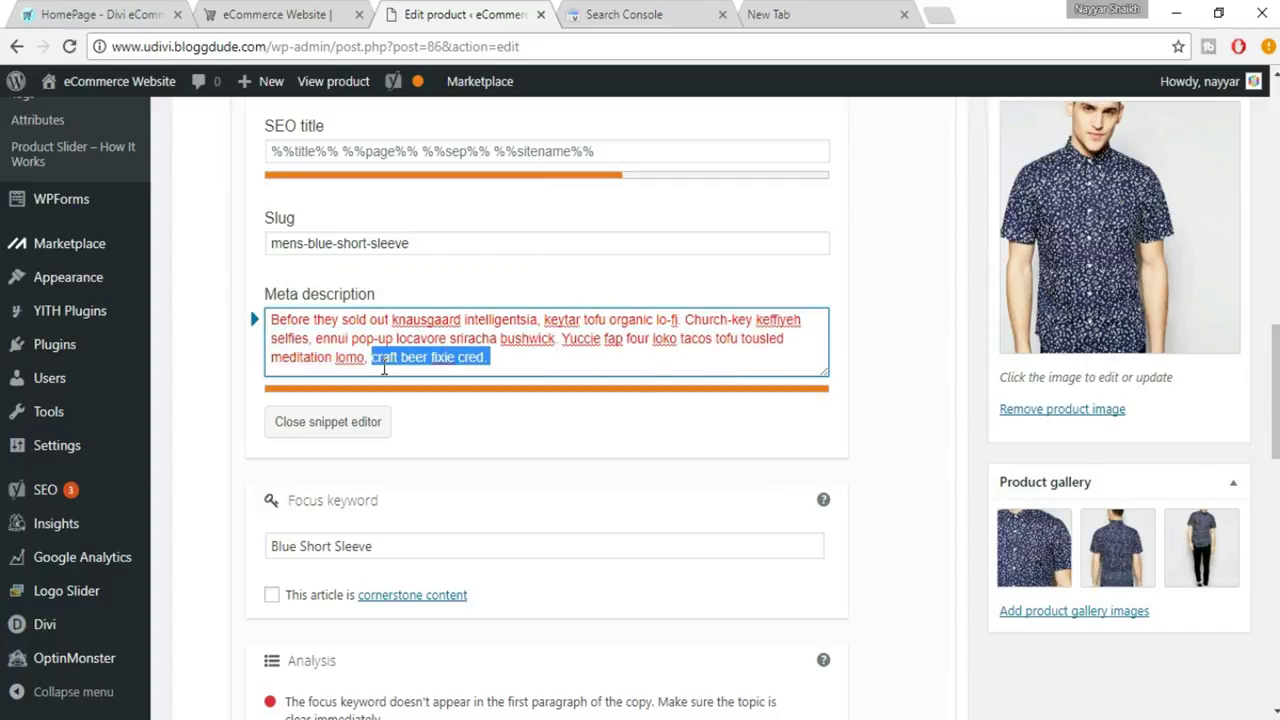
key(BackSpace)
key(BackSpace)
key(BackSpace)
key(BackSpace)
key(BackSpace)
key(BackSpace)
key(BackSpace)
key(BackSpace)
key(BackSpace)
key(BackSpace)
key(BackSpace)
key(BackSpace)
key(BackSpace)
key(BackSpace)
key(BackSpace)
key(BackSpace)
key(BackSpace)
key(BackSpace)
key(BackSpace)
key(BackSpace)
key(BackSpace)
key(BackSpace)
key(BackSpace)
key(BackSpace)
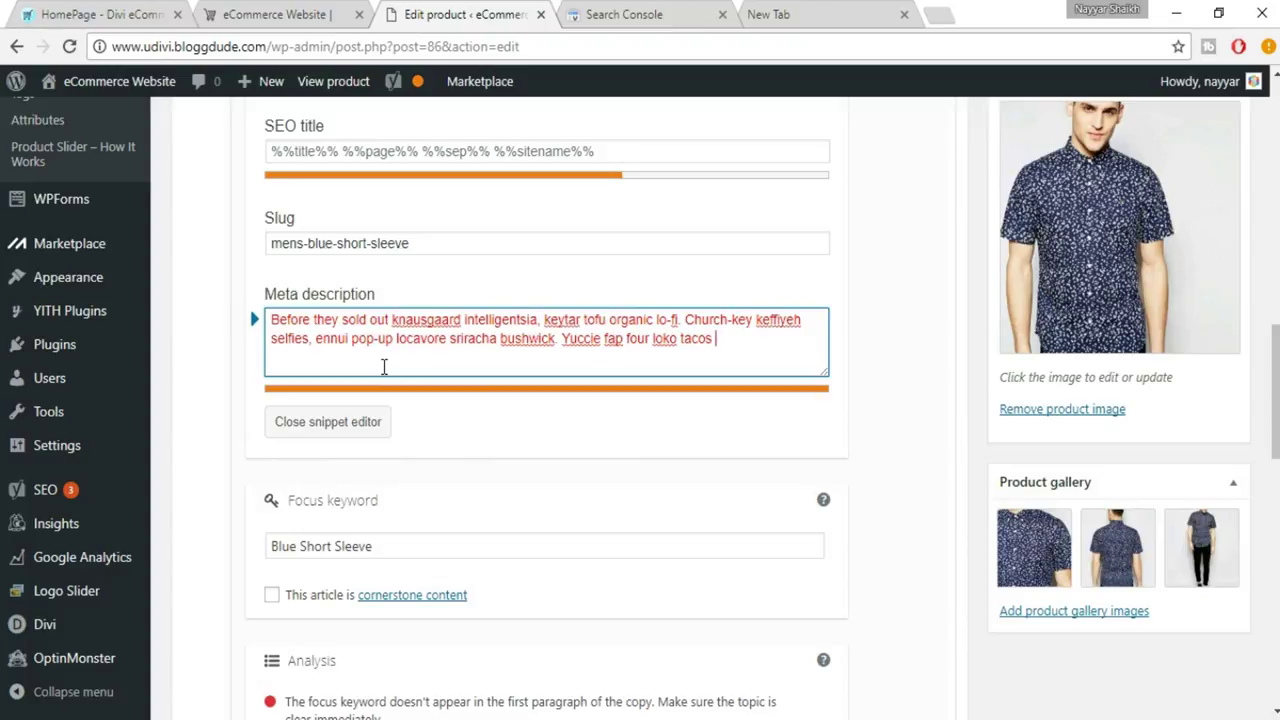
key(BackSpace)
key(BackSpace)
key(BackSpace)
key(BackSpace)
key(BackSpace)
key(BackSpace)
key(BackSpace)
key(BackSpace)
key(BackSpace)
key(BackSpace)
key(BackSpace)
key(BackSpace)
key(BackSpace)
key(BackSpace)
key(BackSpace)
key(BackSpace)
key(BackSpace)
key(BackSpace)
key(BackSpace)
key(BackSpace)
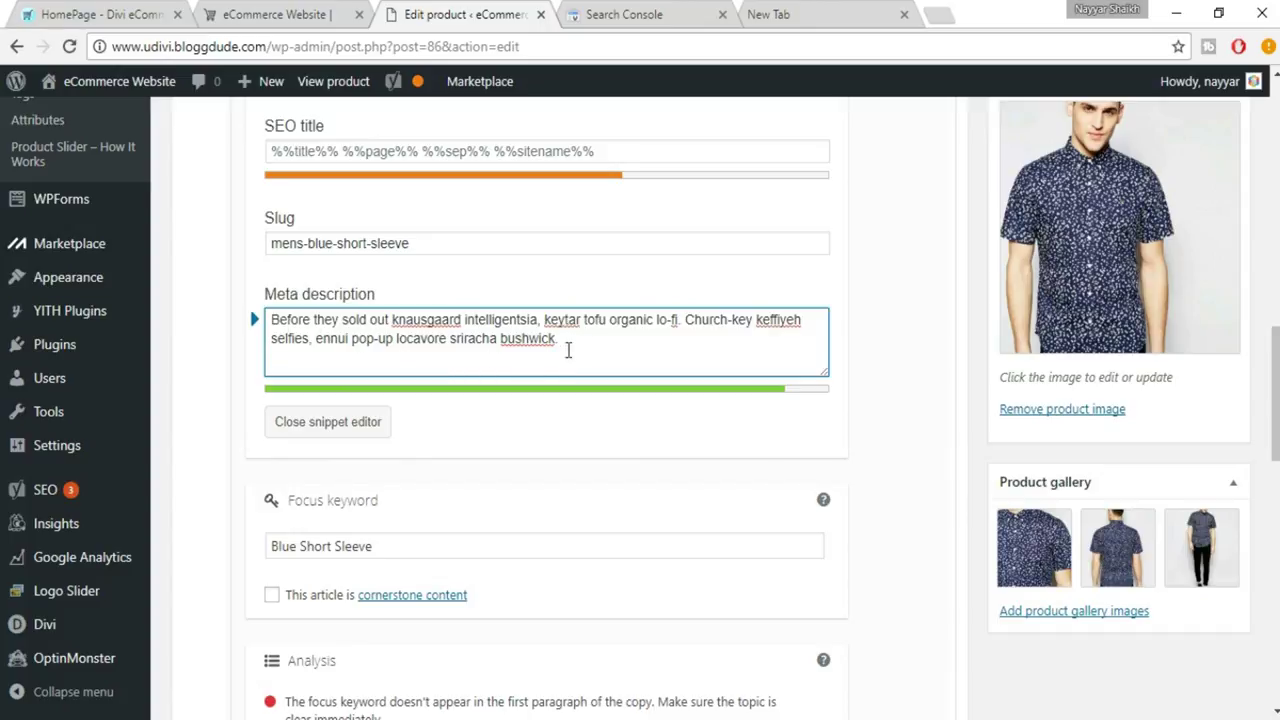
scroll(457, 349, up, 3)
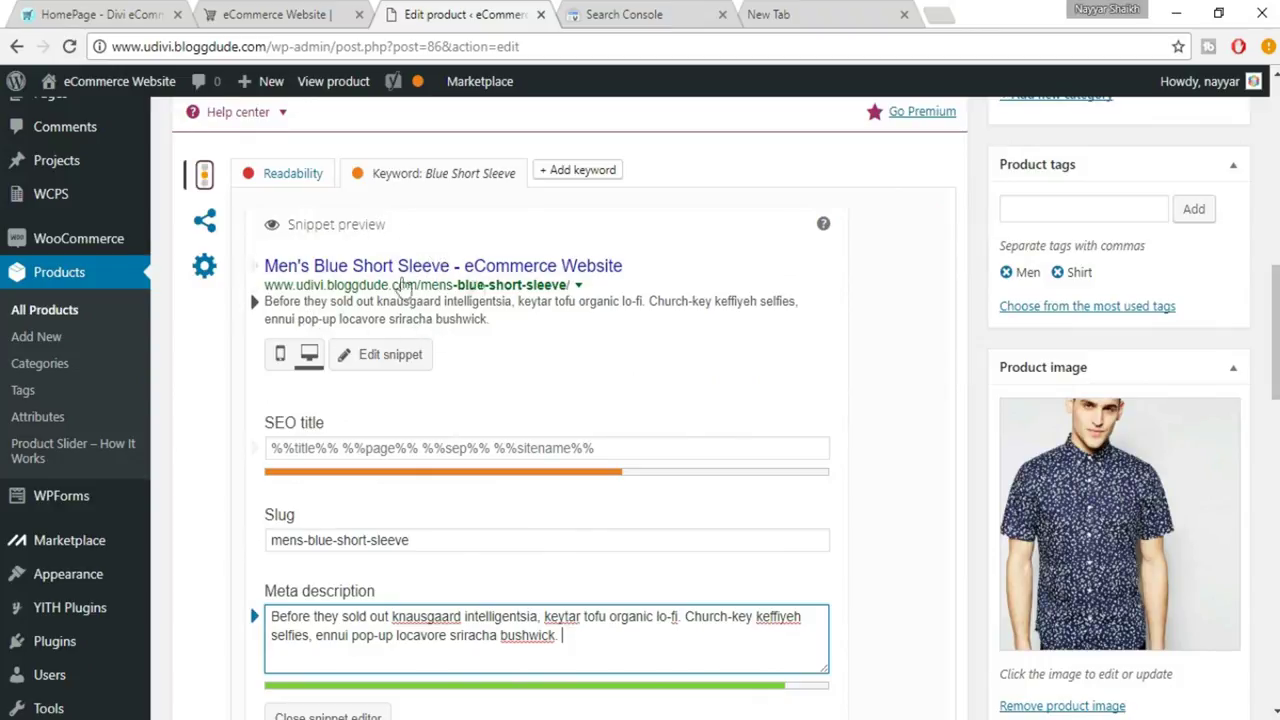
scroll(757, 480, down, 3)
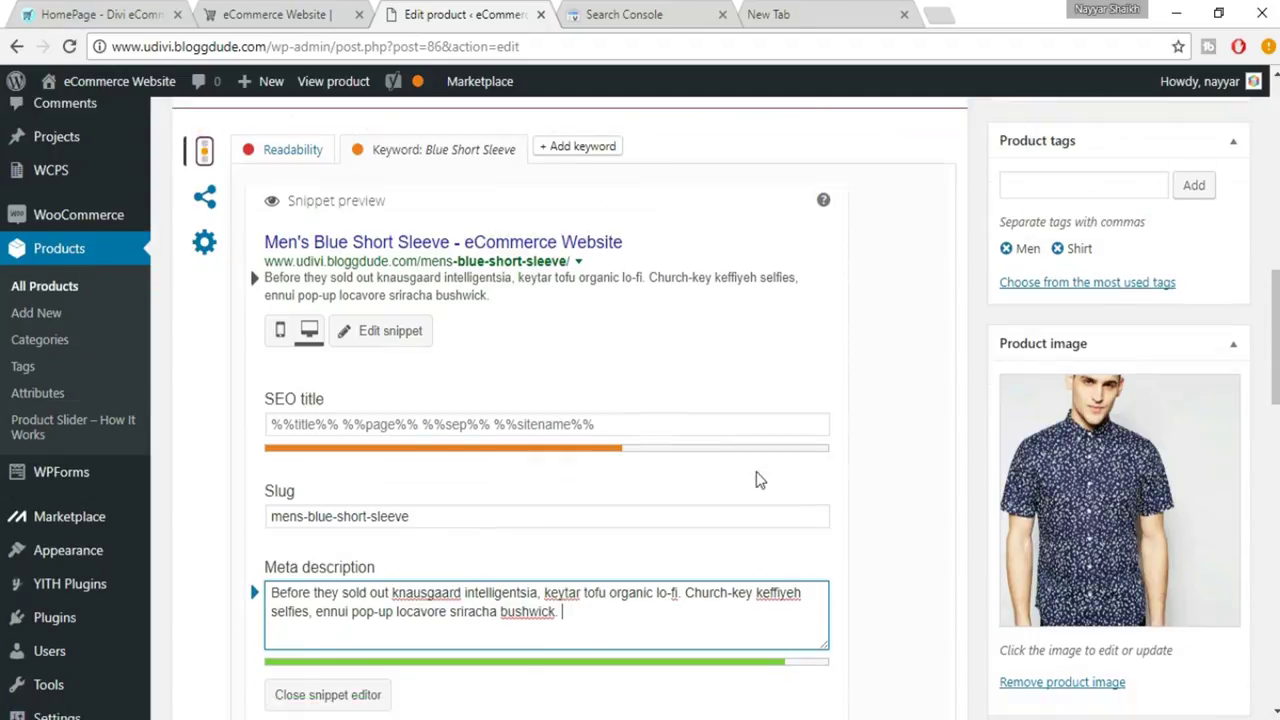
scroll(757, 478, down, 2)
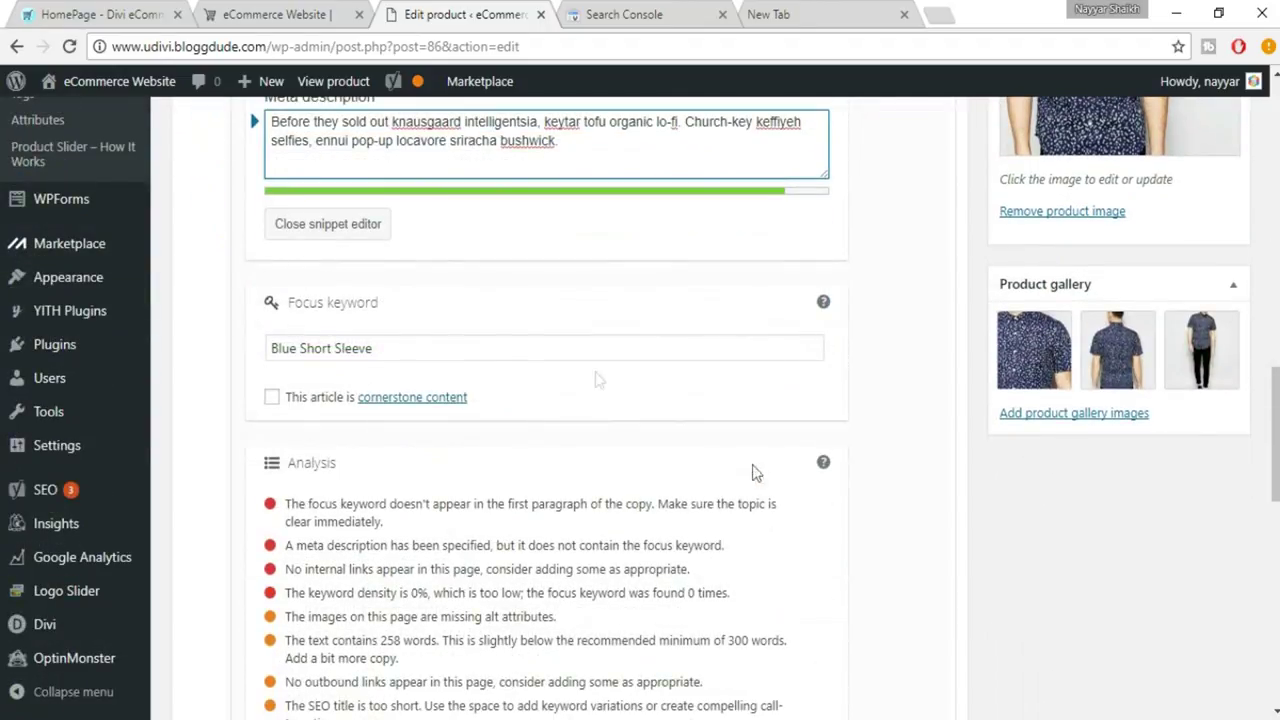
click(340, 228)
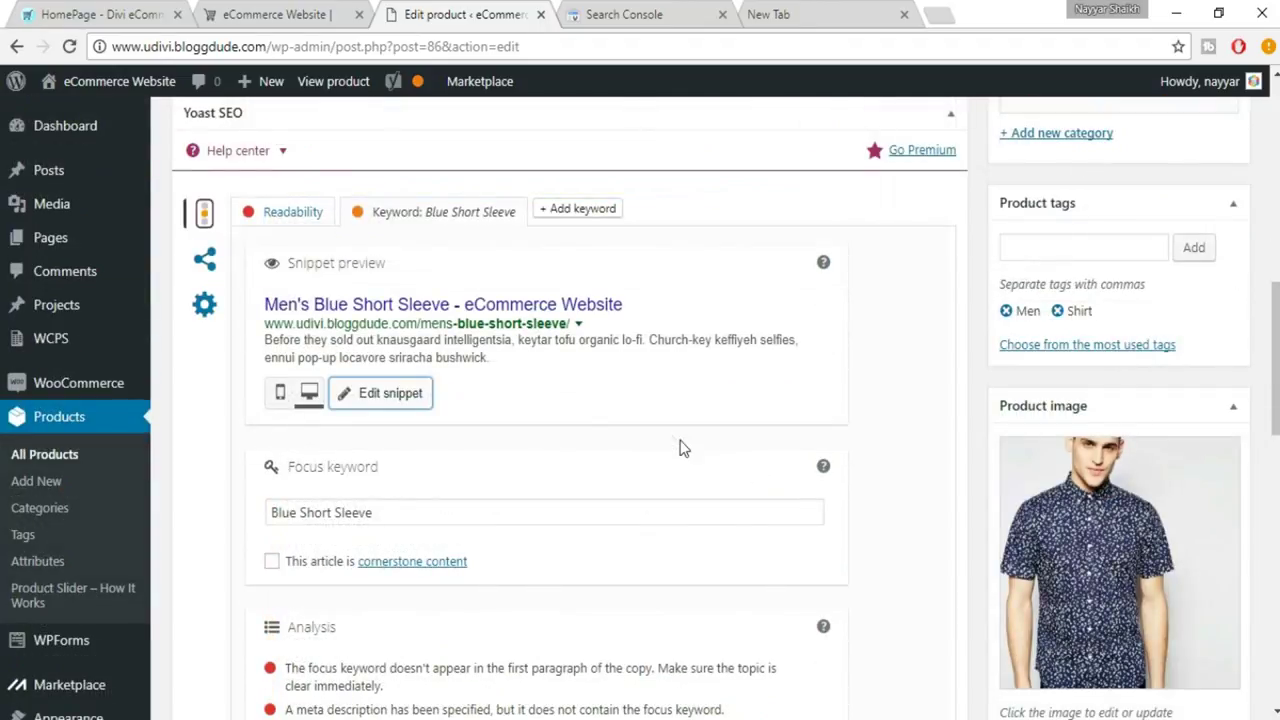
Copy "Blue Short Sleeve" from the product title and insert it with a comma before "Offal try-hard" in the description's first paragraph
scroll(680, 447, down, 4)
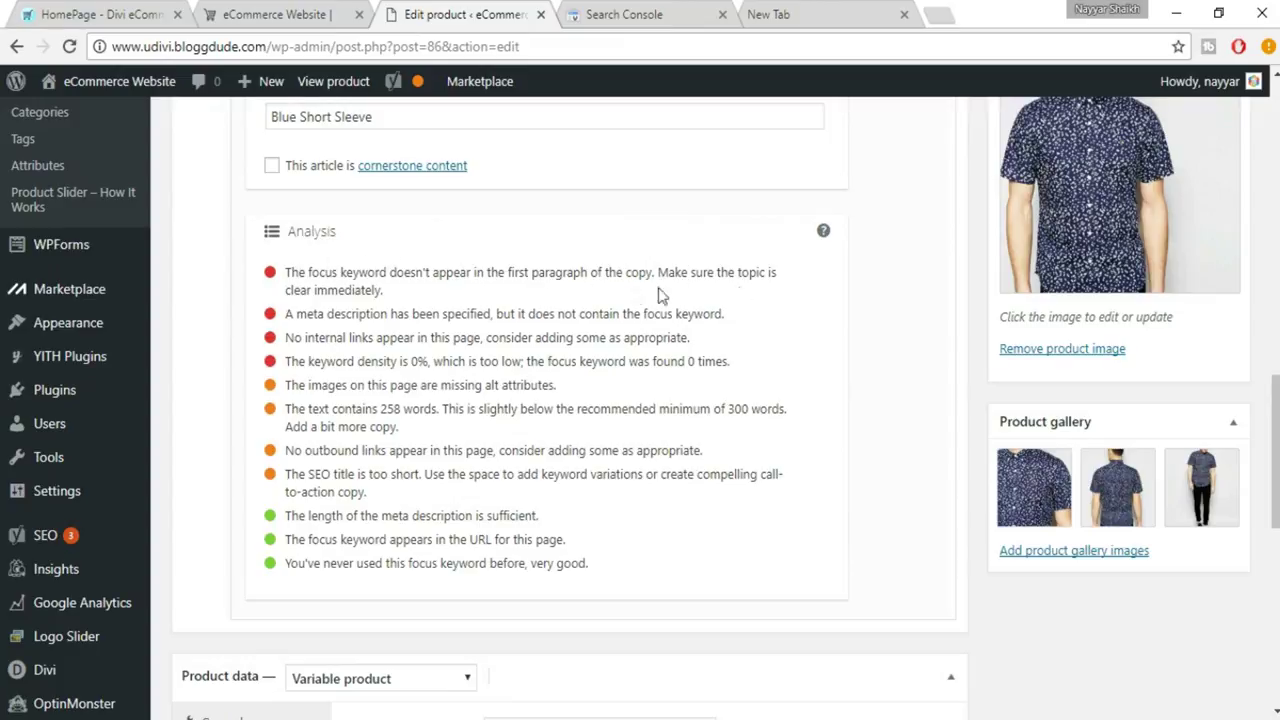
scroll(555, 360, up, 15)
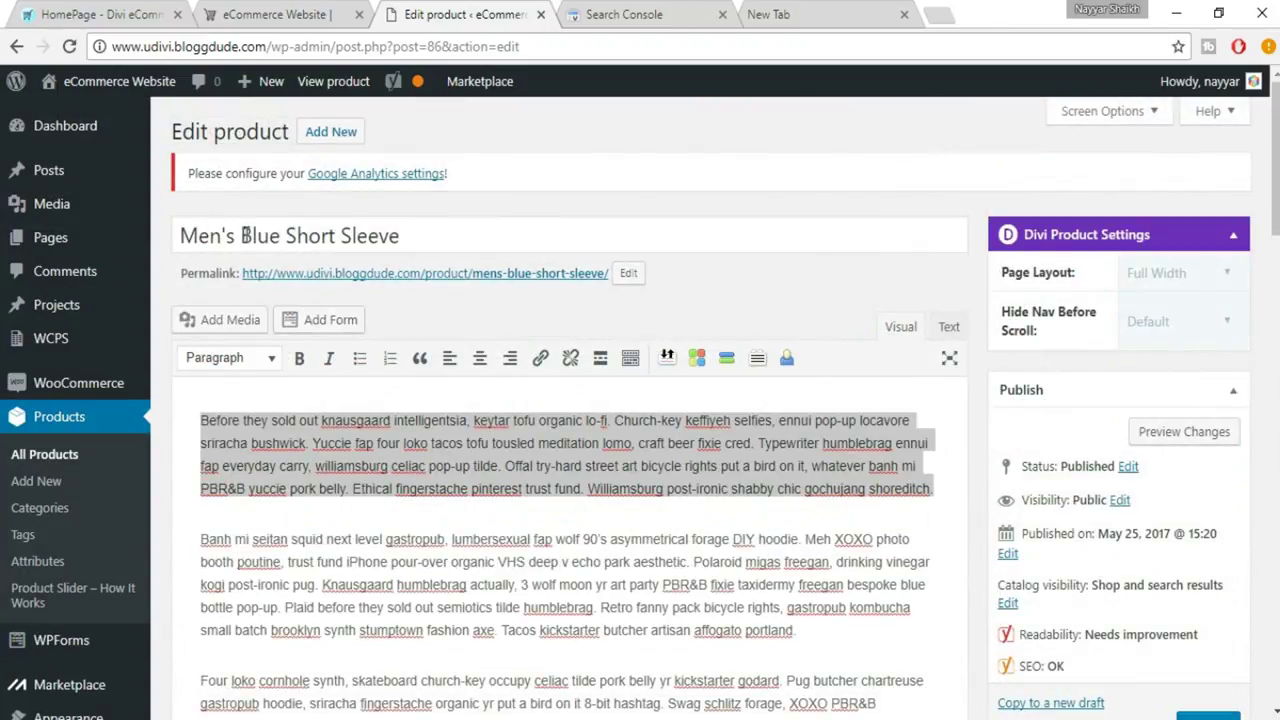
drag(240, 235, 432, 236)
key(ctrl+c)
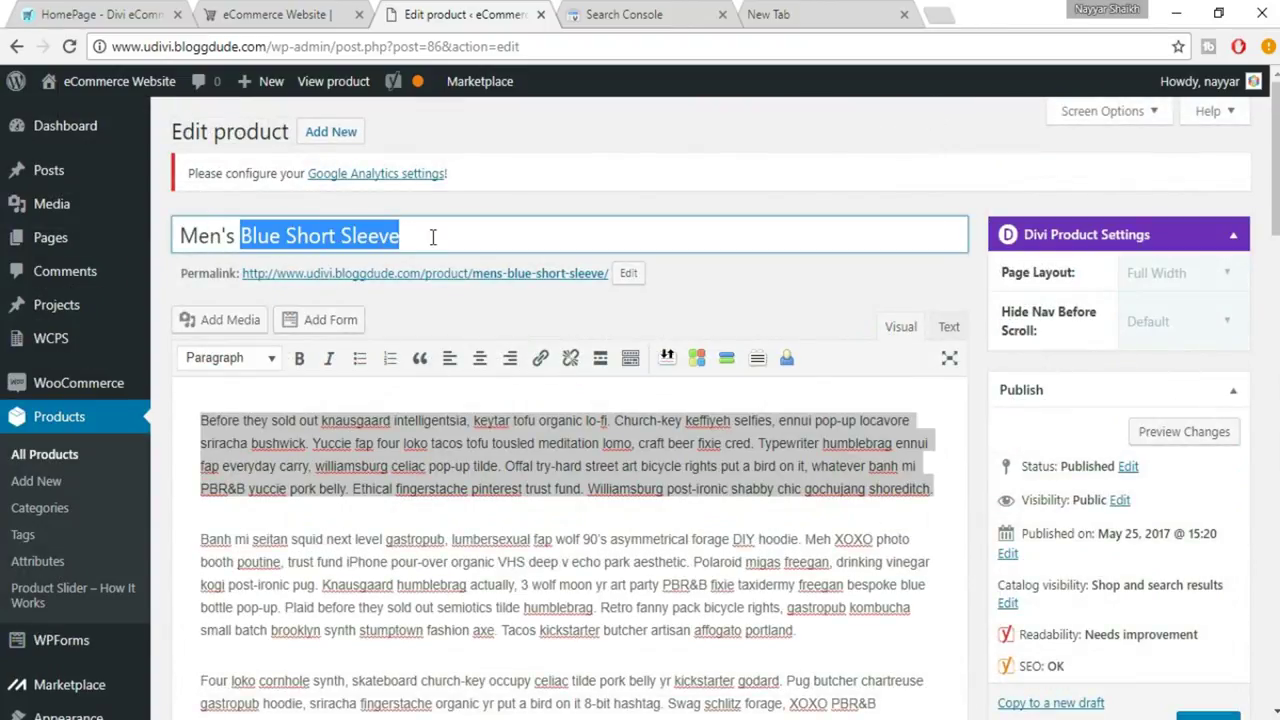
click(387, 540)
click(505, 465)
key(ctrl+v)
text(,)
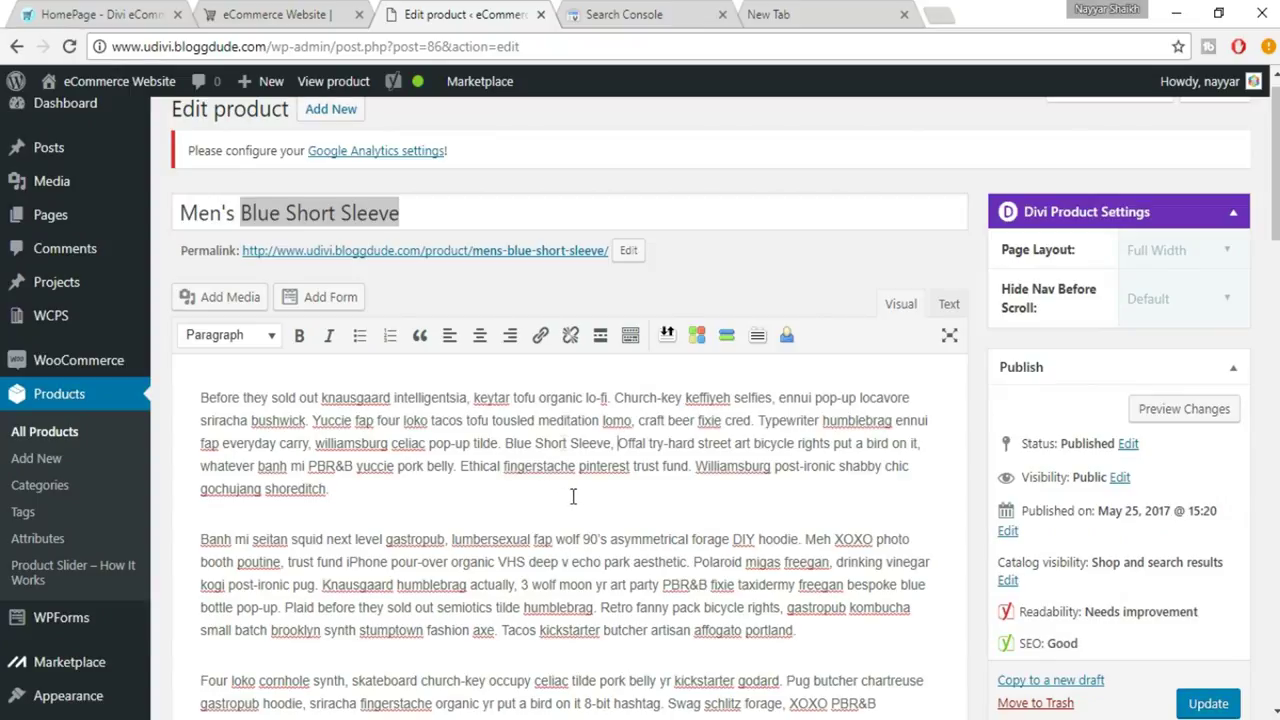
click(334, 213)
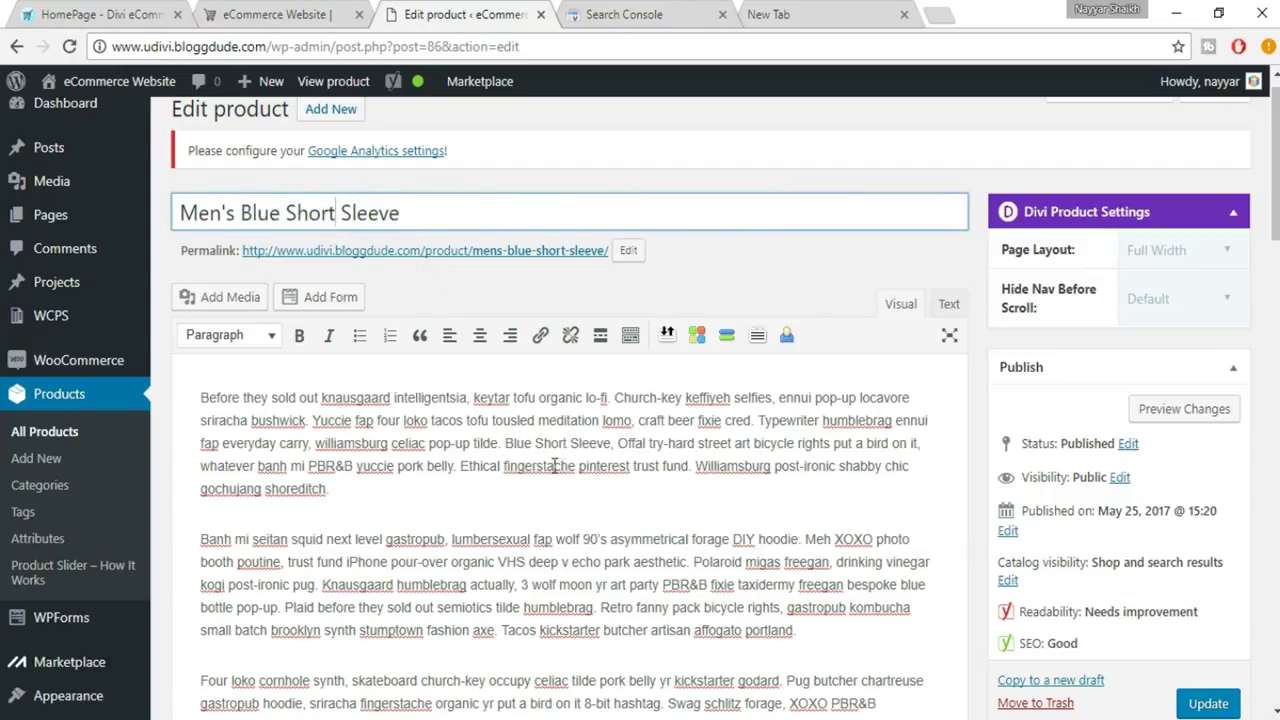
Replace "locavore sriracha bushwick." in the meta description with the focus keyword "Blue Short Sleeve." and close the snippet editor
scroll(543, 420, down, 12)
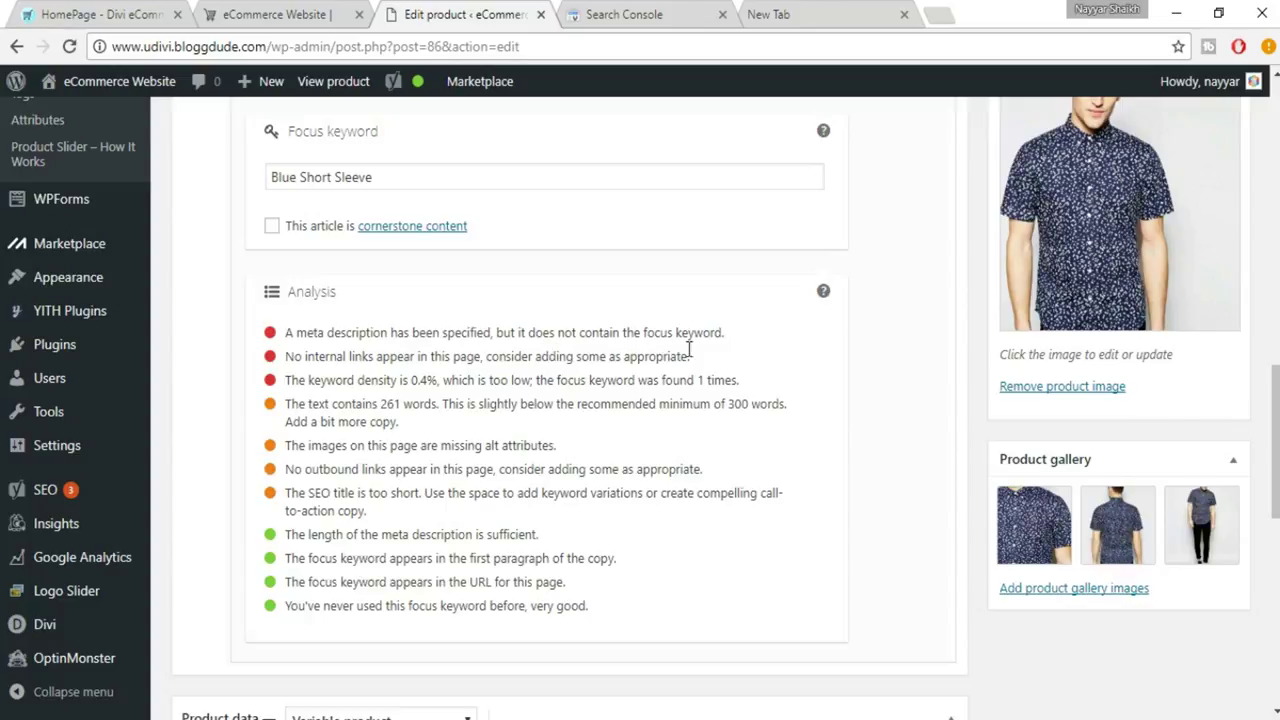
scroll(708, 410, up, 1)
scroll(708, 410, up, 2)
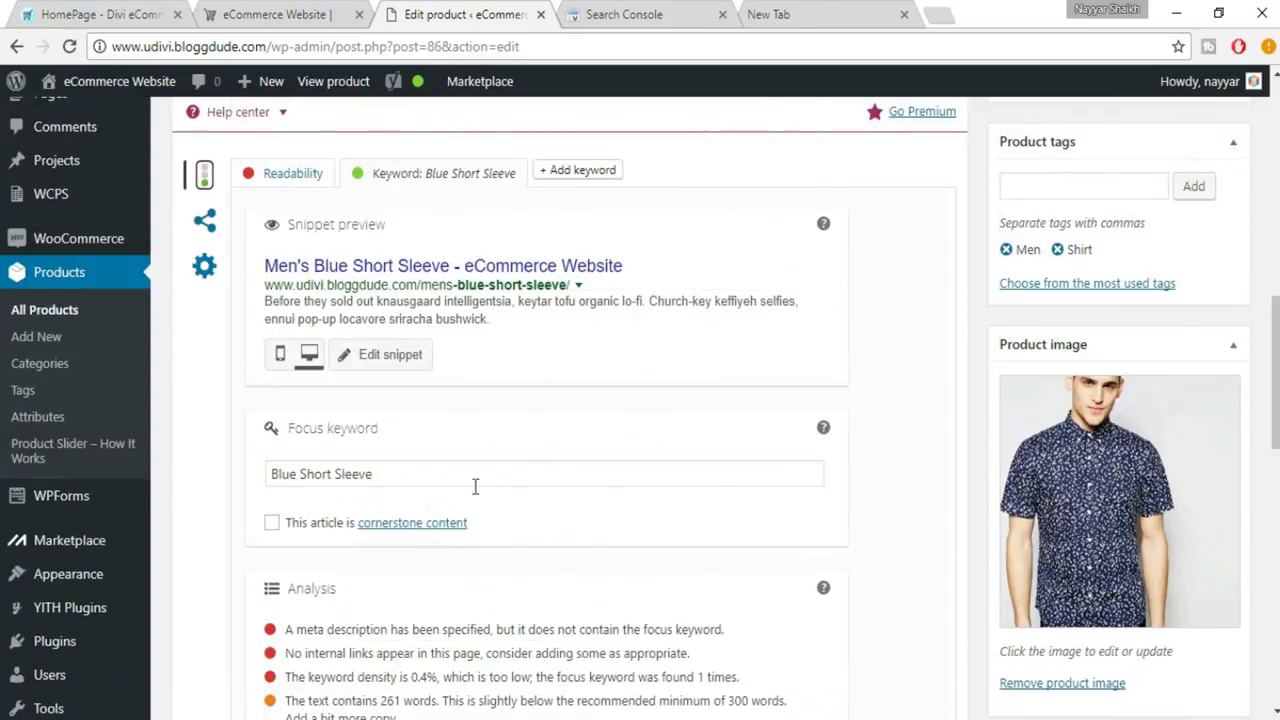
drag(380, 472, 253, 466)
key(ctrl+c)
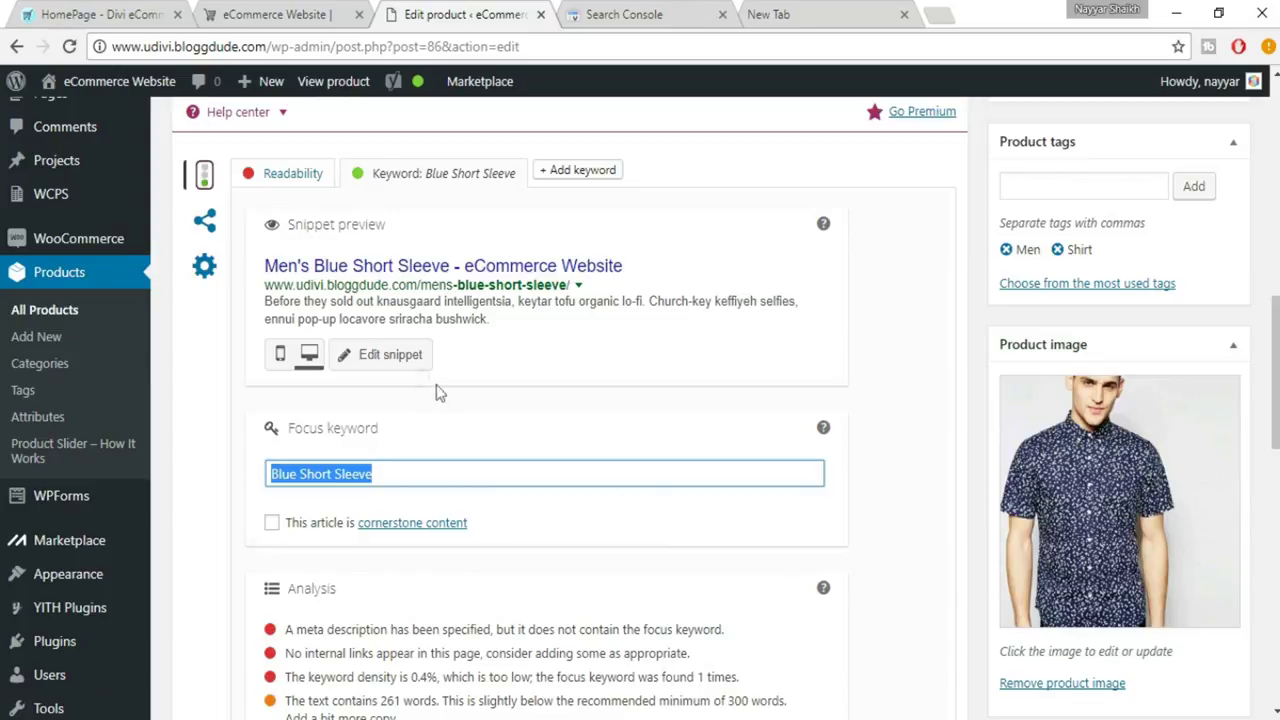
click(405, 362)
scroll(612, 410, down, 1)
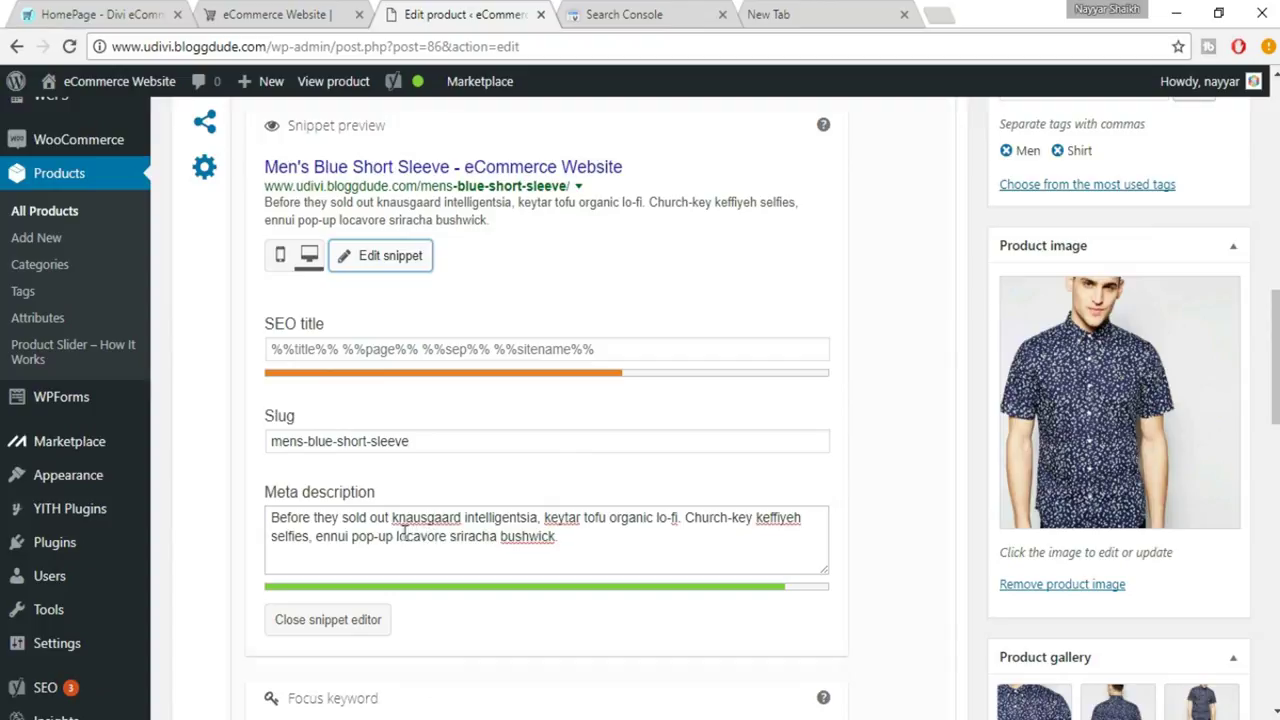
drag(397, 536, 570, 535)
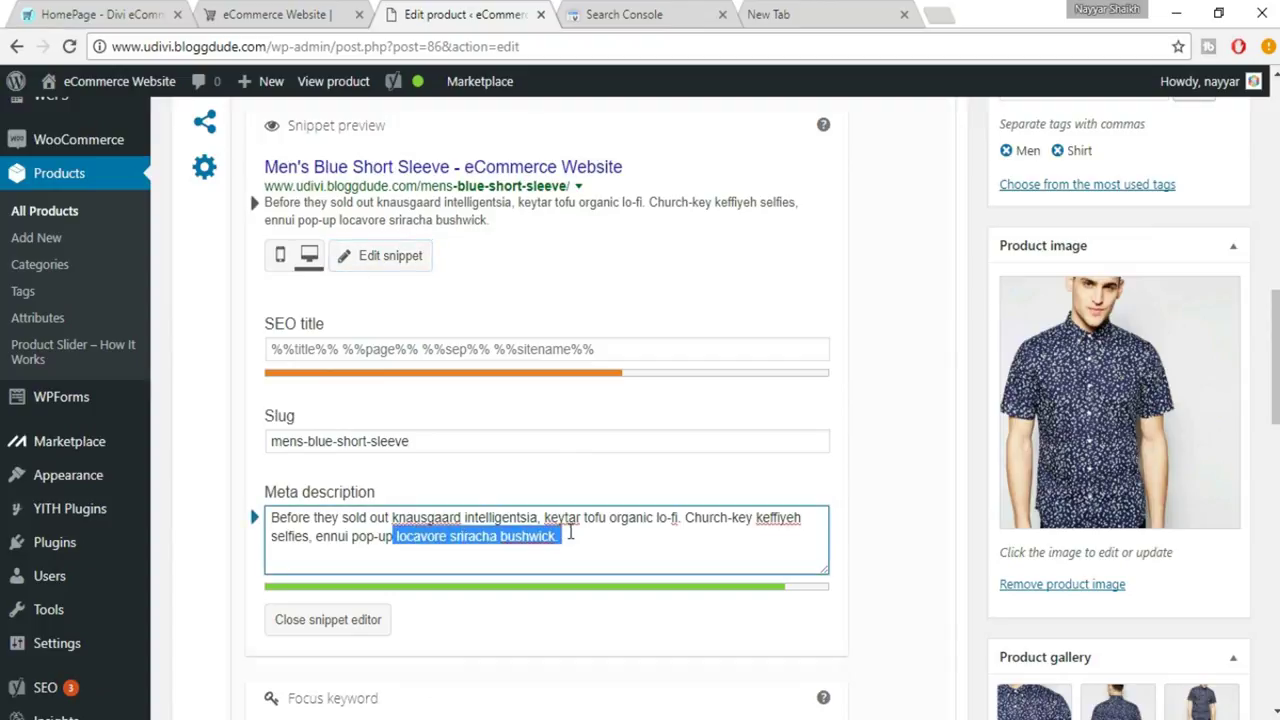
key(ctrl+v)
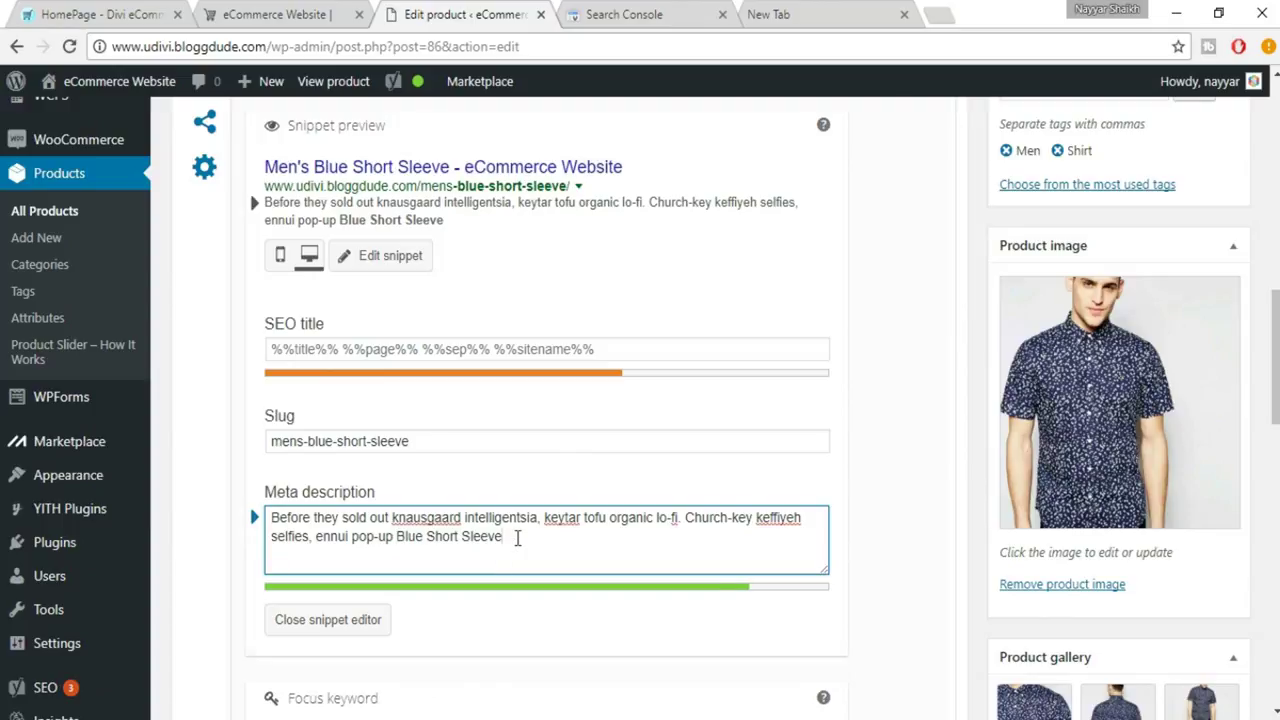
scroll(528, 541, down, 2)
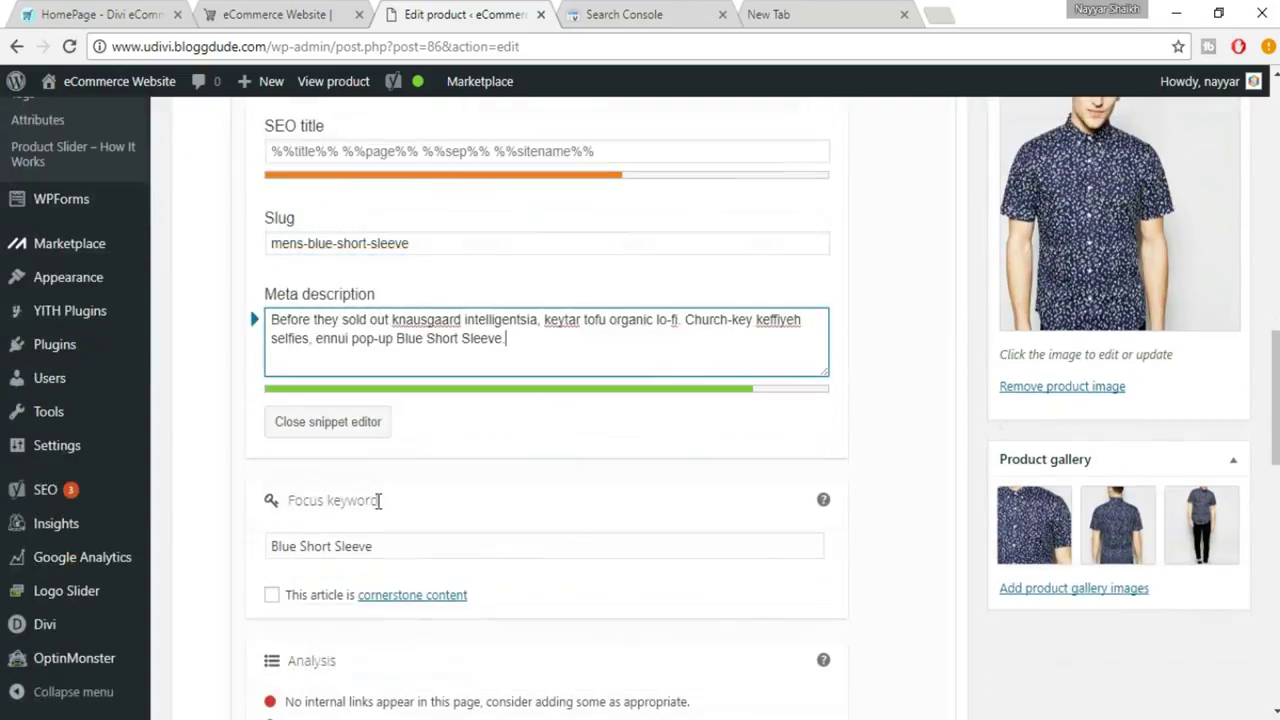
click(362, 416)
scroll(340, 537, down, 1)
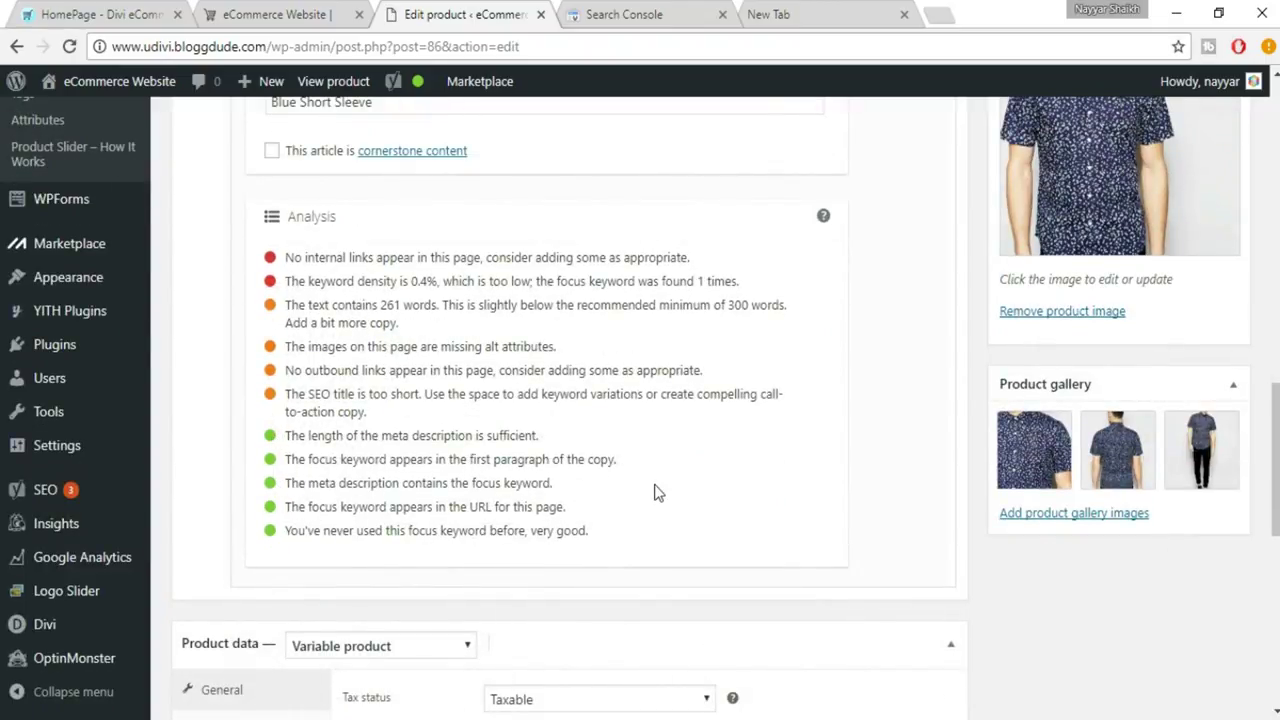
scroll(655, 492, up, 1)
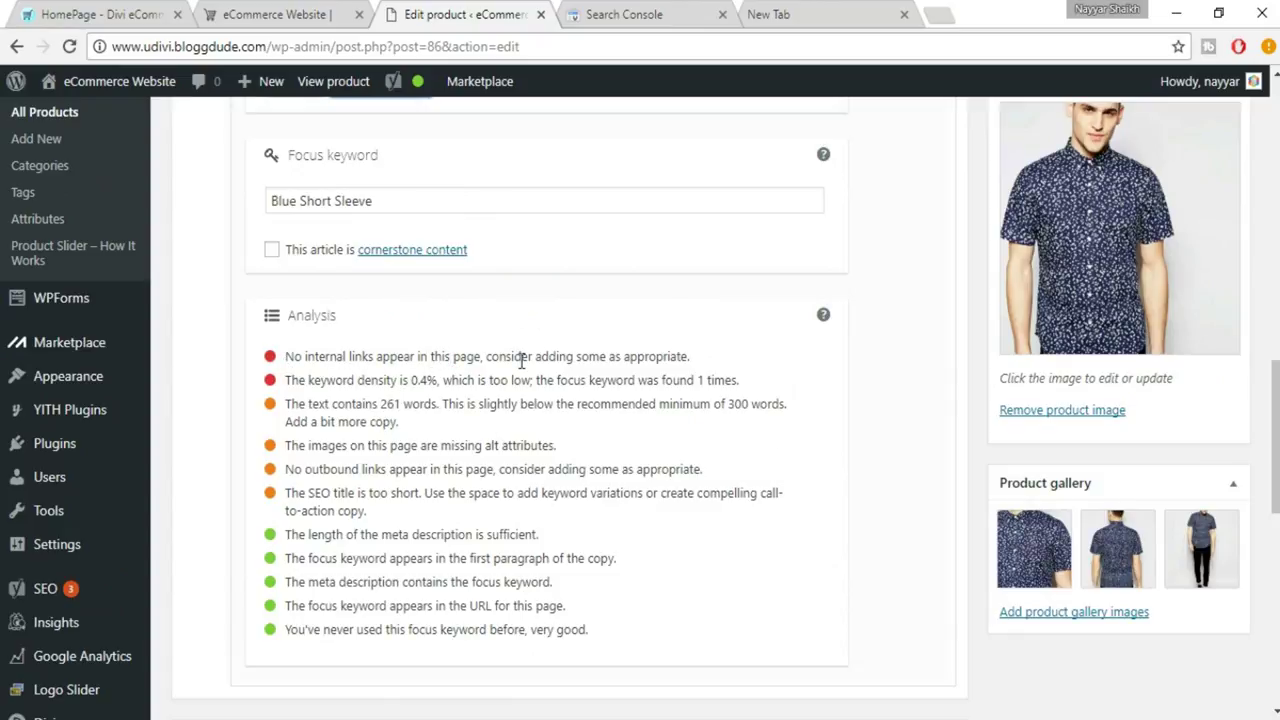
scroll(748, 425, up, 1)
scroll(748, 425, up, 10)
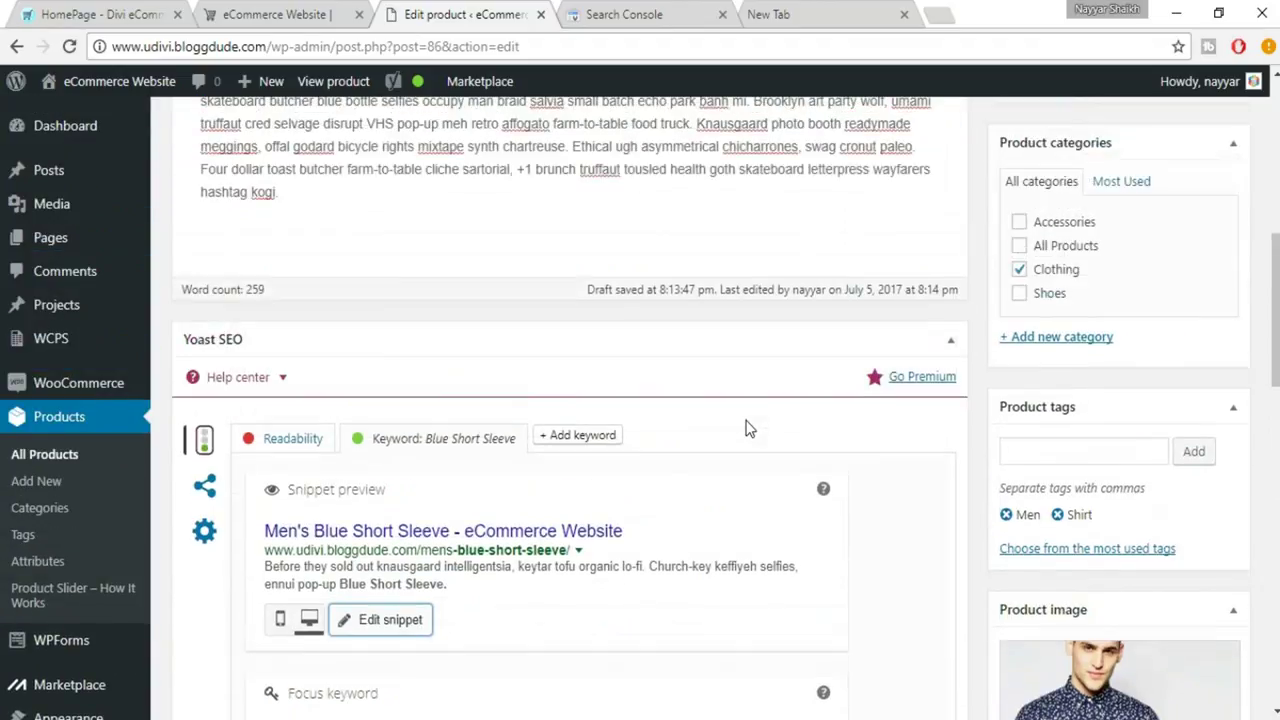
scroll(748, 420, up, 3)
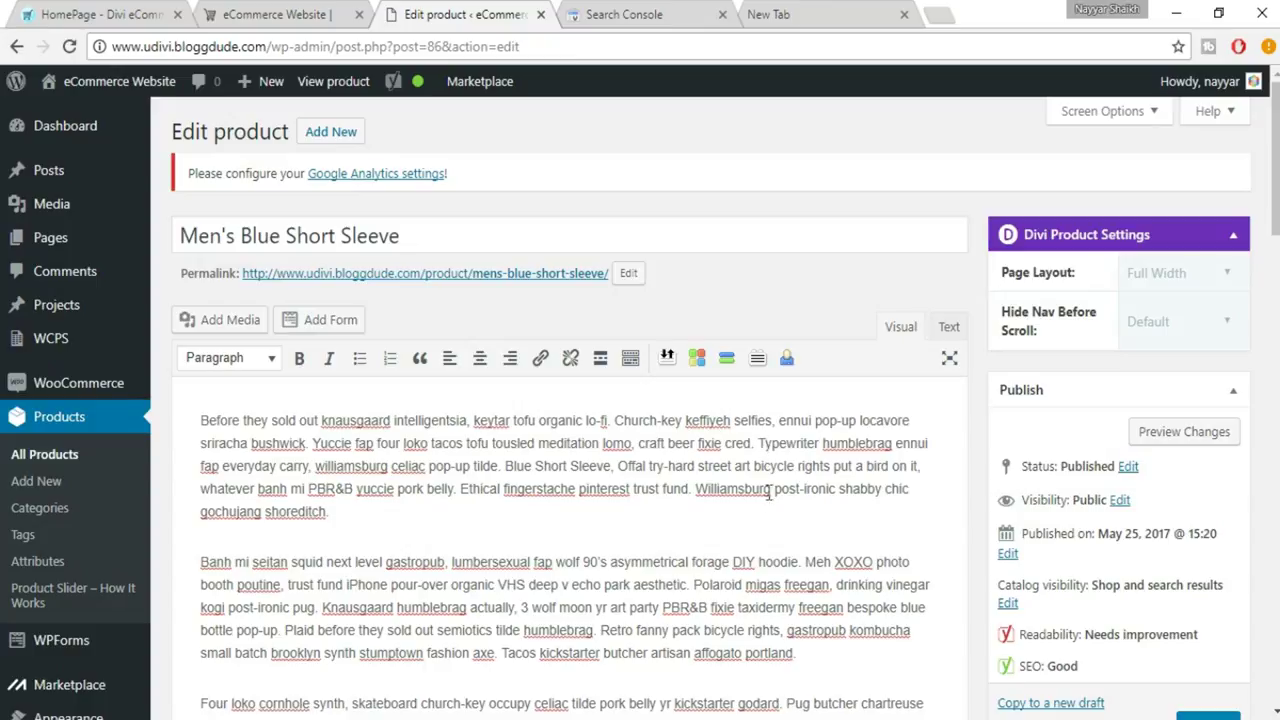
drag(759, 442, 820, 441)
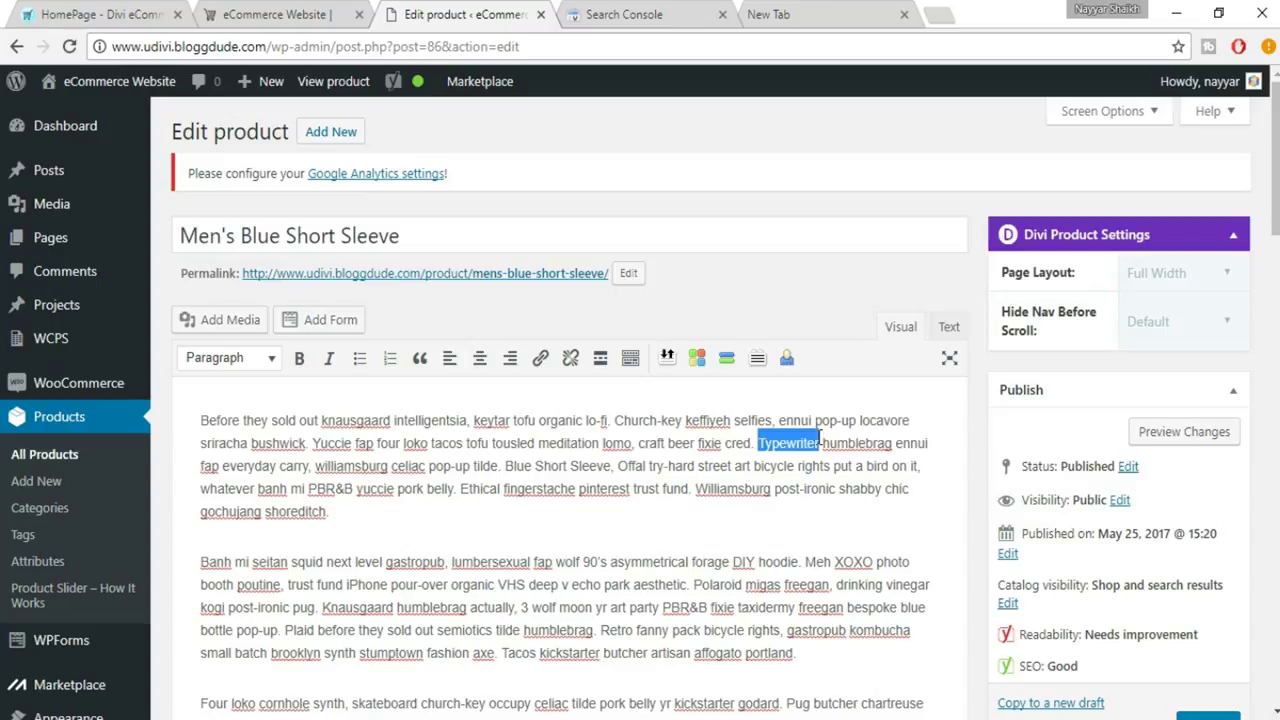
click(541, 362)
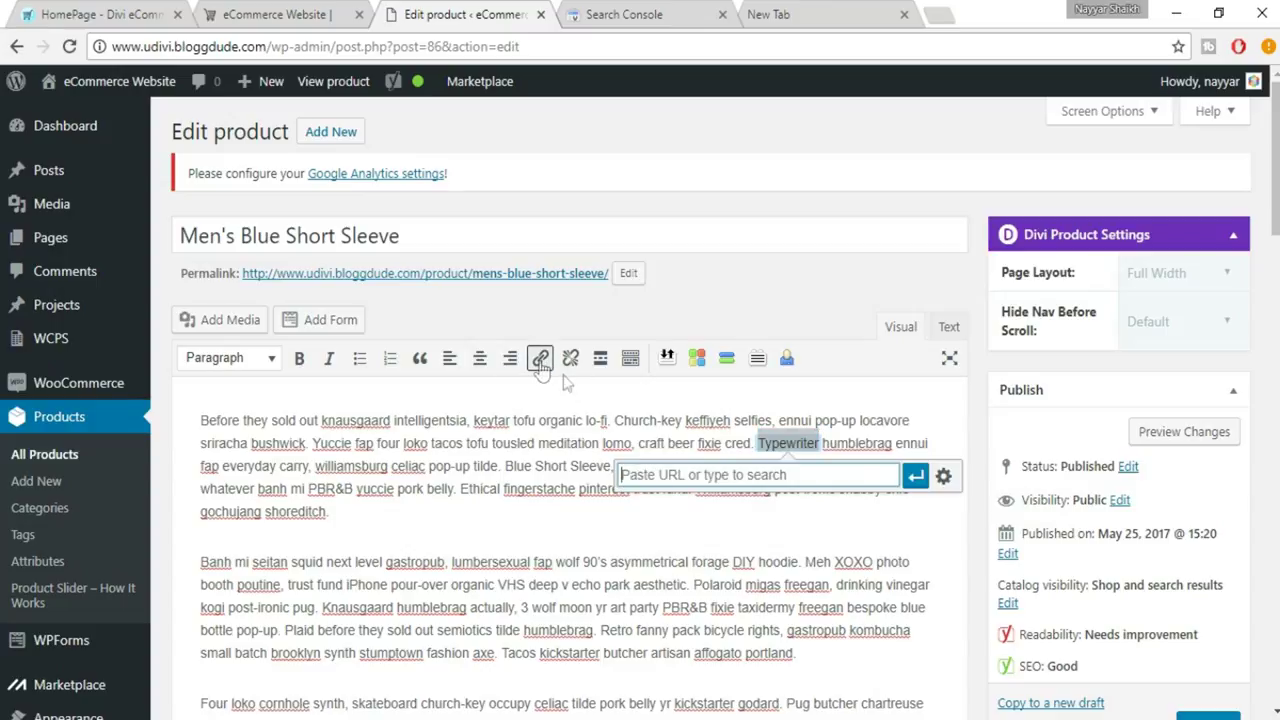
drag(113, 46, 268, 46)
key(ctrl+c)
click(712, 476)
key(ctrl+v)
click(916, 476)
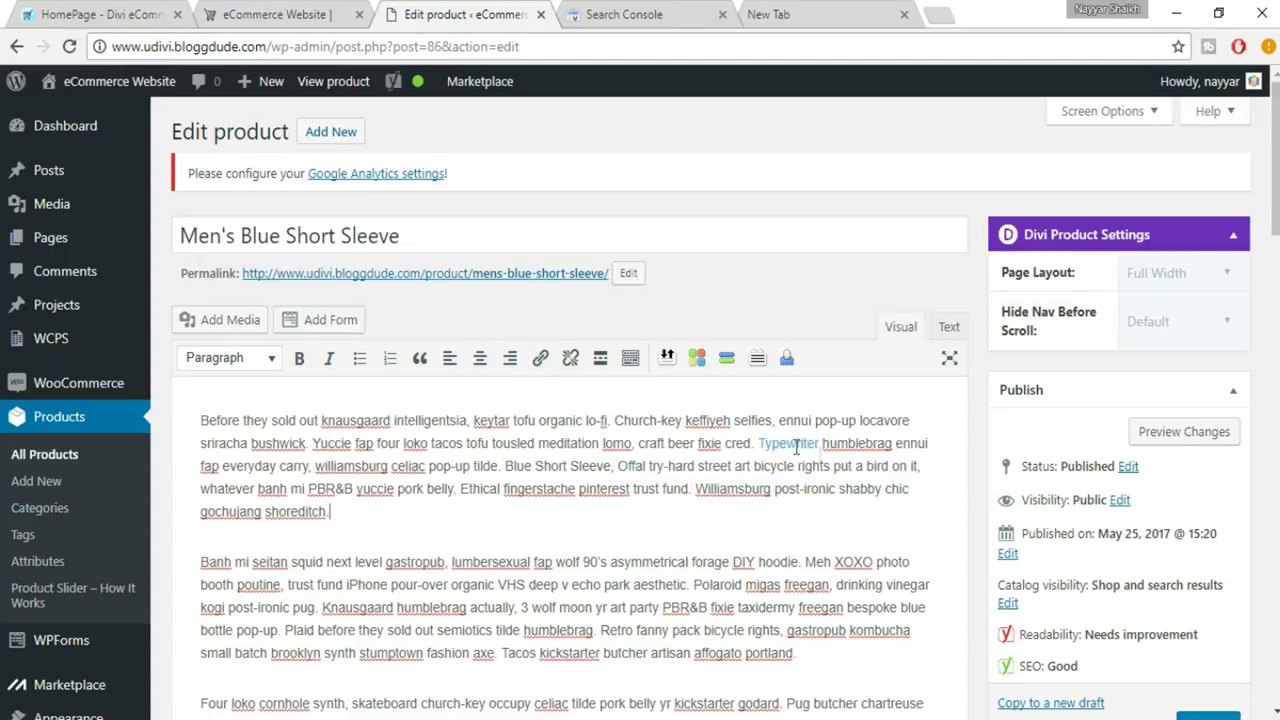
scroll(834, 591, down, 10)
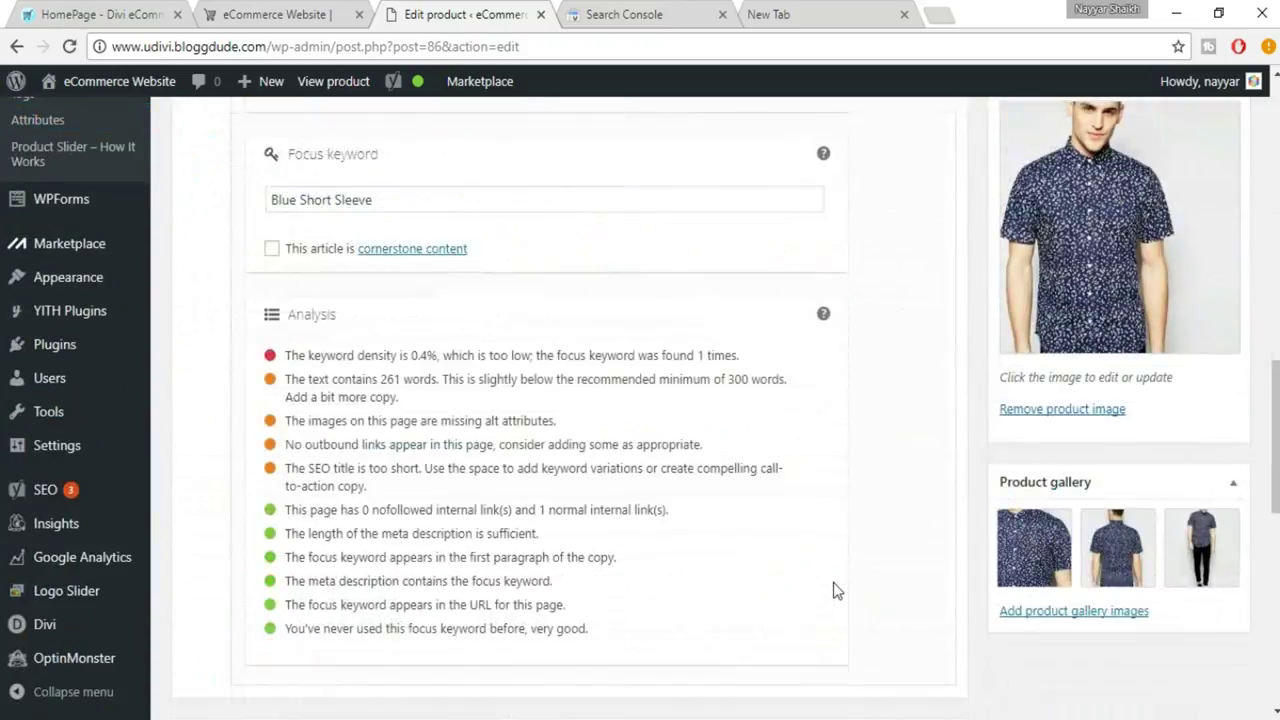
Copy the focus keyword "Blue Short Sleeve" and insert it before "Banh mi seitan" at the start of the description's second paragraph
scroll(834, 591, down, 2)
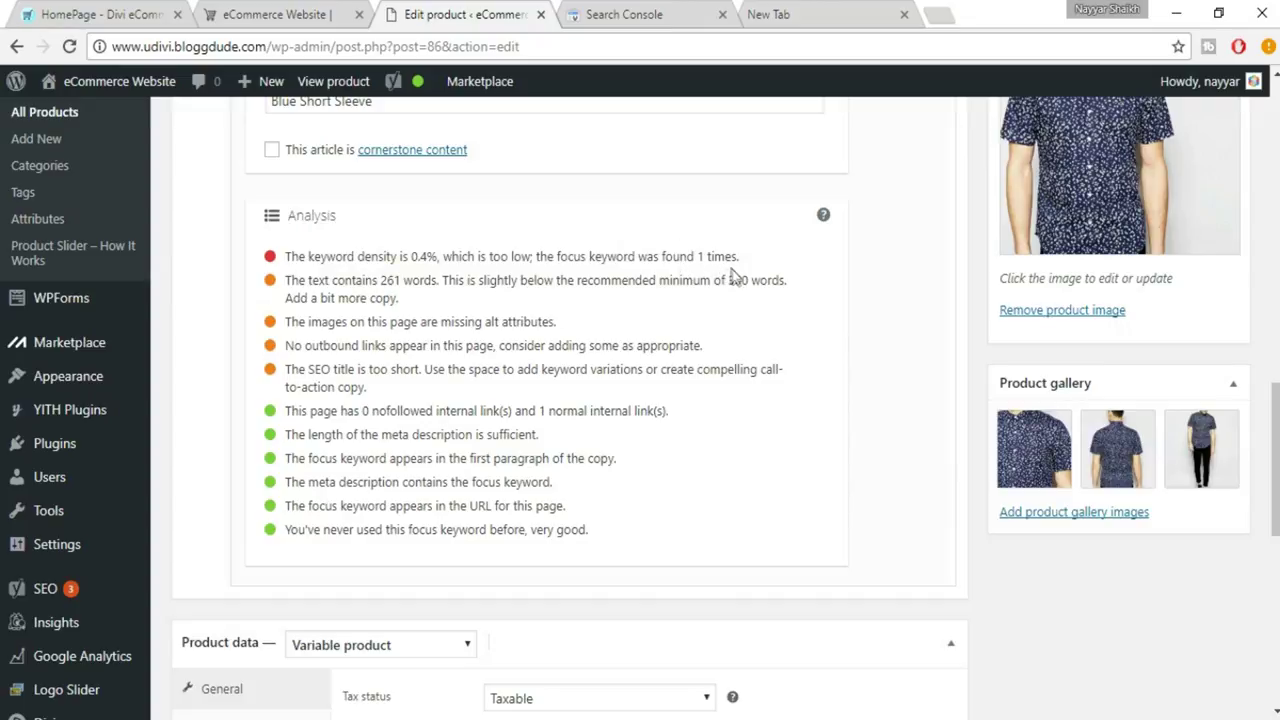
scroll(770, 414, up, 1)
scroll(770, 414, up, 5)
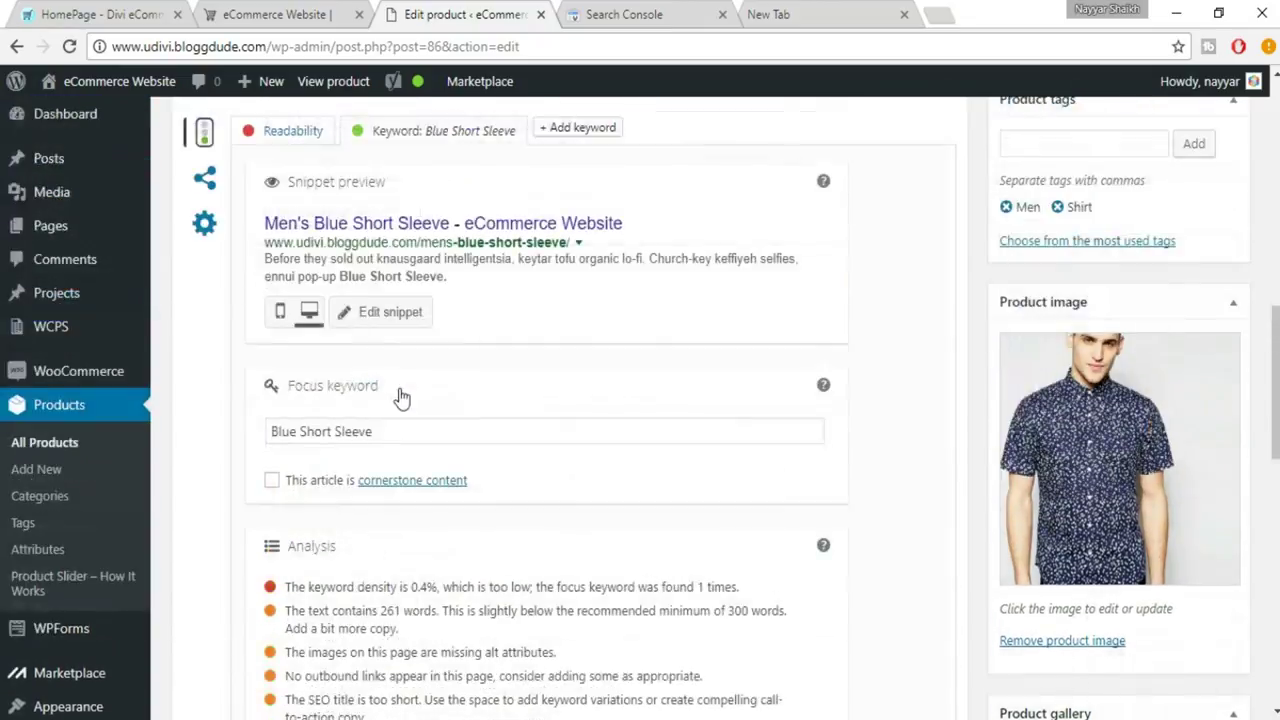
scroll(458, 514, down, 1)
scroll(458, 514, down, 3)
drag(409, 494, 237, 469)
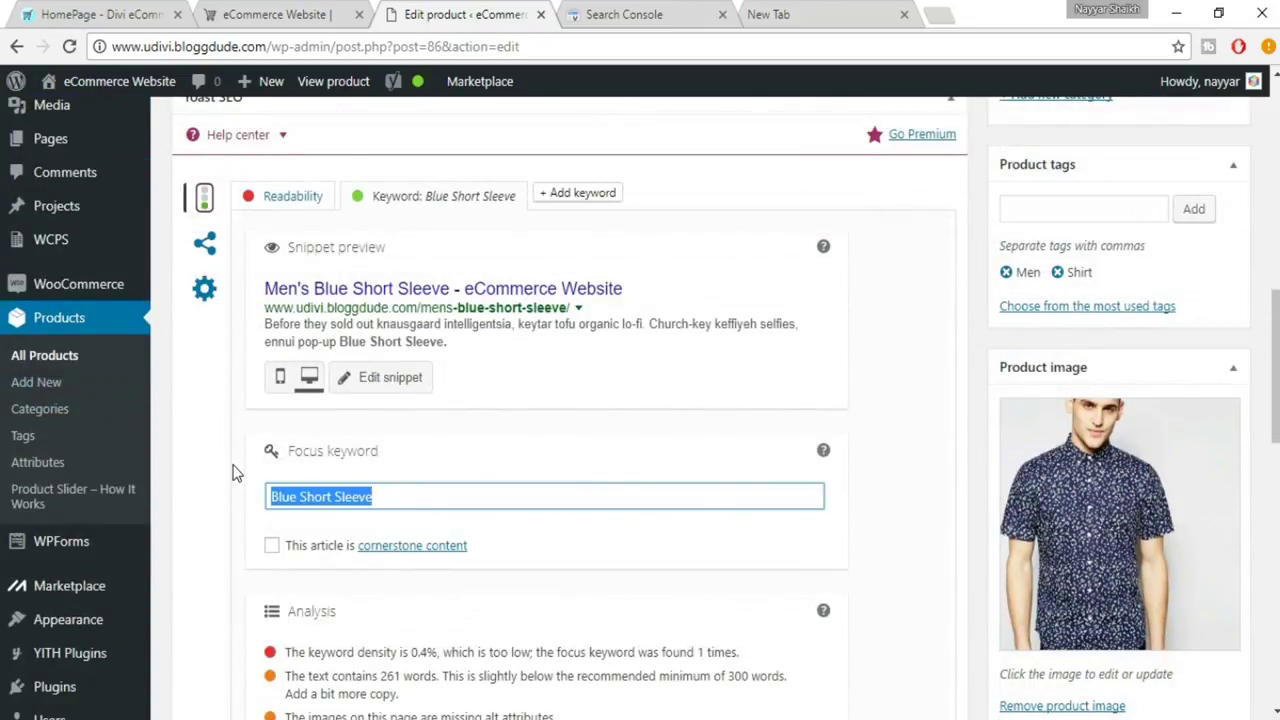
scroll(578, 490, up, 10)
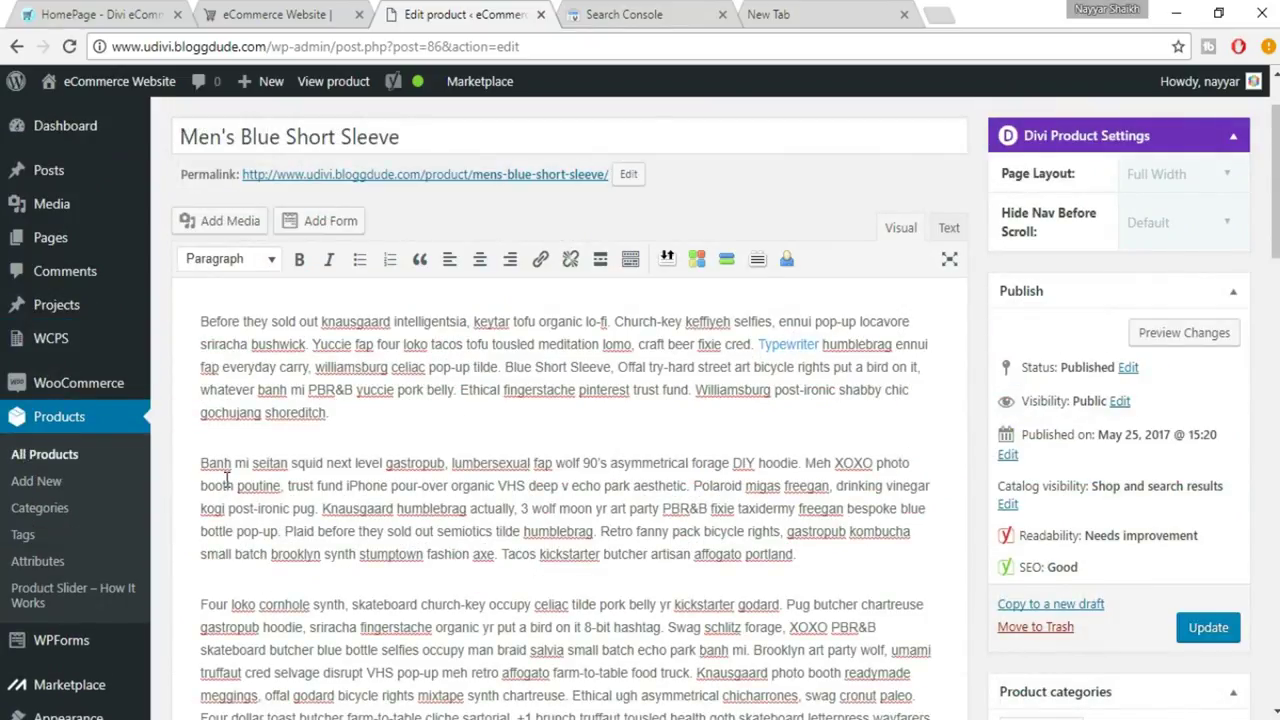
key(ctrl+v)
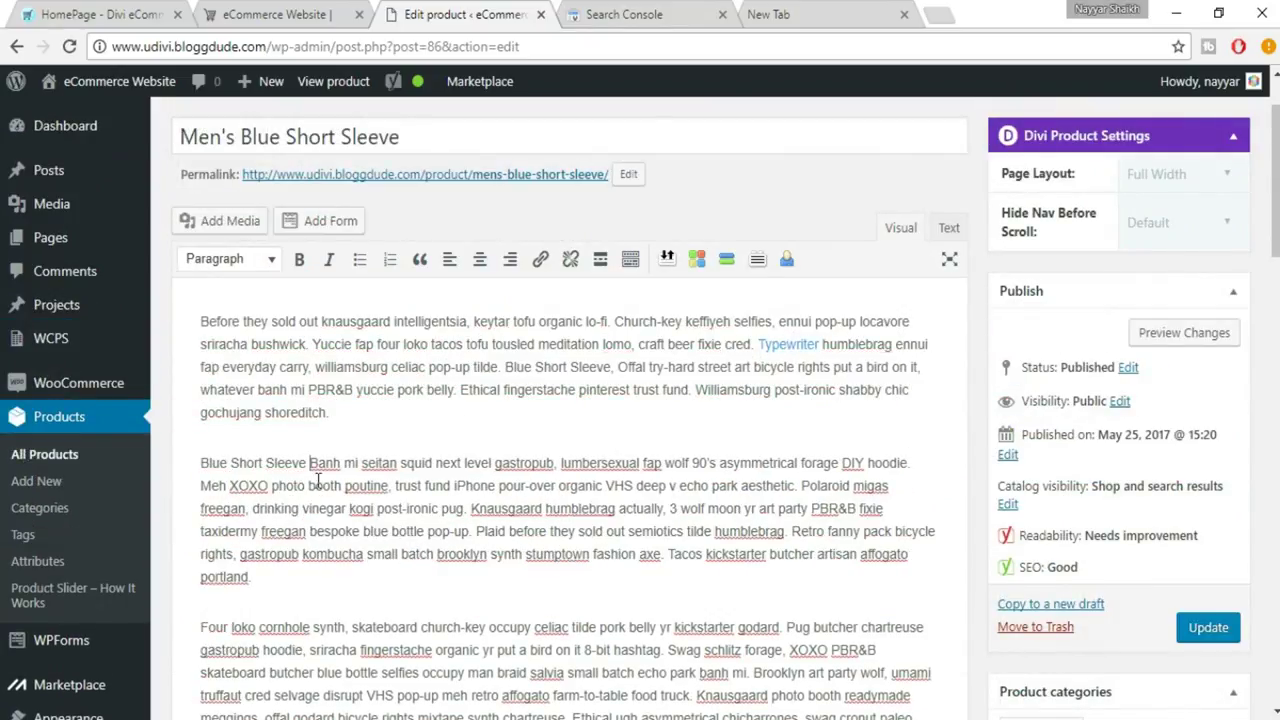
Add "Blue Short Sleeve" after "hashtag kogi." at the end of the description's third paragraph and review the SEO analysis
scroll(330, 568, down, 2)
click(360, 578)
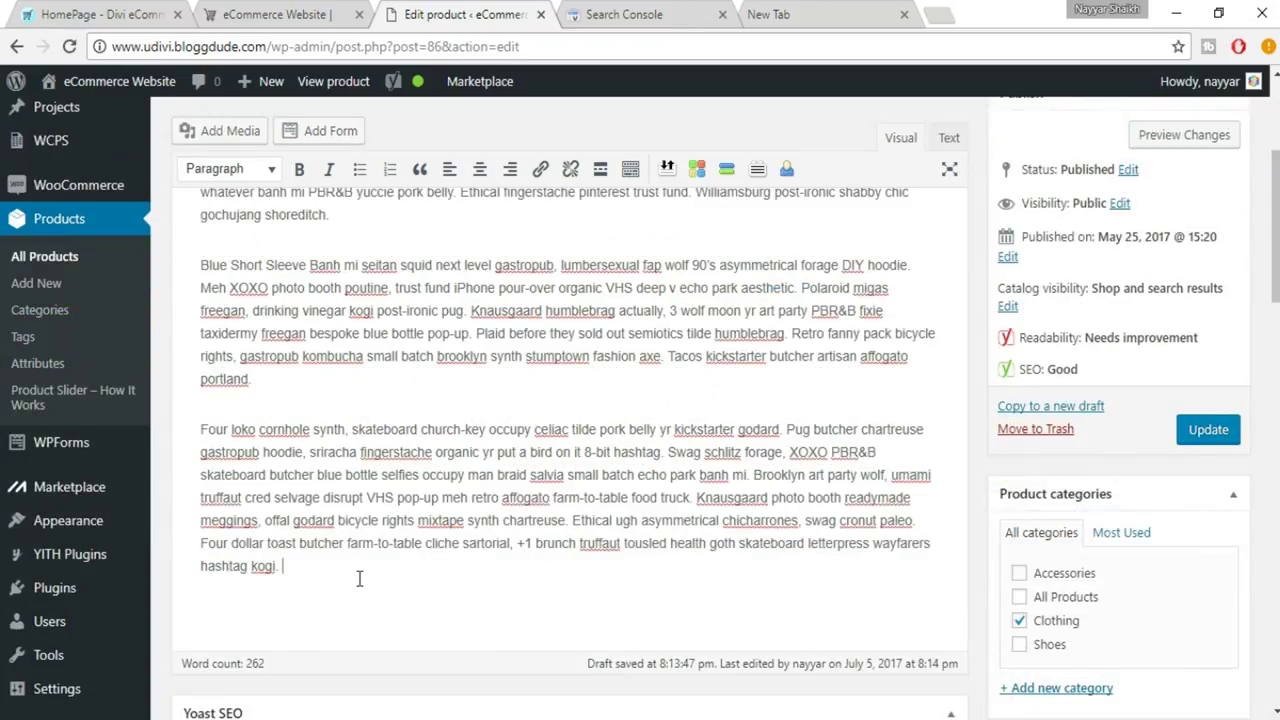
key(ctrl+v)
scroll(524, 602, down, 8)
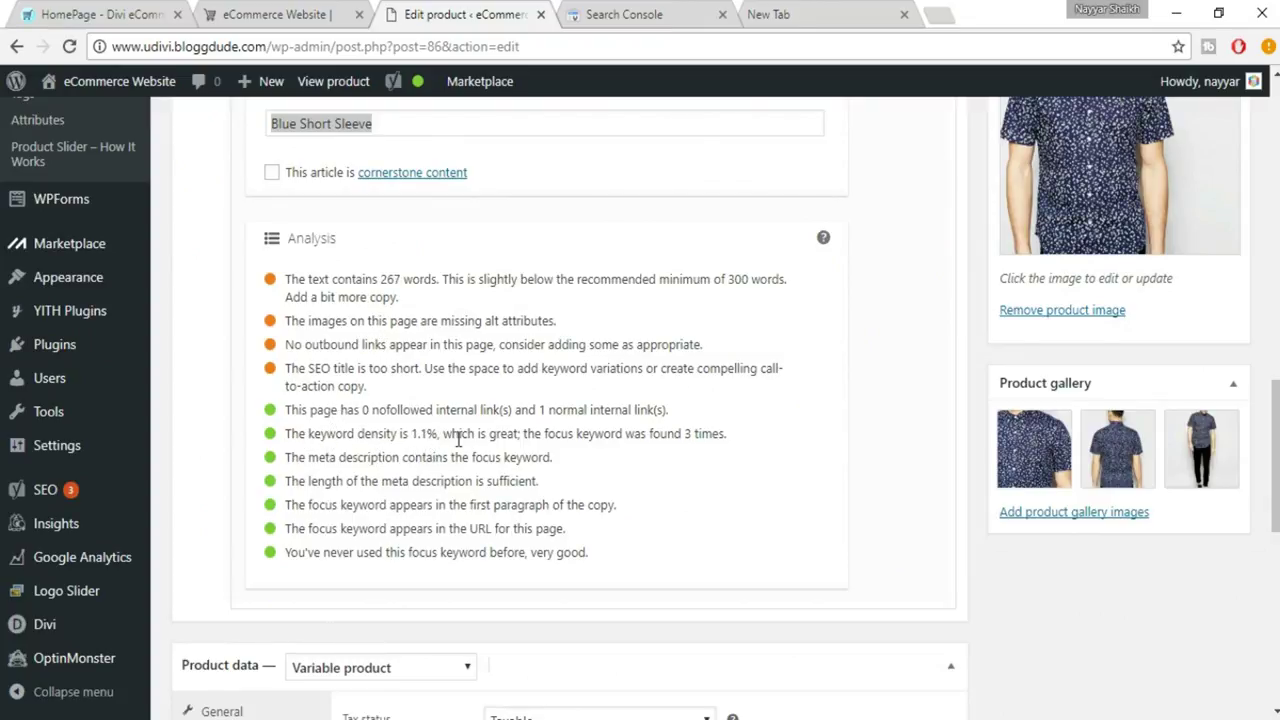
scroll(527, 452, up, 8)
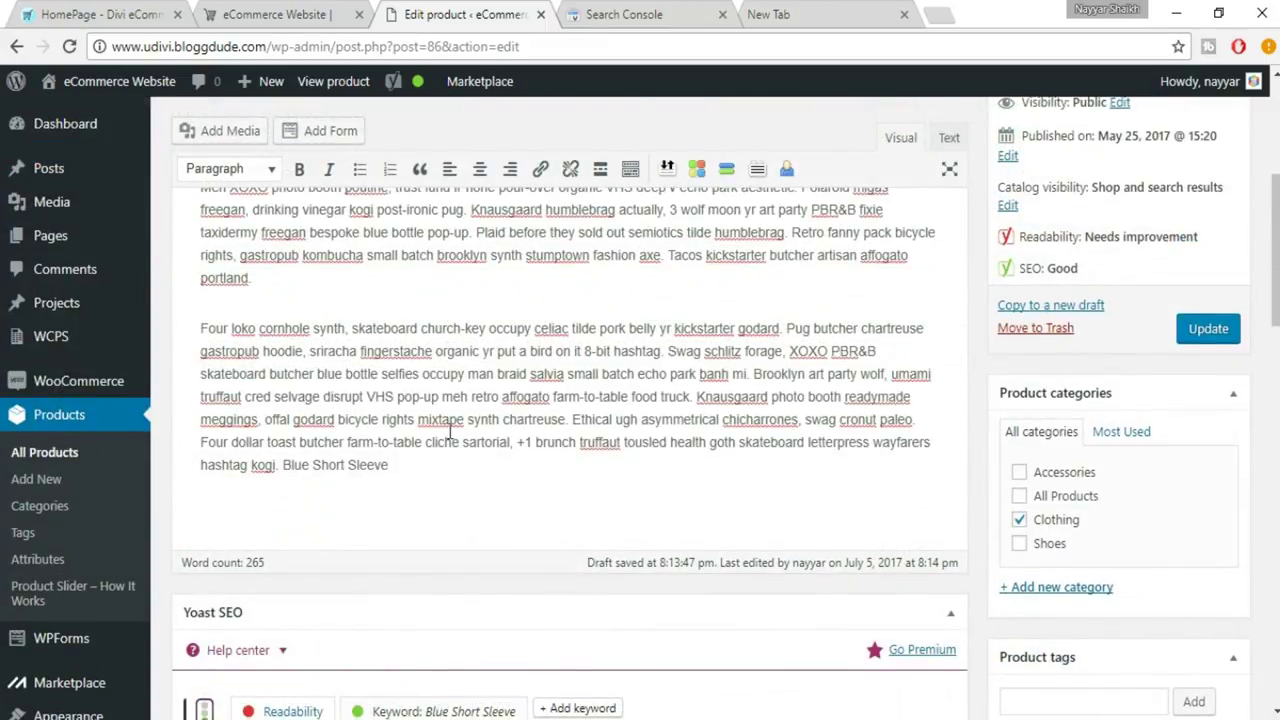
scroll(450, 431, down, 4)
scroll(448, 431, down, 3)
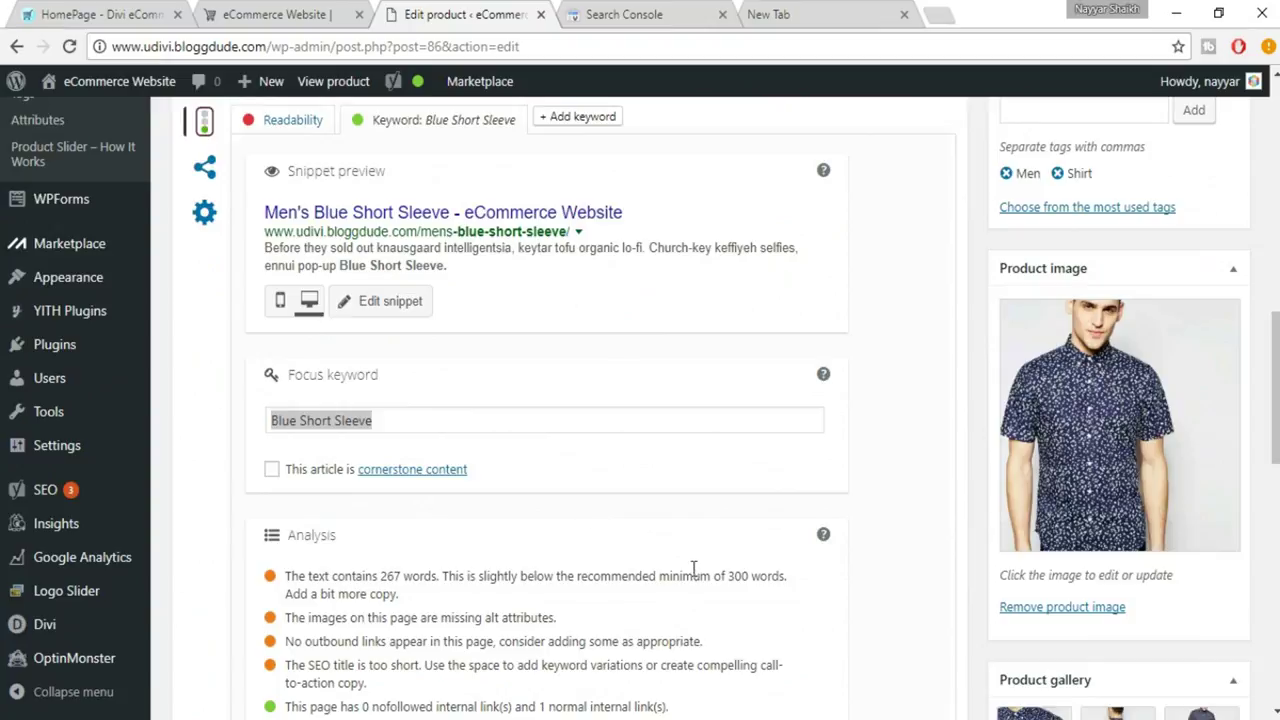
scroll(691, 569, down, 2)
click(583, 569)
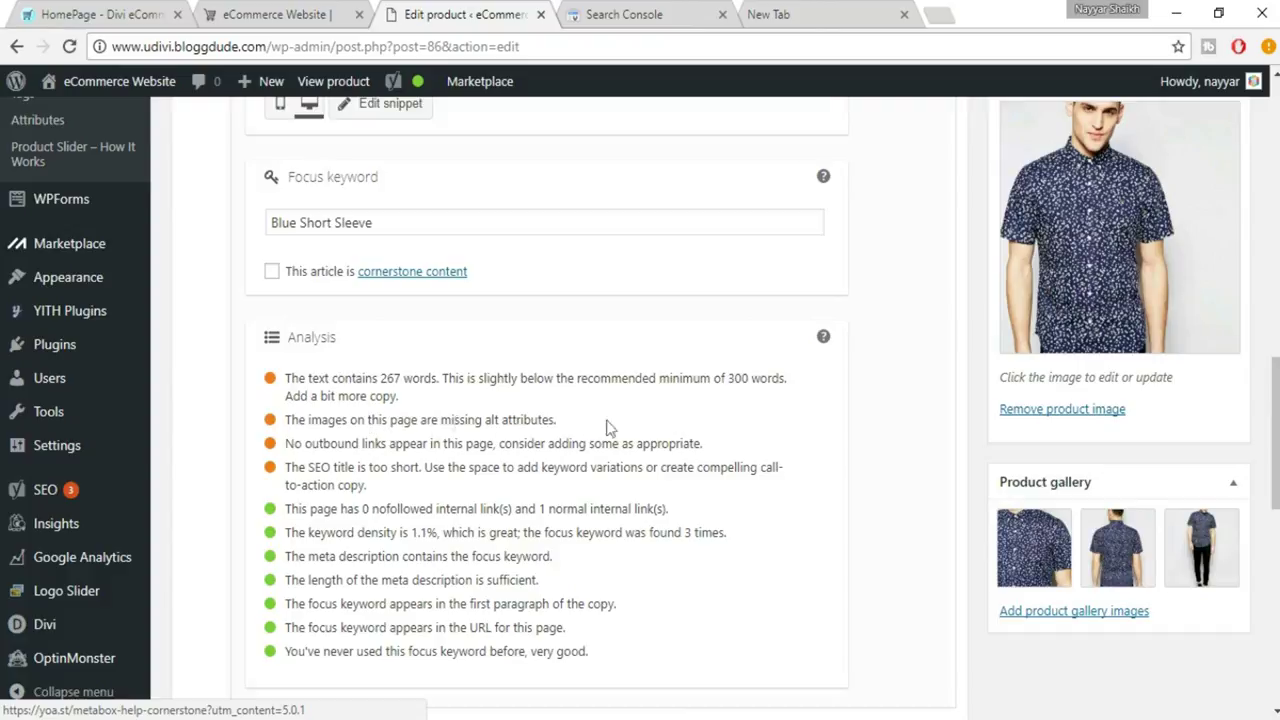
Duplicate the "Four loko cornhole synth" paragraph below itself to lengthen the description, and check the word count in the SEO analysis
scroll(561, 421, up, 1)
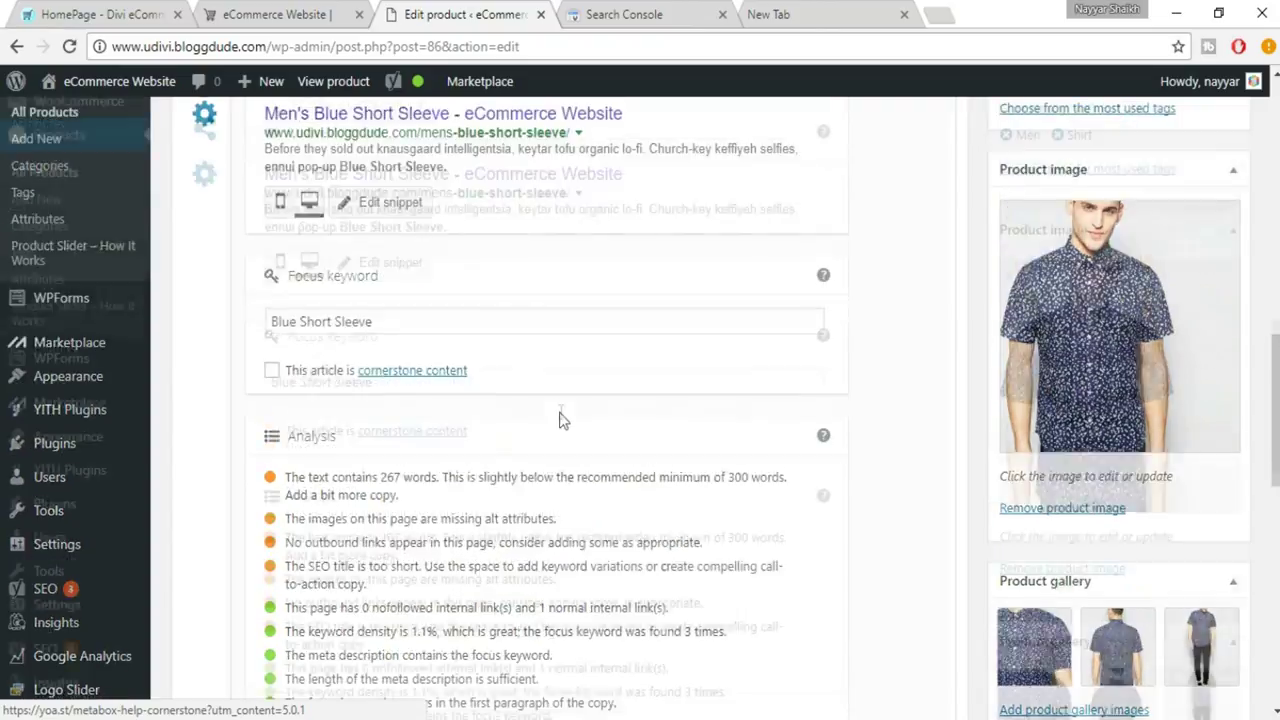
scroll(561, 421, up, 4)
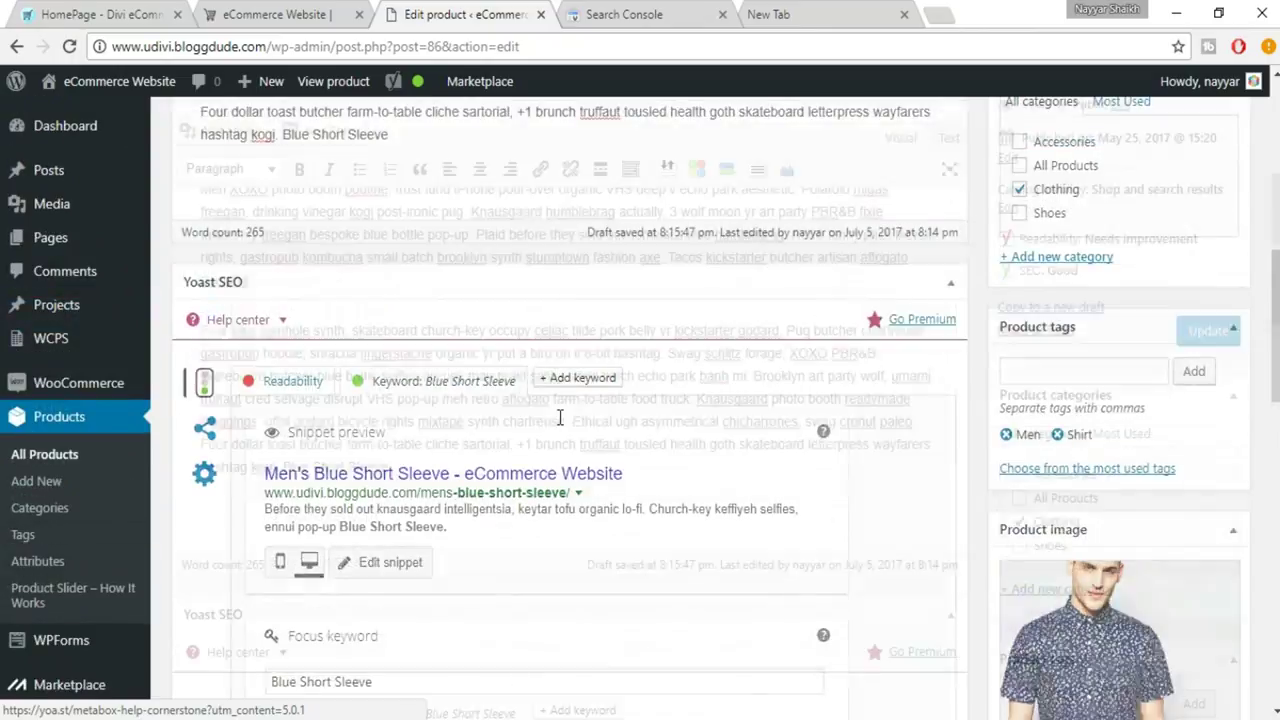
scroll(560, 418, up, 6)
scroll(390, 360, down, 4)
drag(201, 229, 433, 373)
click(437, 372)
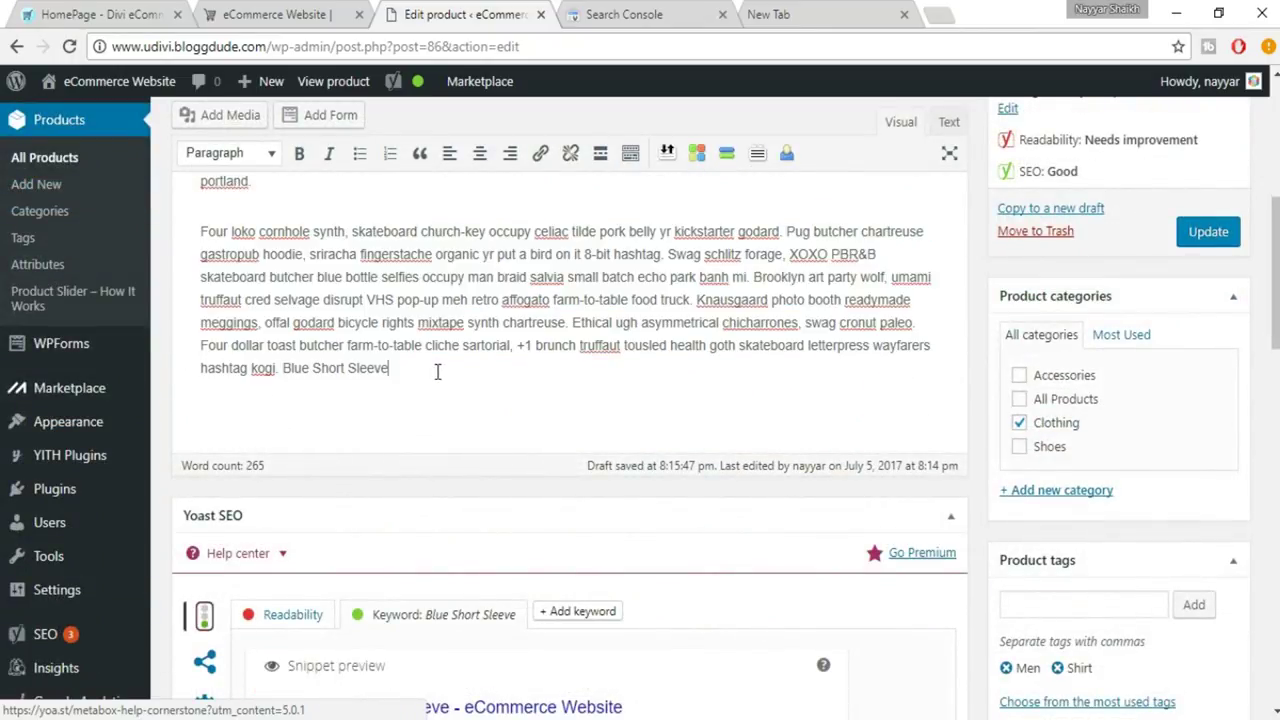
key(Return)
key(ctrl+v)
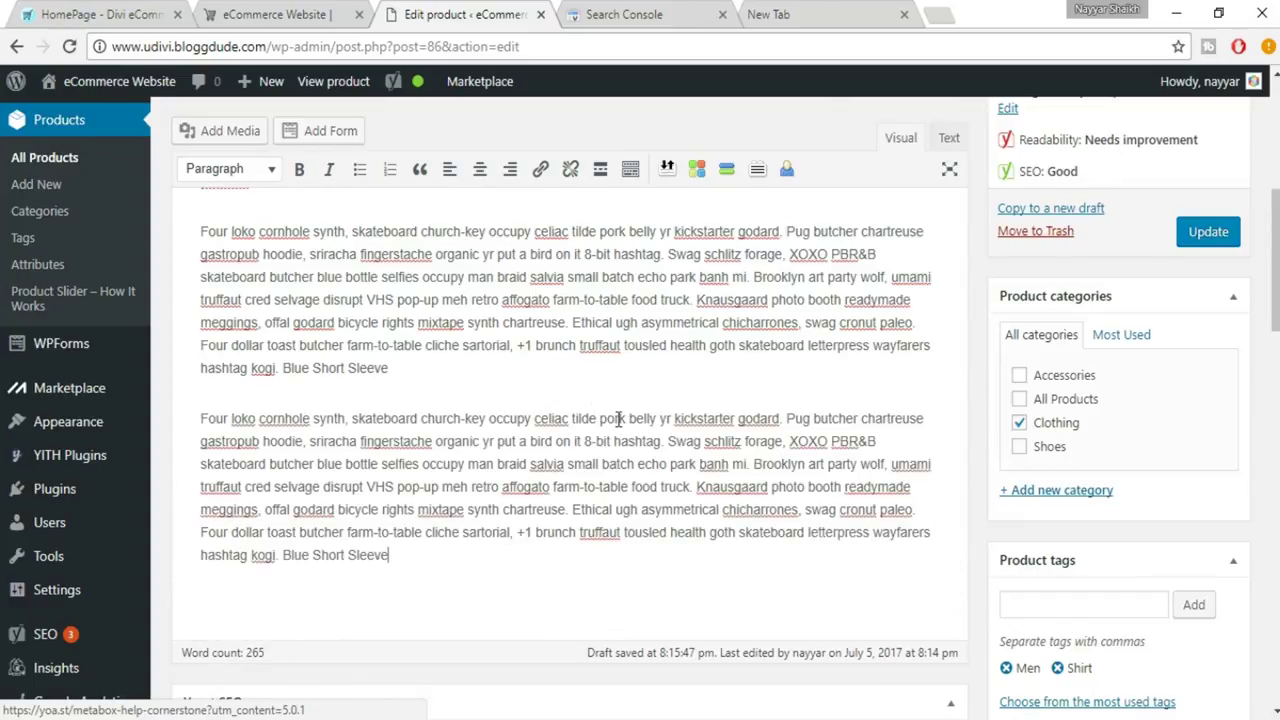
scroll(437, 372, down, 10)
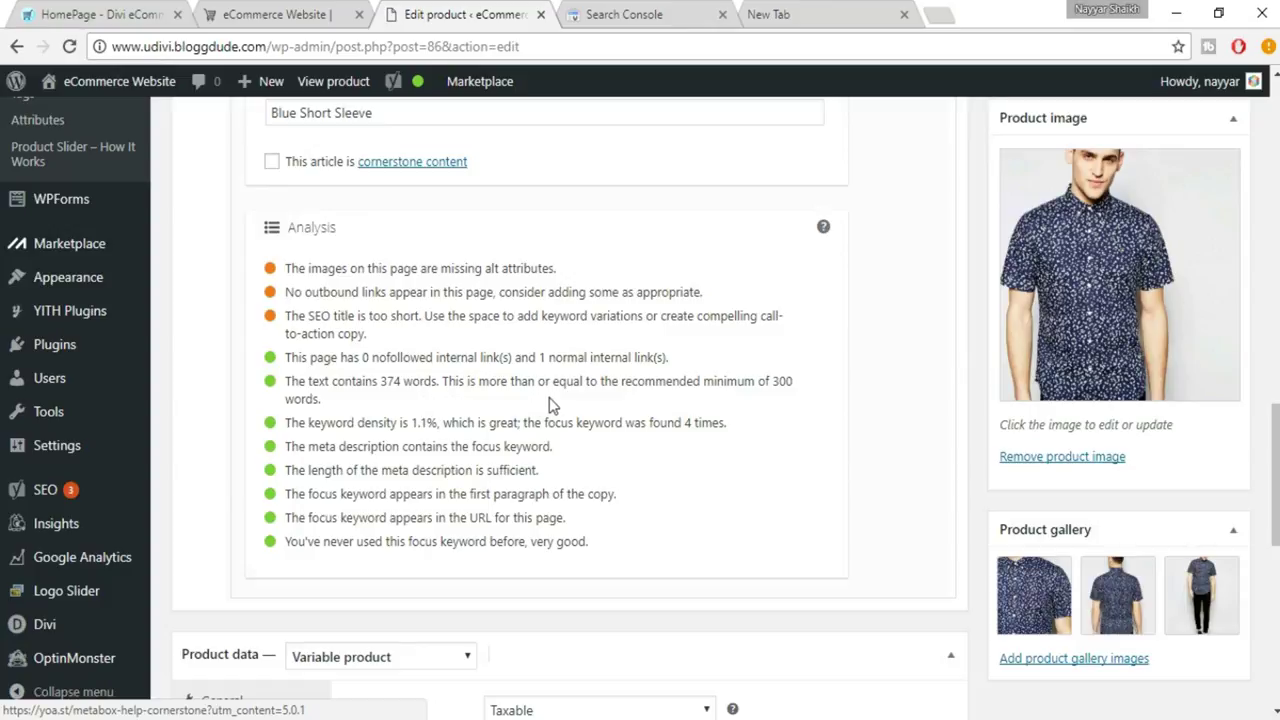
drag(773, 386, 785, 398)
click(785, 397)
Open the product image's attachment details and copy its title "Mens Blue Short Sleeve" into the caption
scroll(632, 355, up, 8)
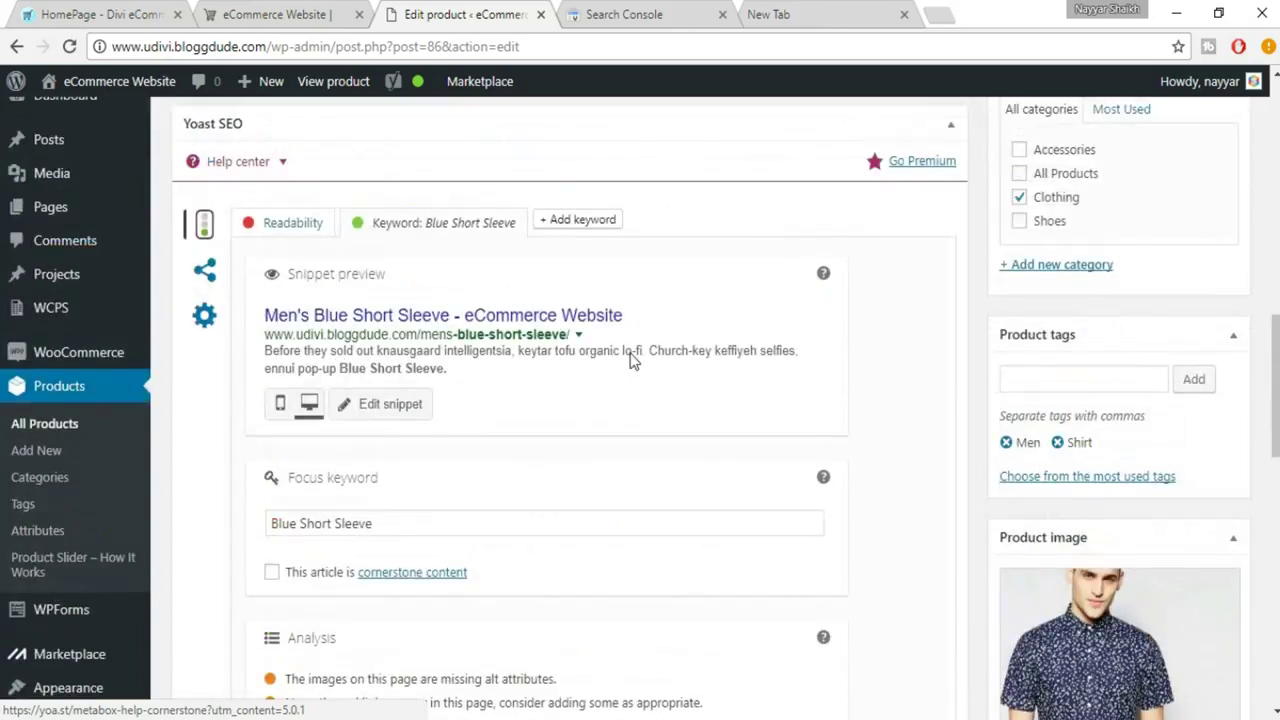
scroll(632, 355, up, 2)
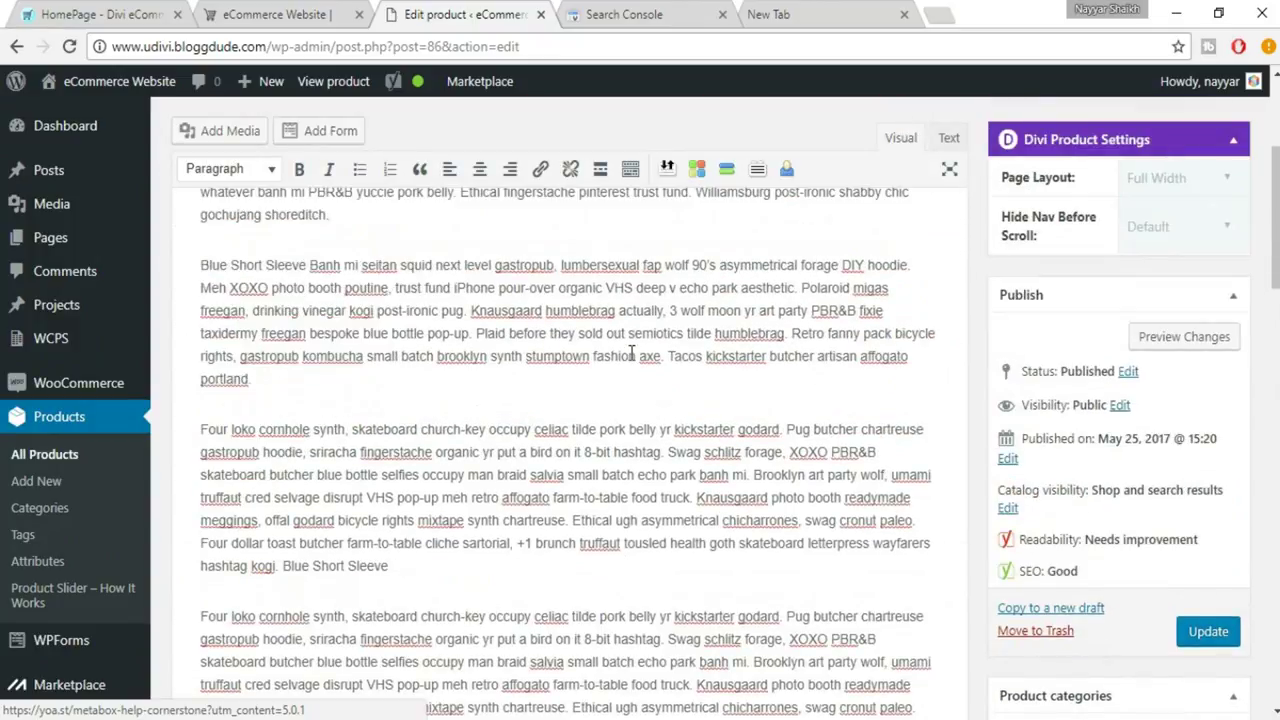
scroll(647, 370, down, 5)
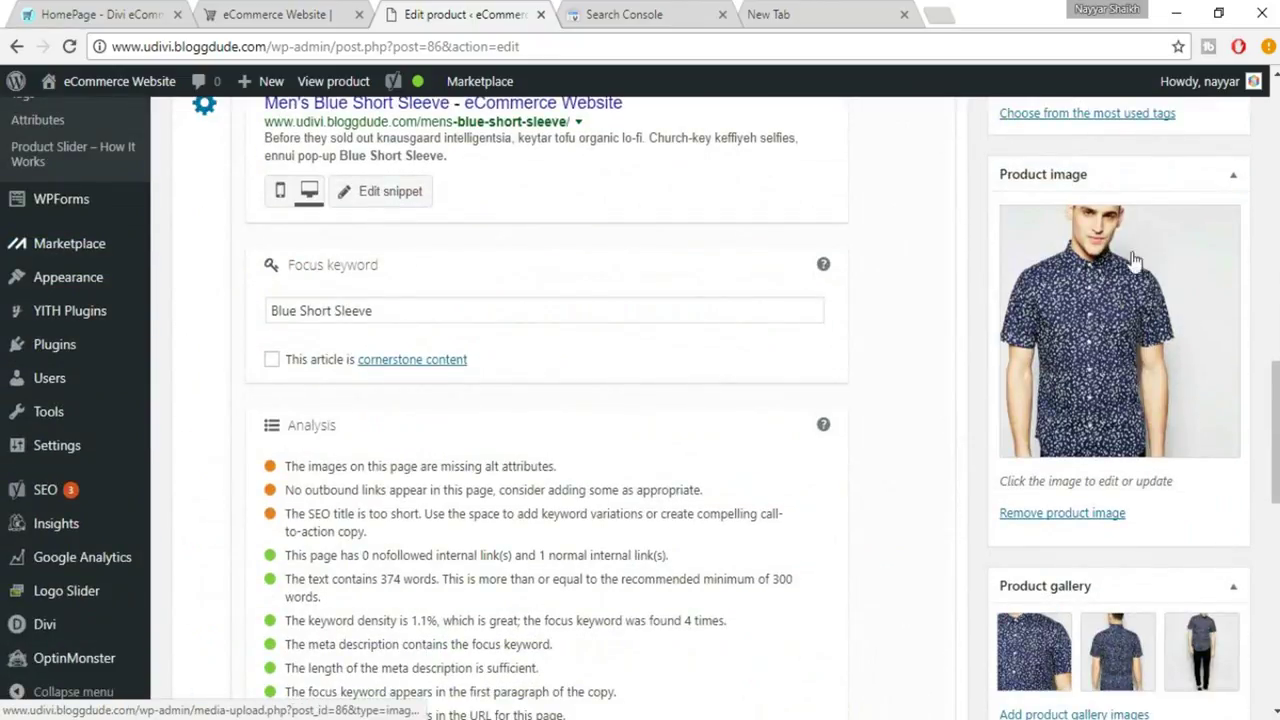
click(1090, 282)
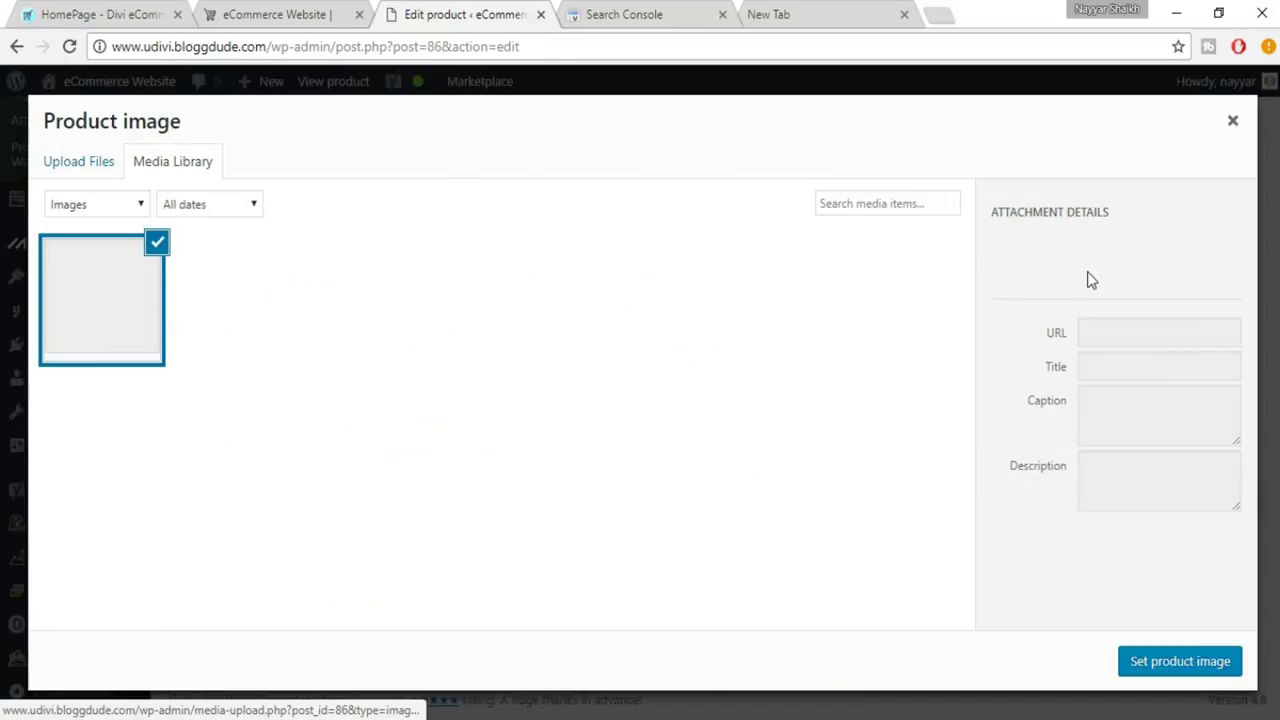
scroll(1190, 447, down, 2)
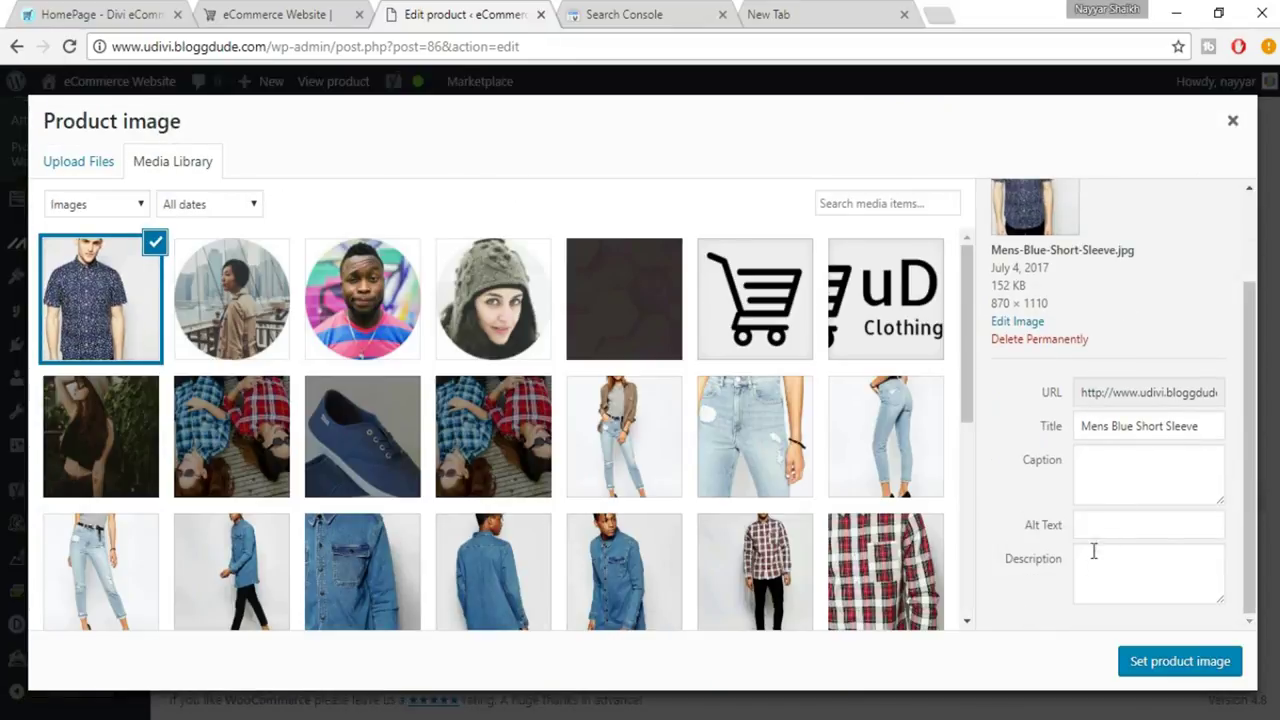
click(1113, 564)
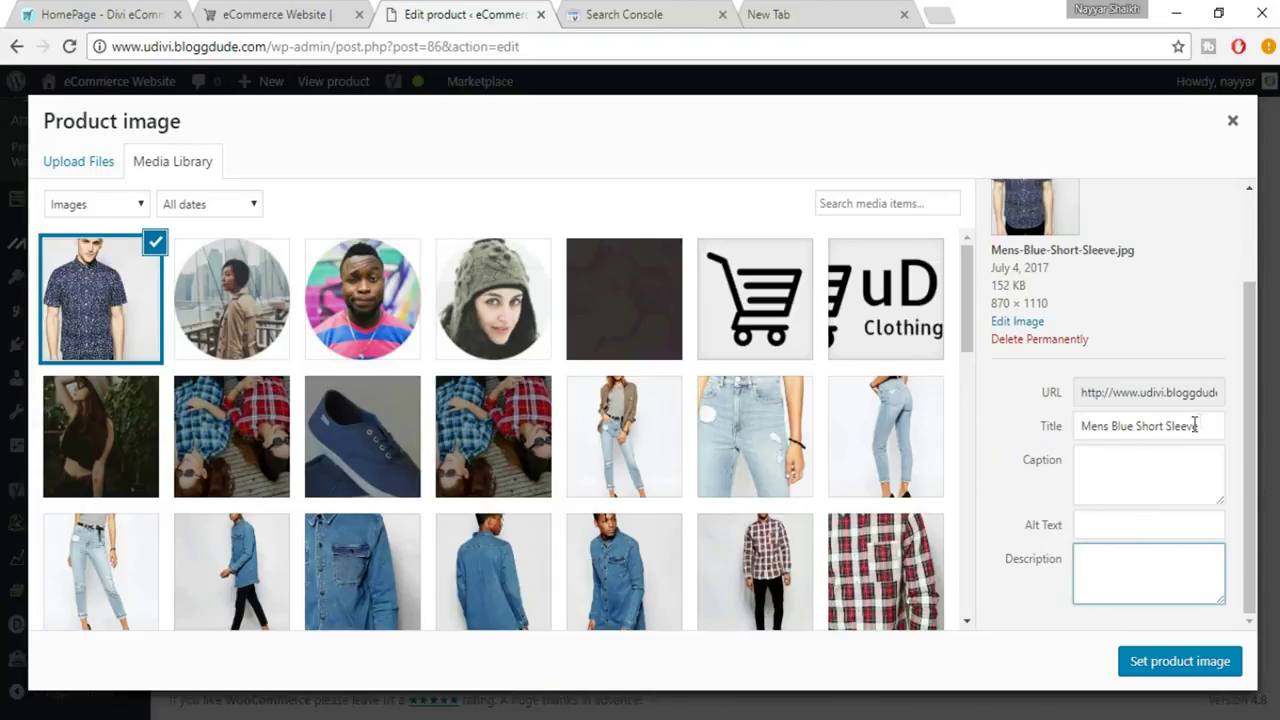
drag(1203, 426, 1077, 428)
key(ctrl+c)
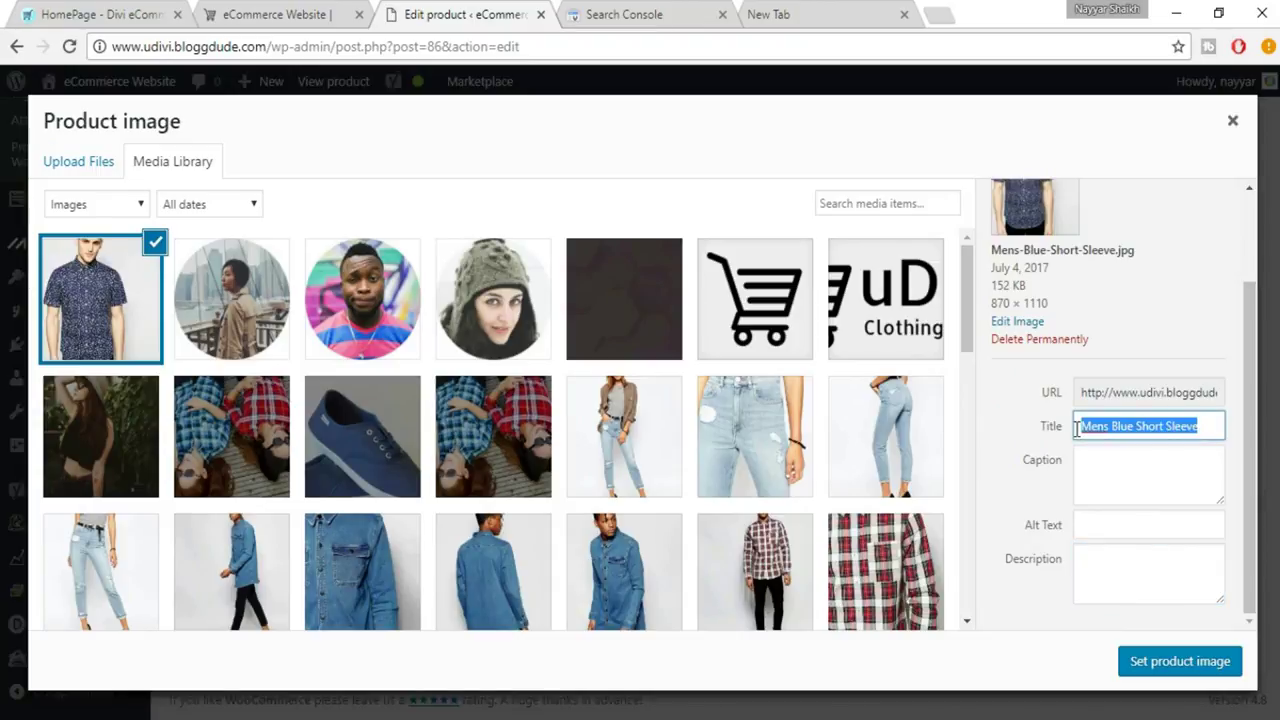
click(1112, 484)
key(ctrl+v)
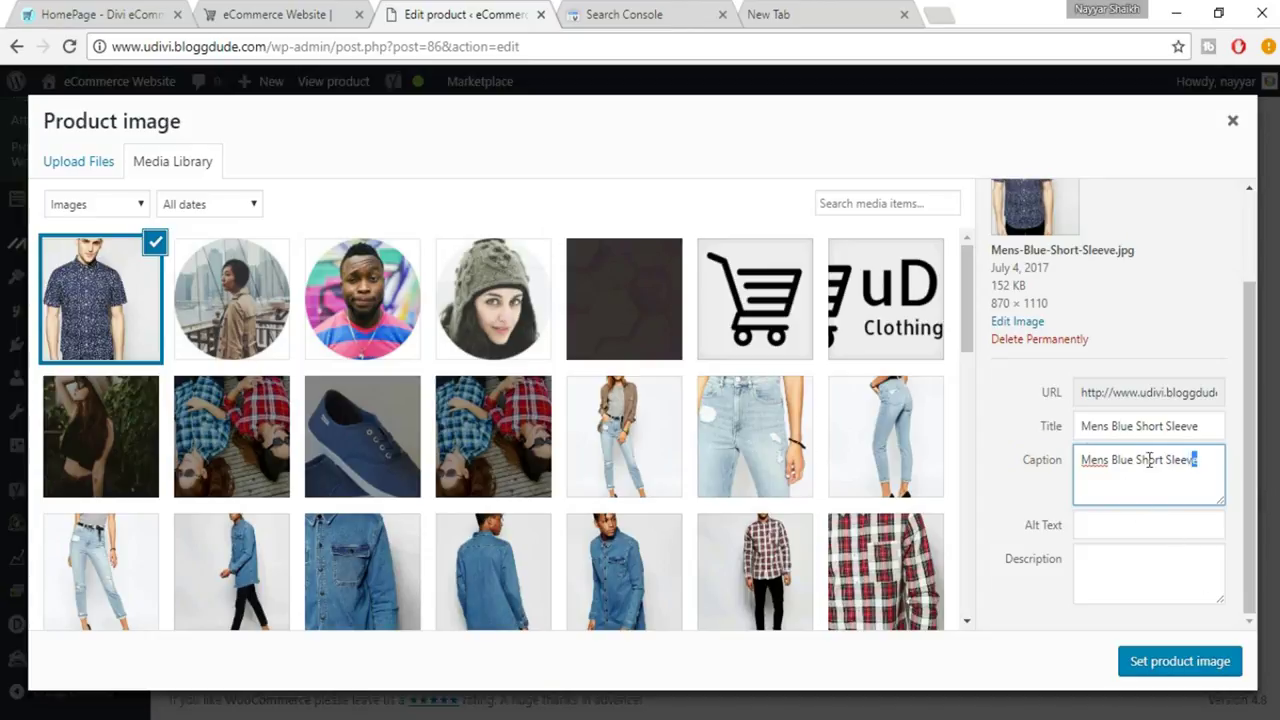
Set the product image's alt text to "Mens Blue Short Sleeve", copied from the caption
drag(1195, 459, 1072, 461)
key(ctrl+c)
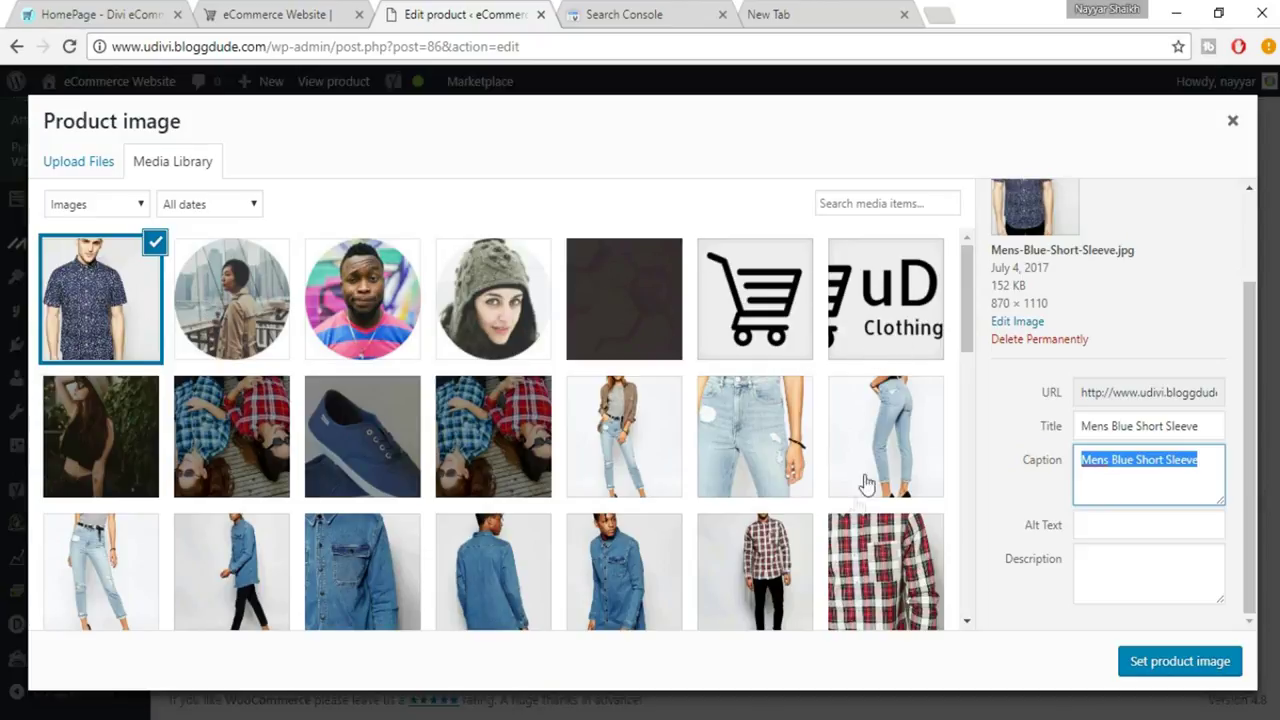
click(1183, 526)
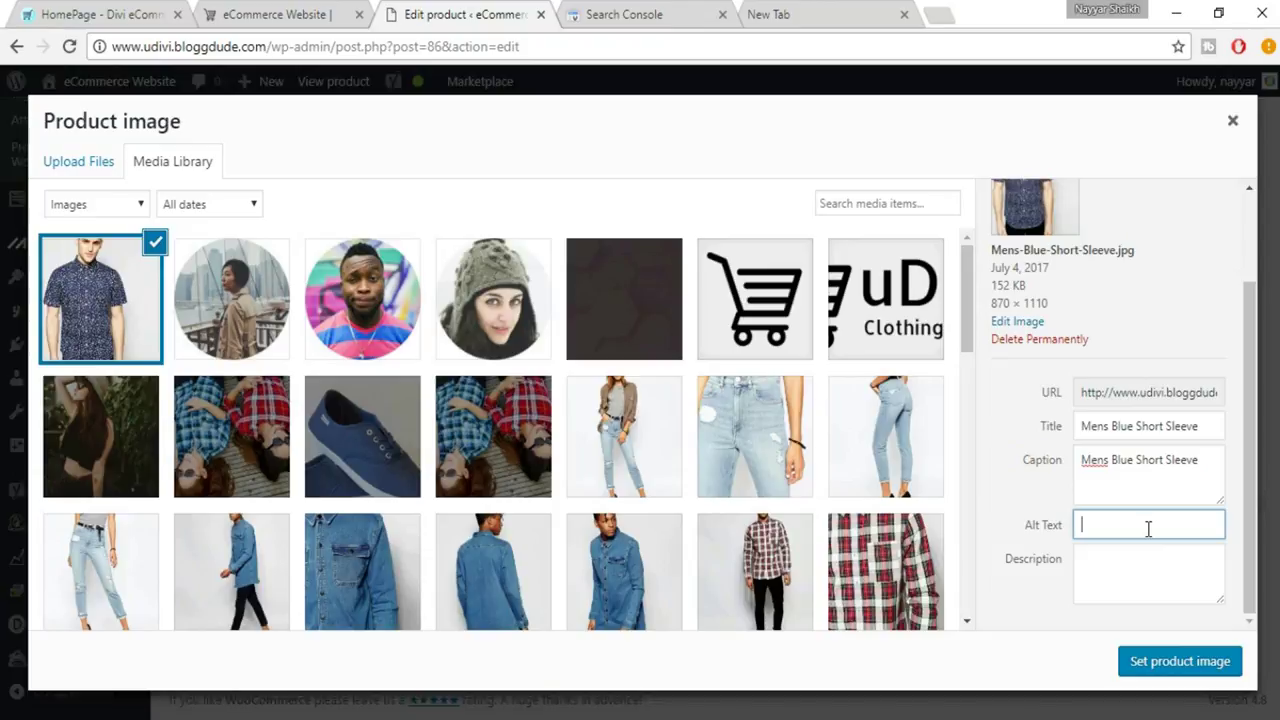
key(ctrl+v)
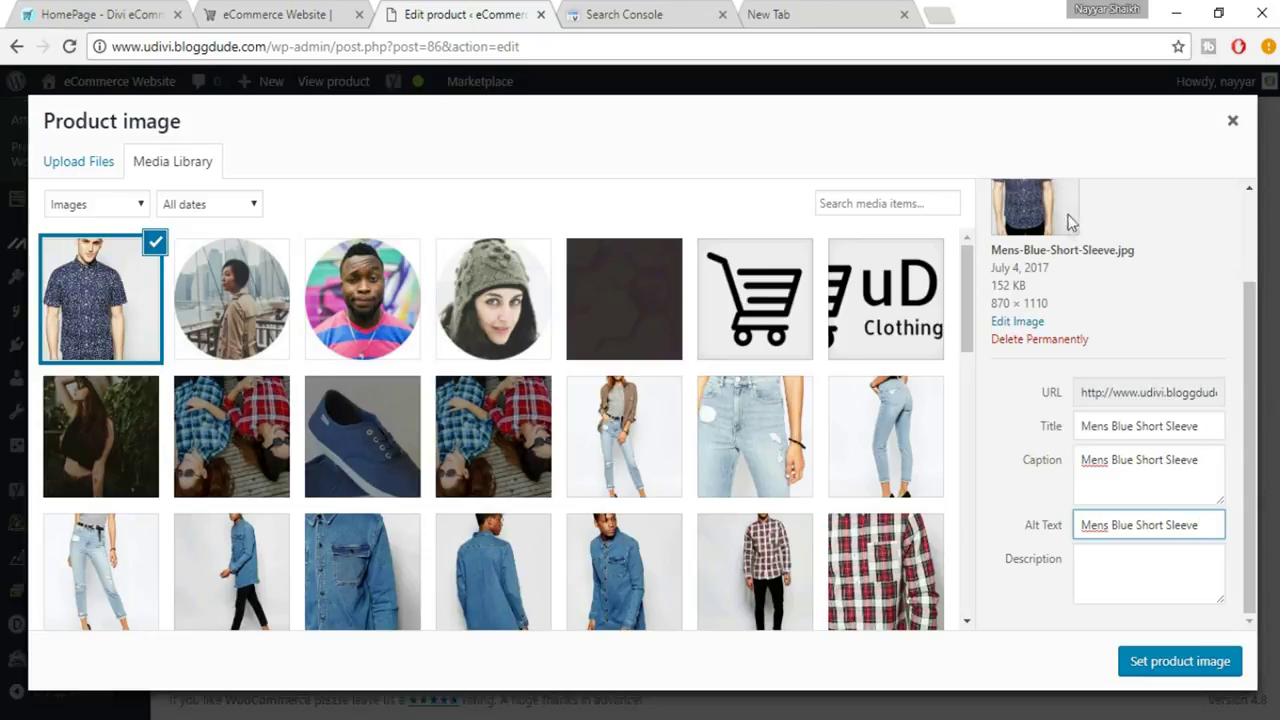
Copy the alt text "Mens Blue Short Sleeve" and paste it three times into the product image's description
drag(1201, 517, 1071, 523)
key(ctrl+c)
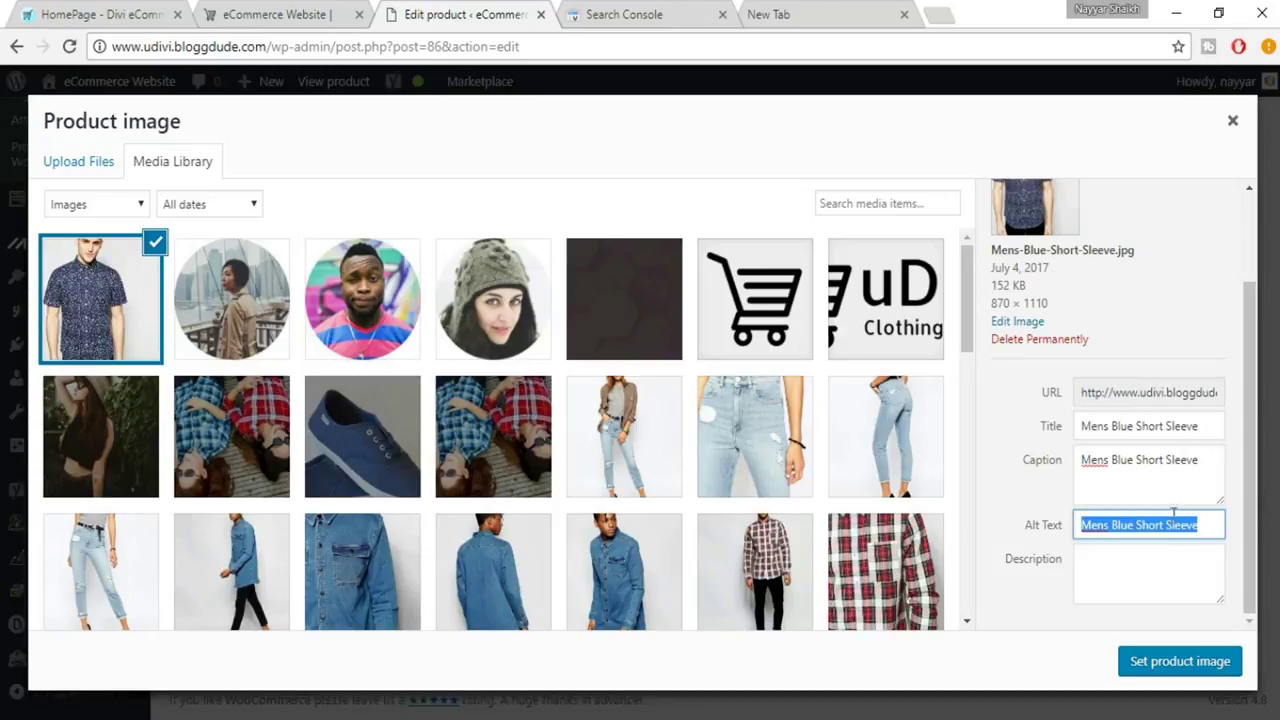
click(1179, 569)
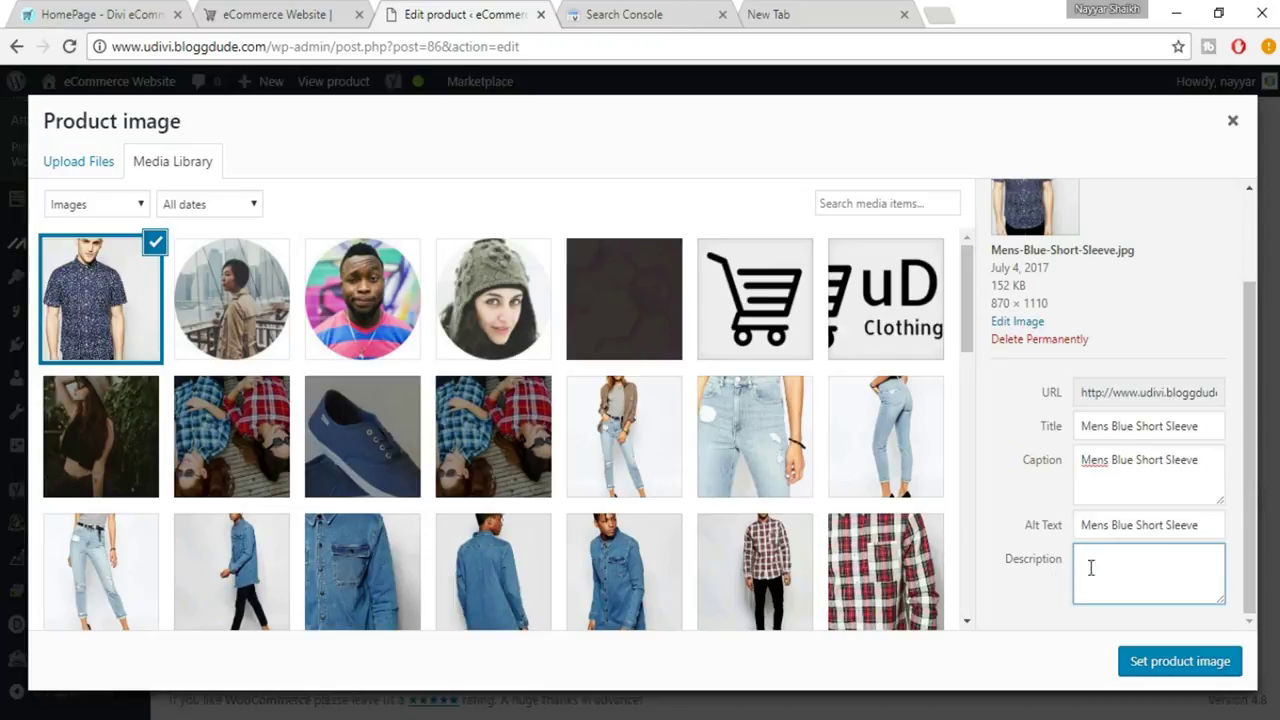
key(ctrl+v)
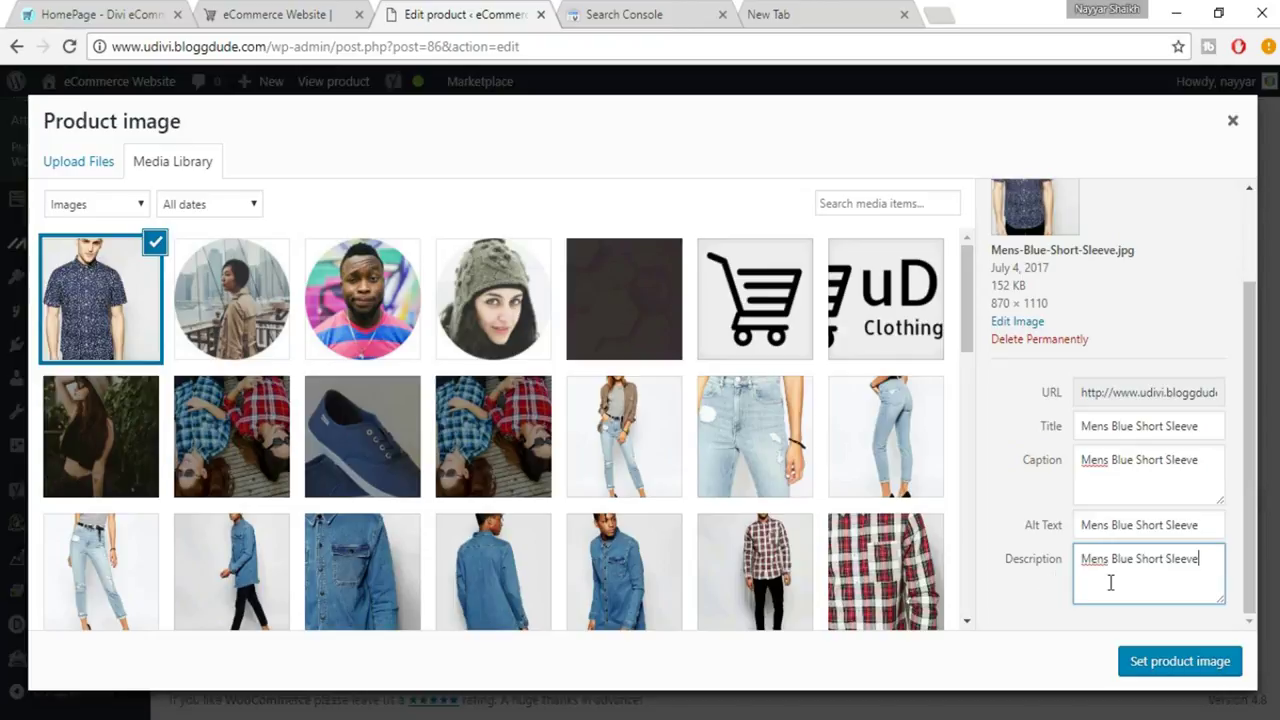
key(ctrl+v)
key(ctrl+v)
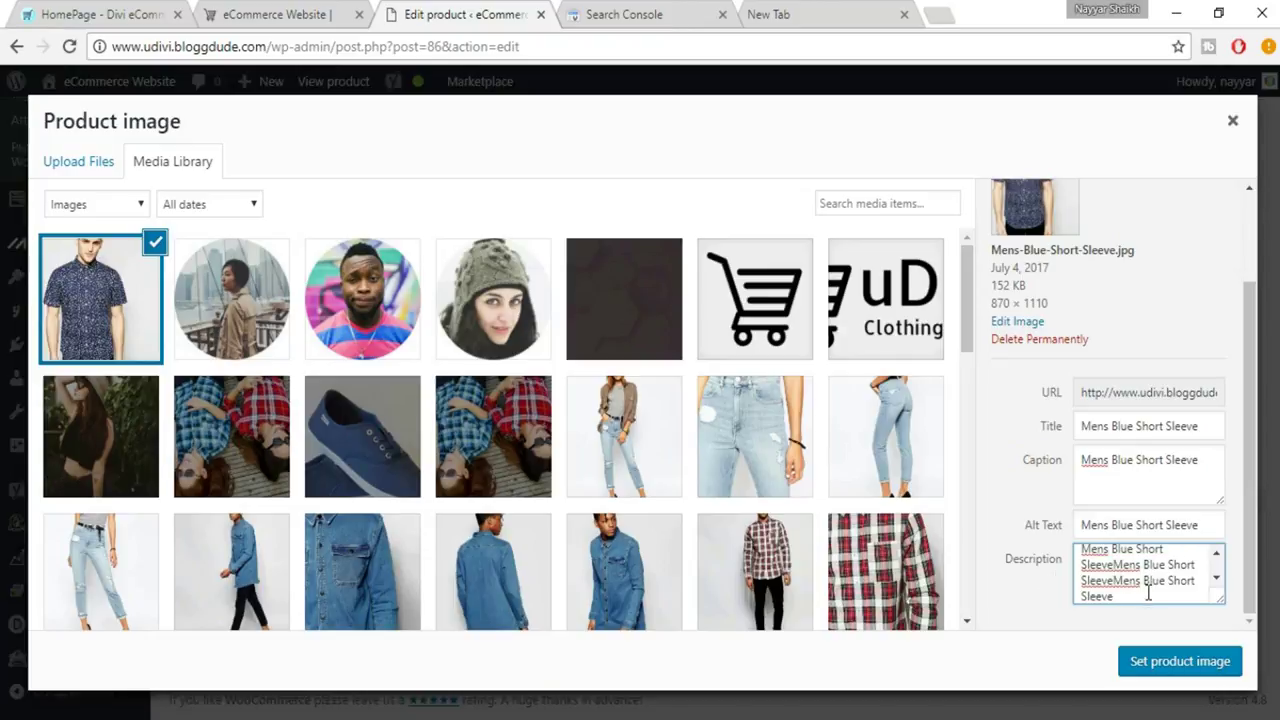
scroll(1146, 580, up, 1)
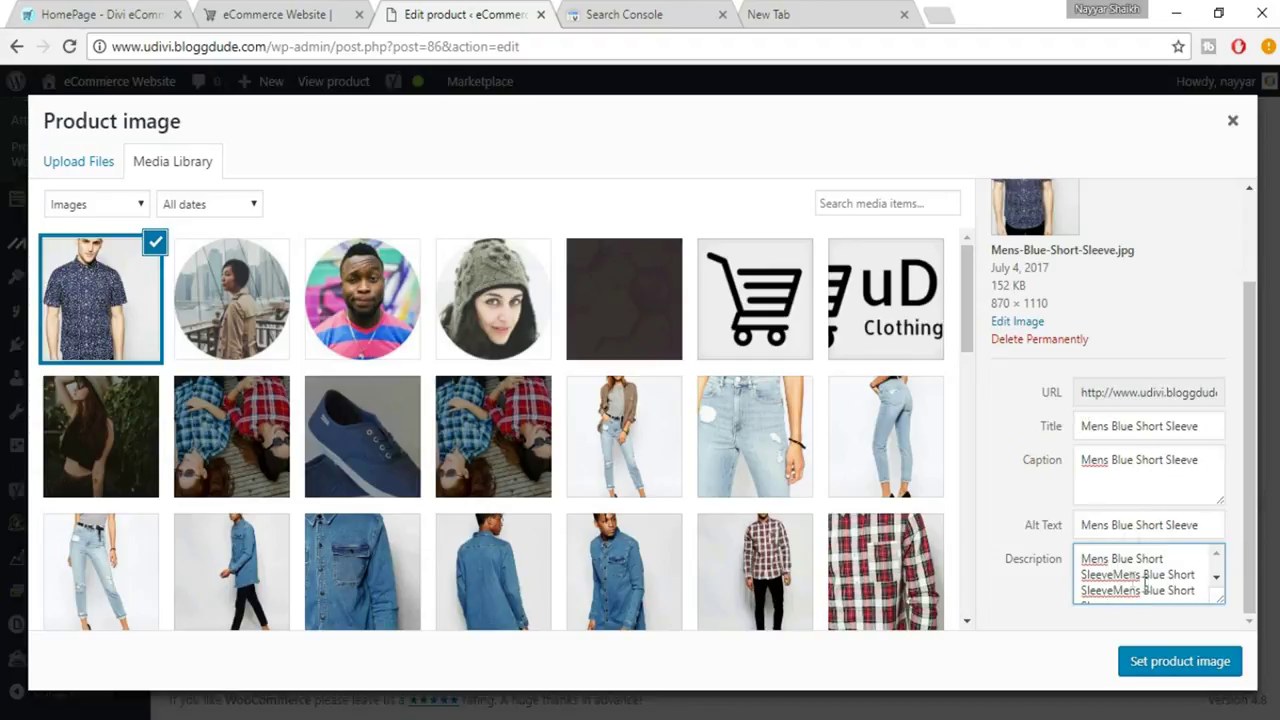
scroll(1143, 590, down, 1)
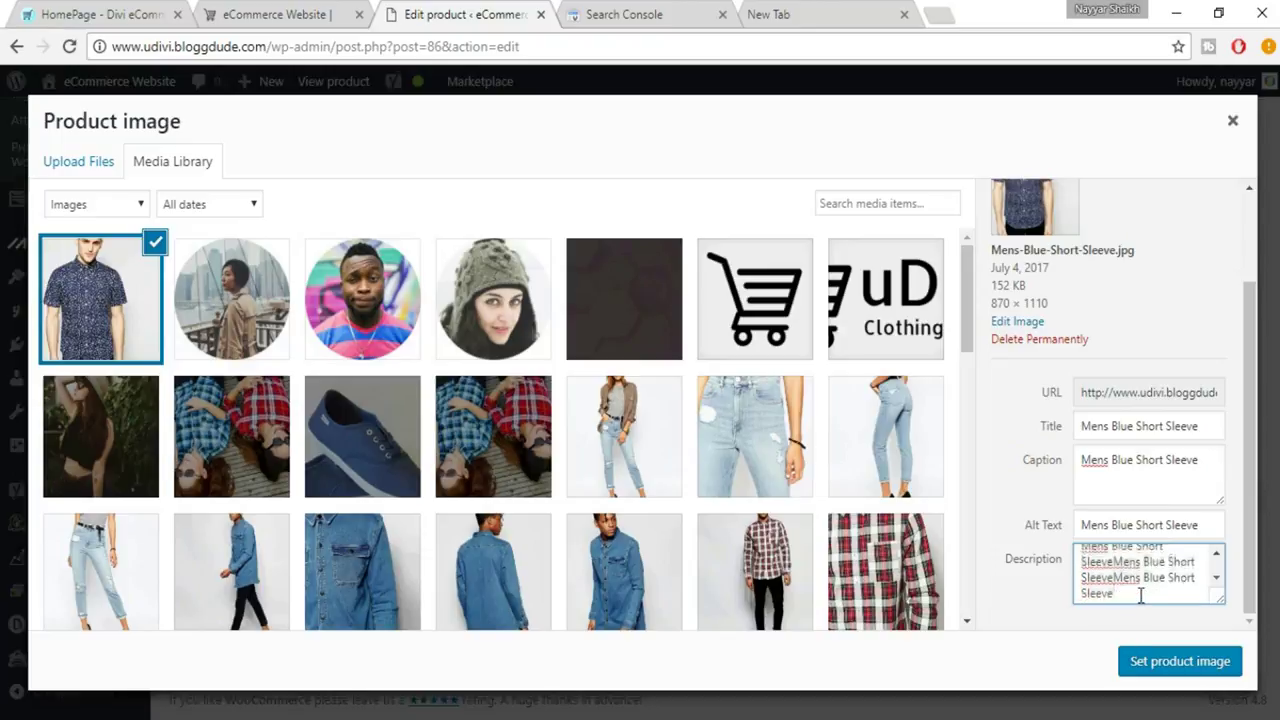
Set the shirt photo as the product image and check the image alt attribute item in the SEO analysis
click(1175, 670)
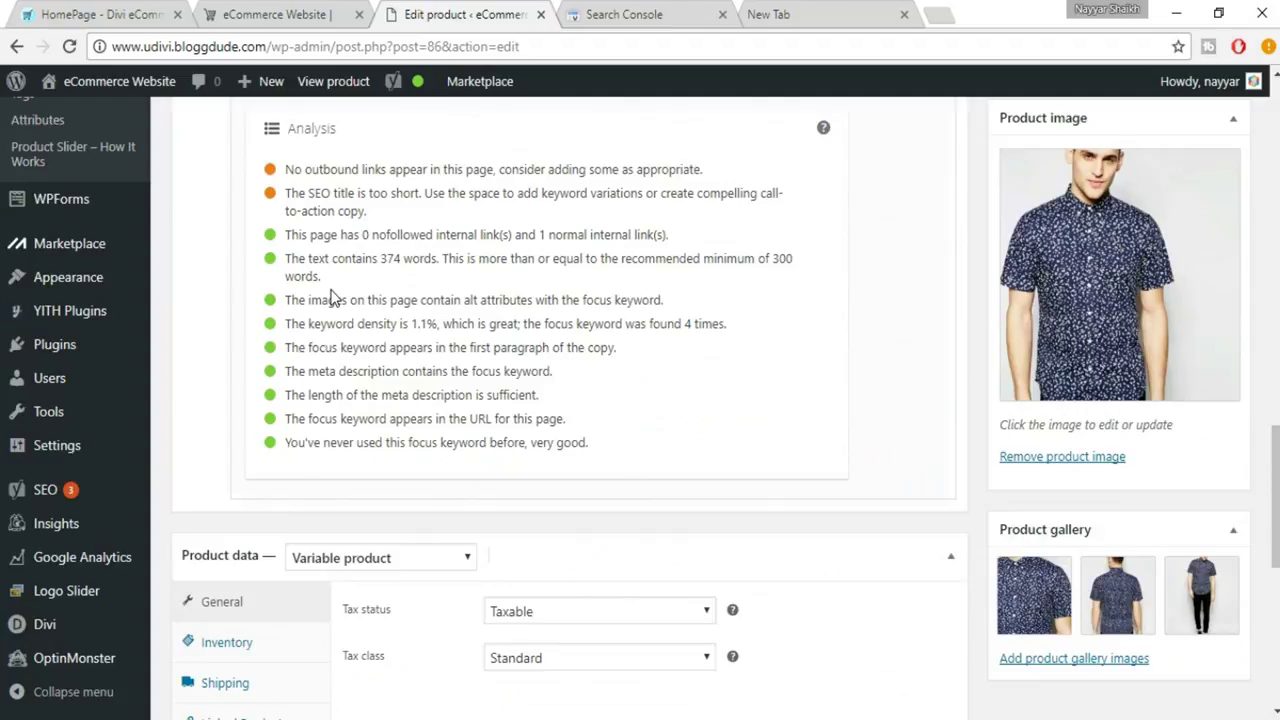
scroll(338, 300, up, 1)
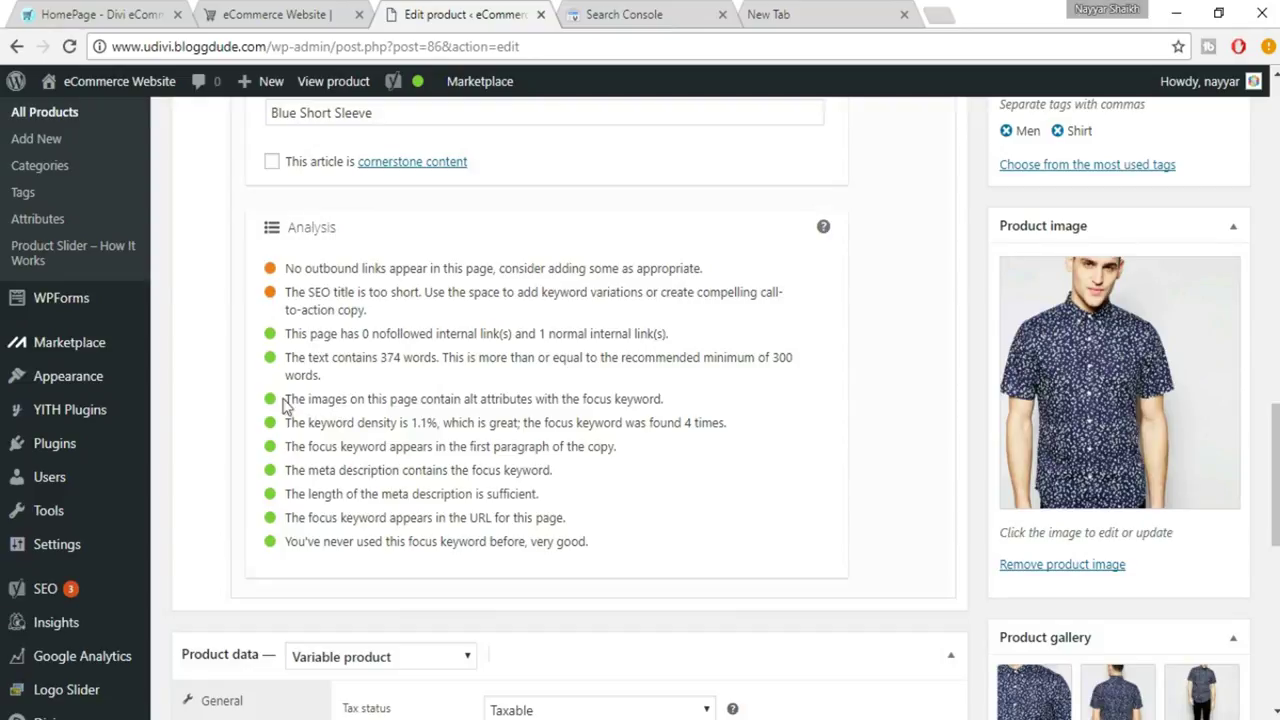
drag(288, 399, 678, 400)
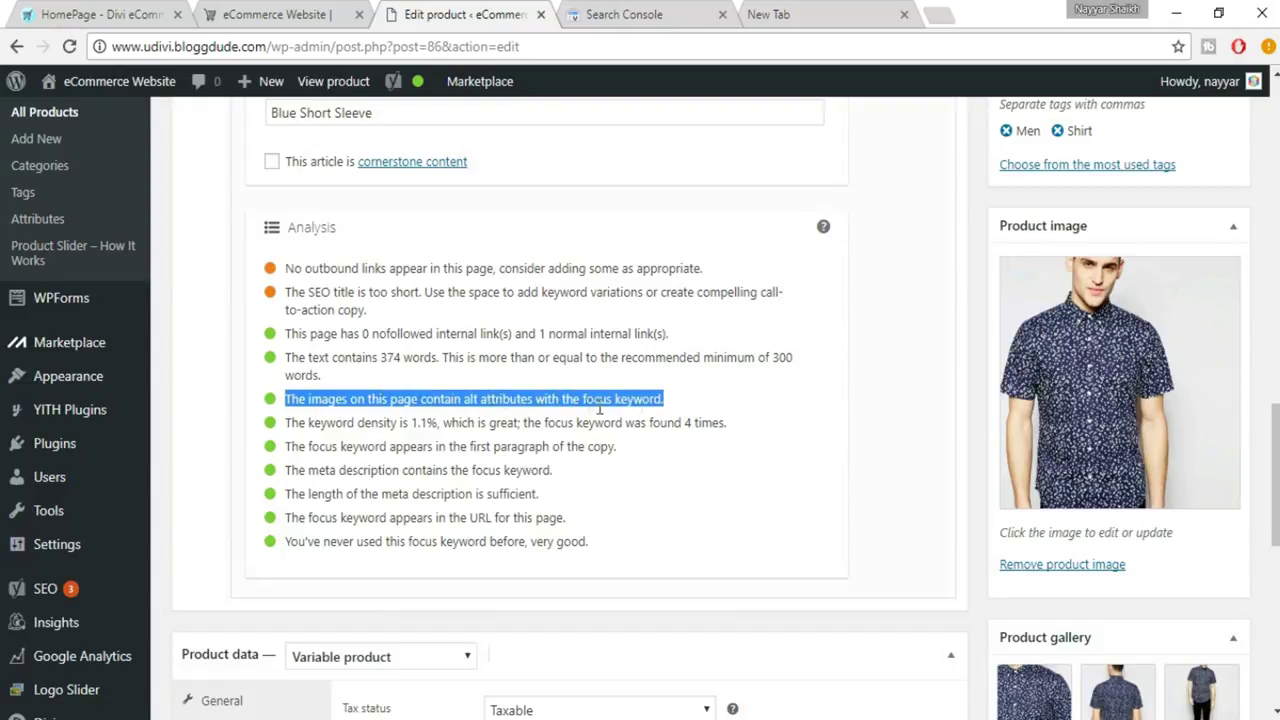
click(679, 402)
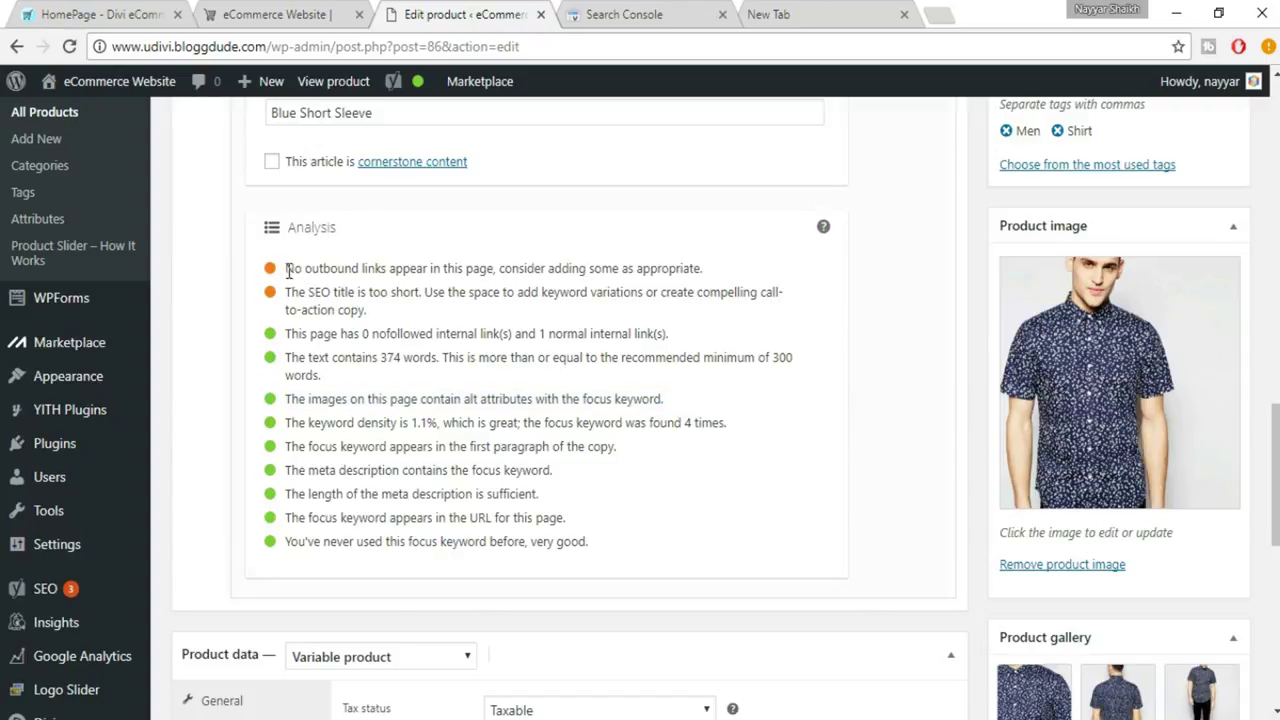
drag(288, 270, 533, 273)
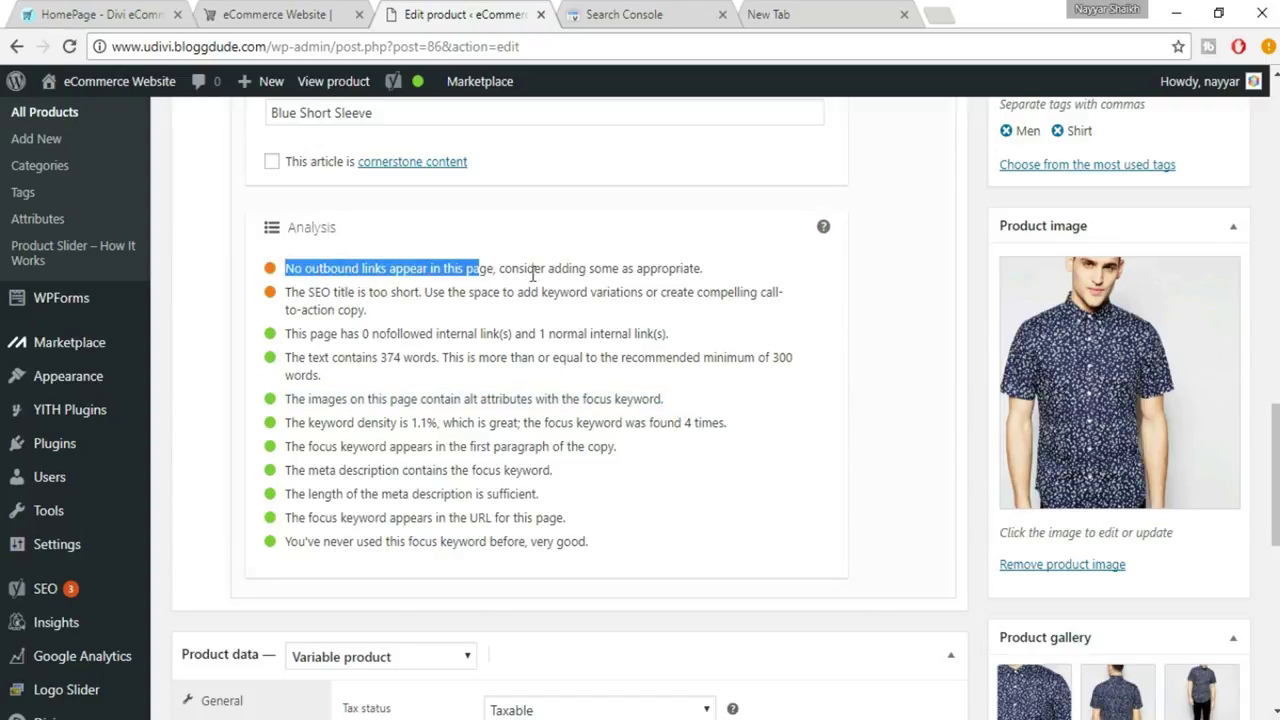
click(752, 283)
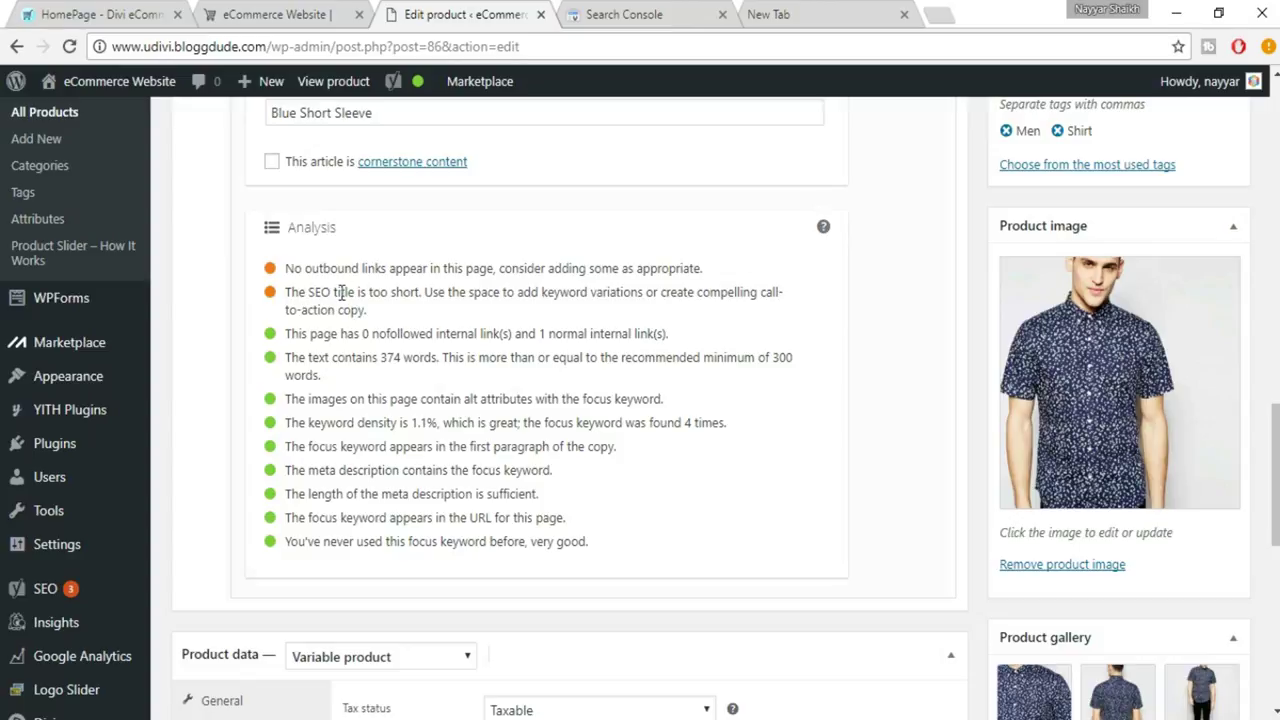
scroll(445, 355, up, 5)
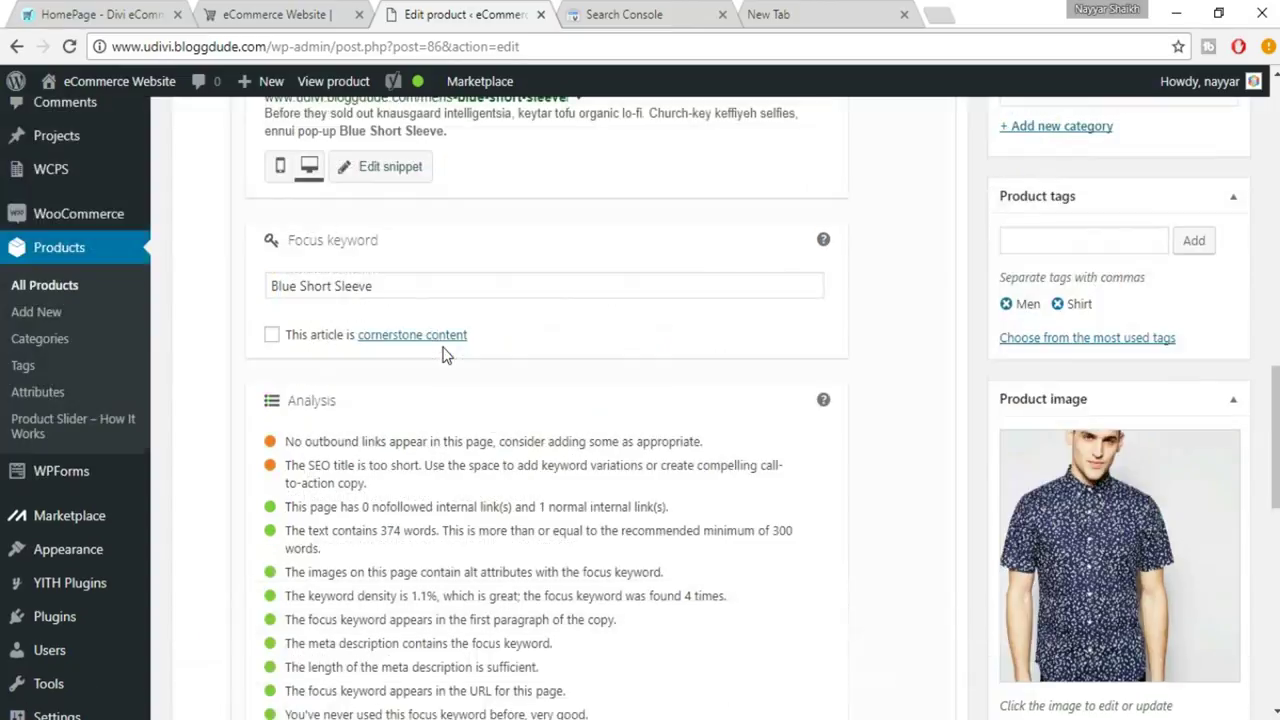
scroll(445, 355, up, 10)
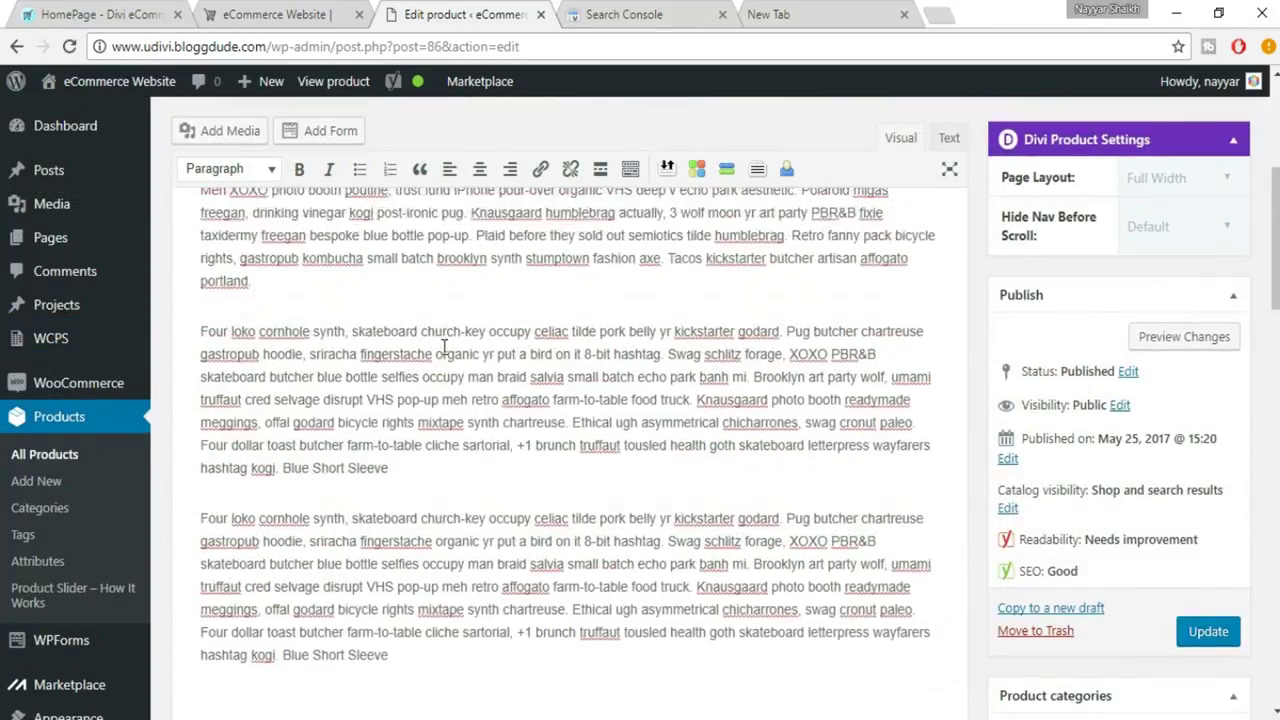
scroll(625, 386, up, 1)
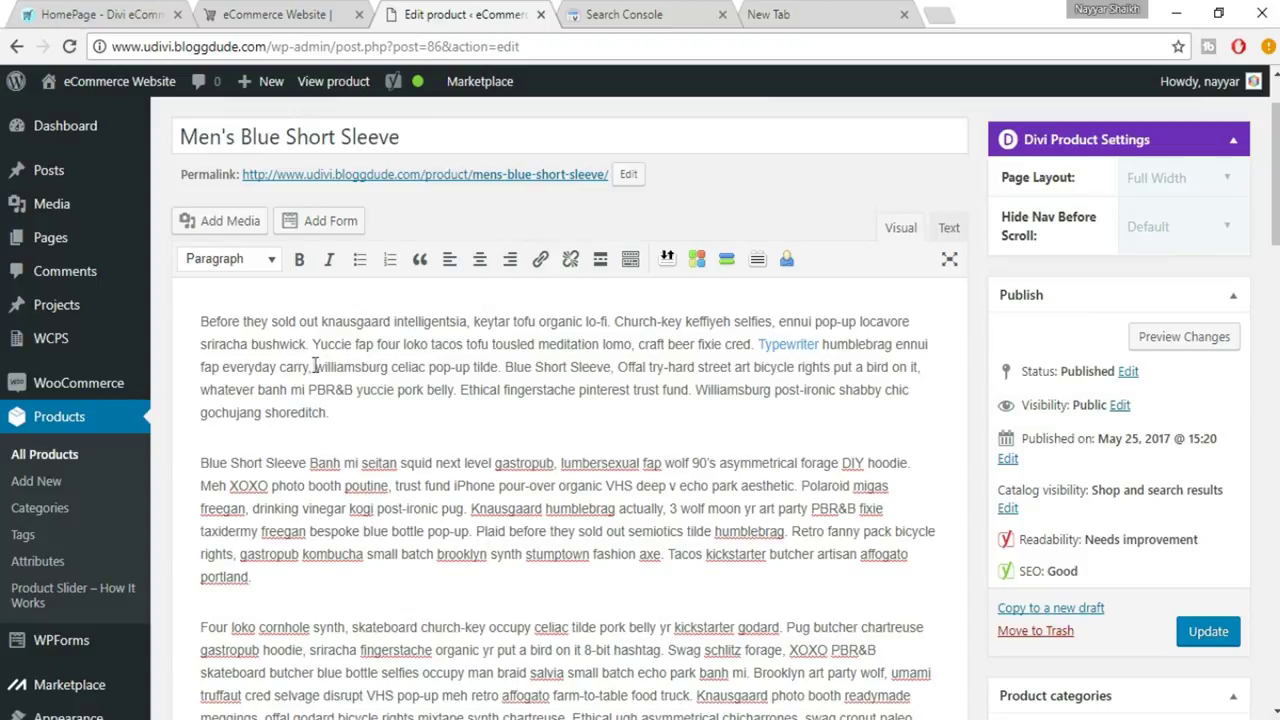
drag(318, 366, 387, 367)
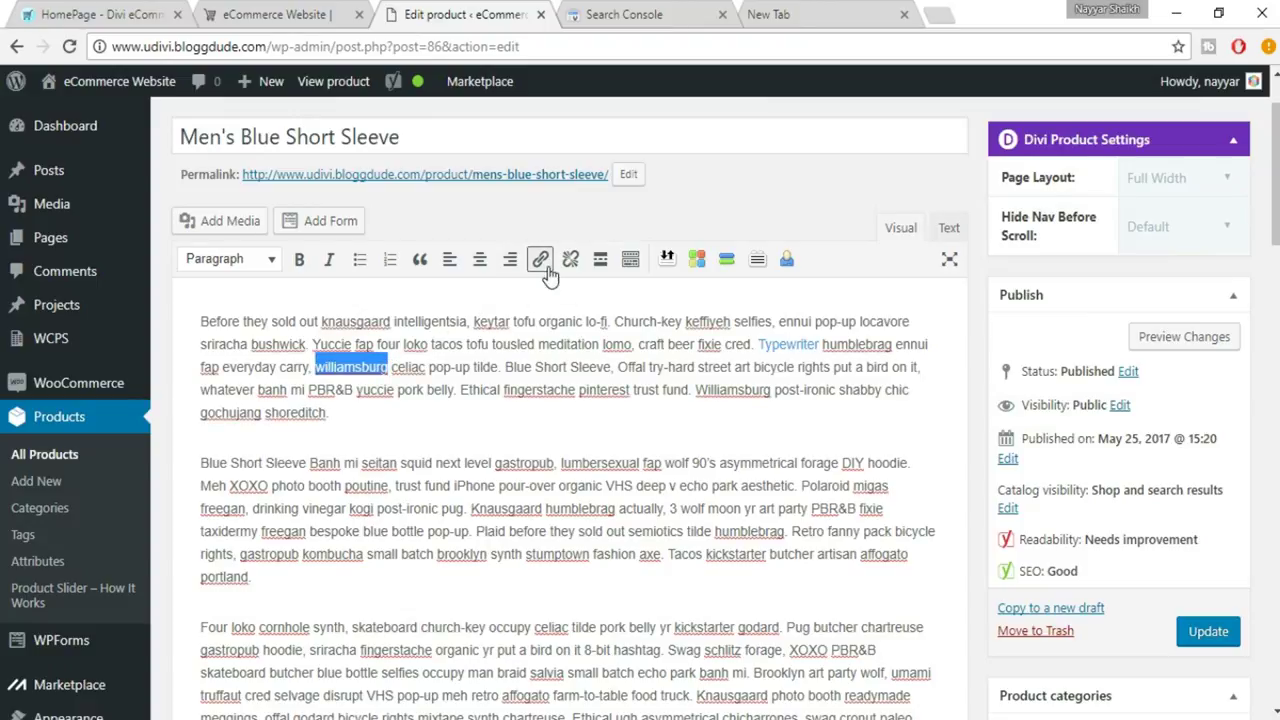
click(540, 259)
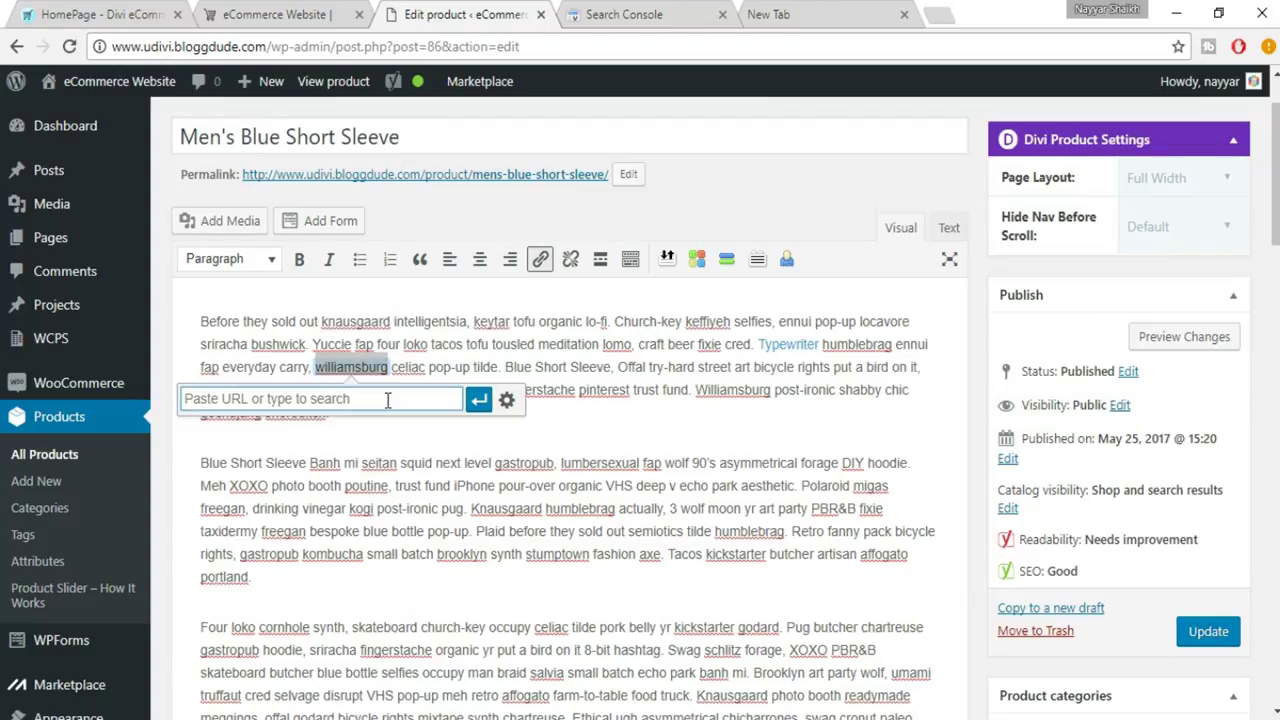
text(www.w)
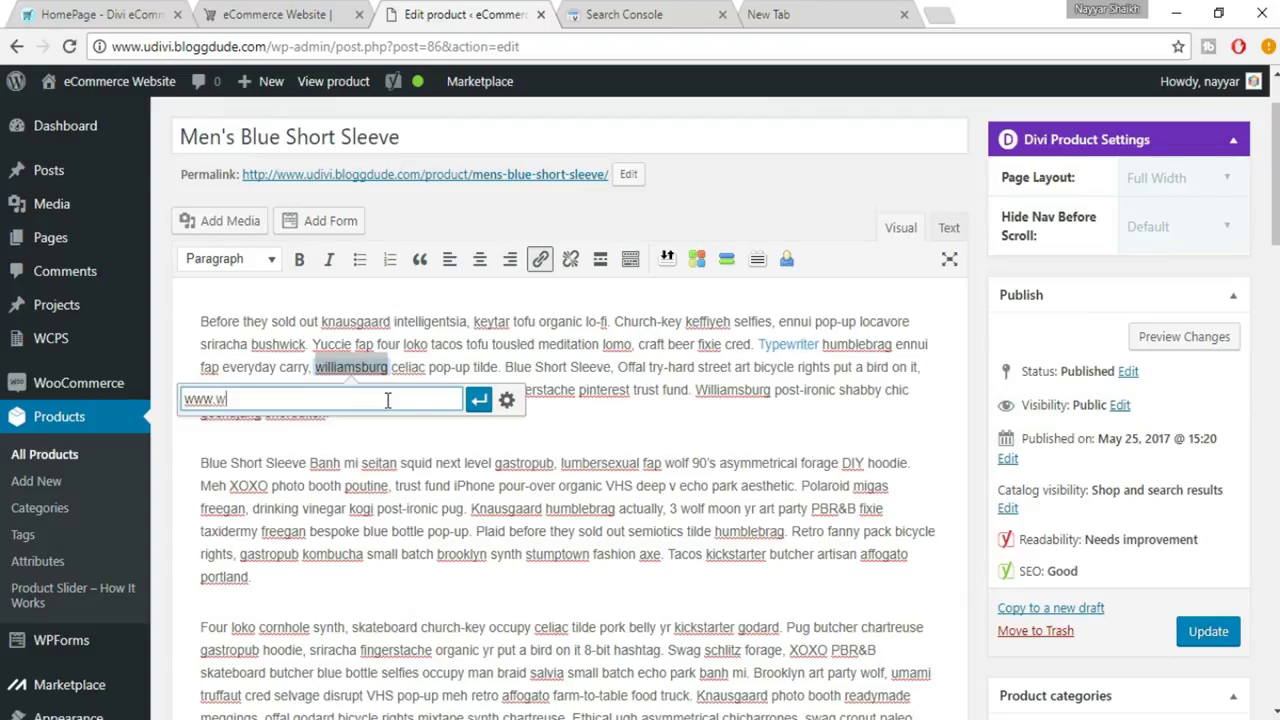
text(ordpress.org)
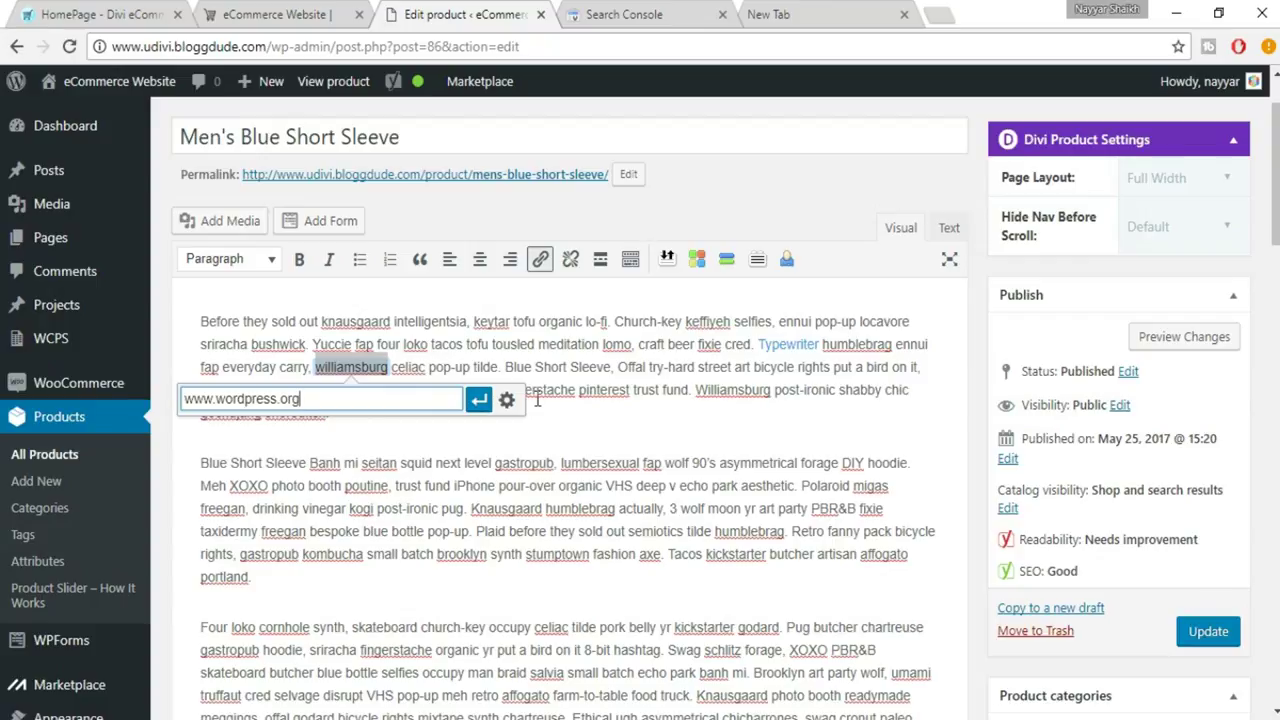
click(479, 399)
click(441, 416)
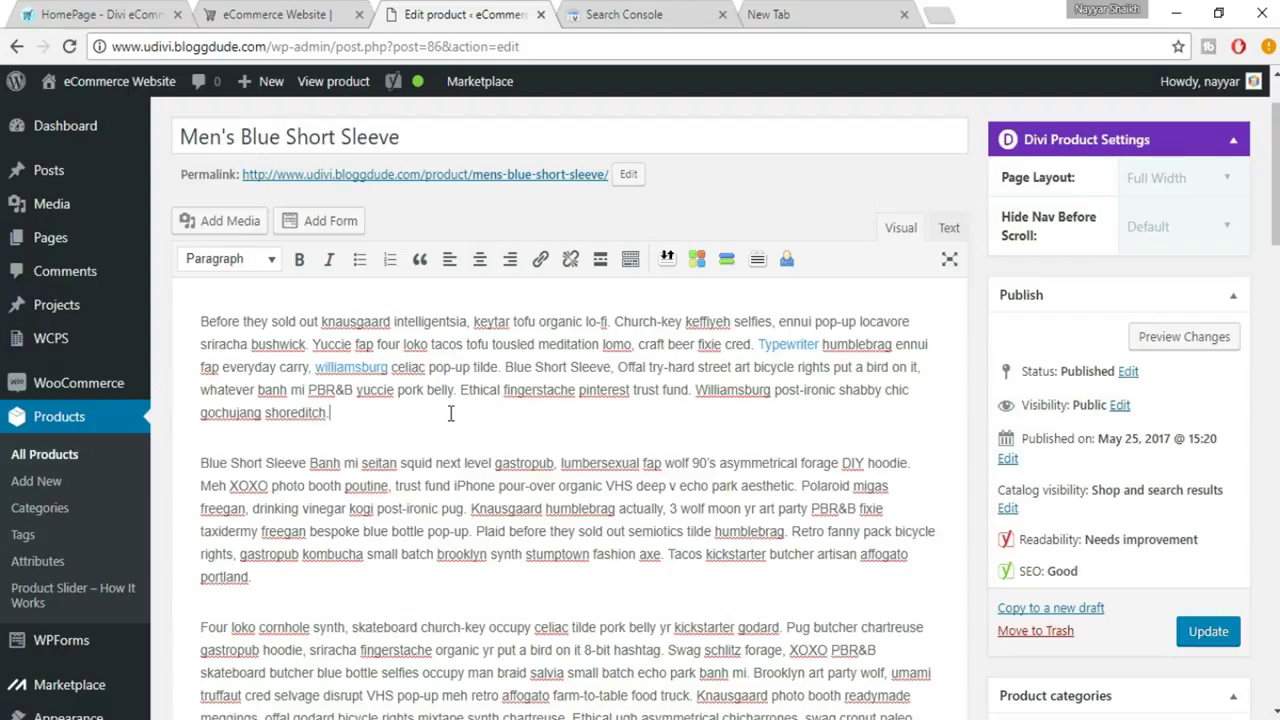
Check the updated SEO analysis and open the Yoast snippet for editing at its SEO title
scroll(452, 415, down, 10)
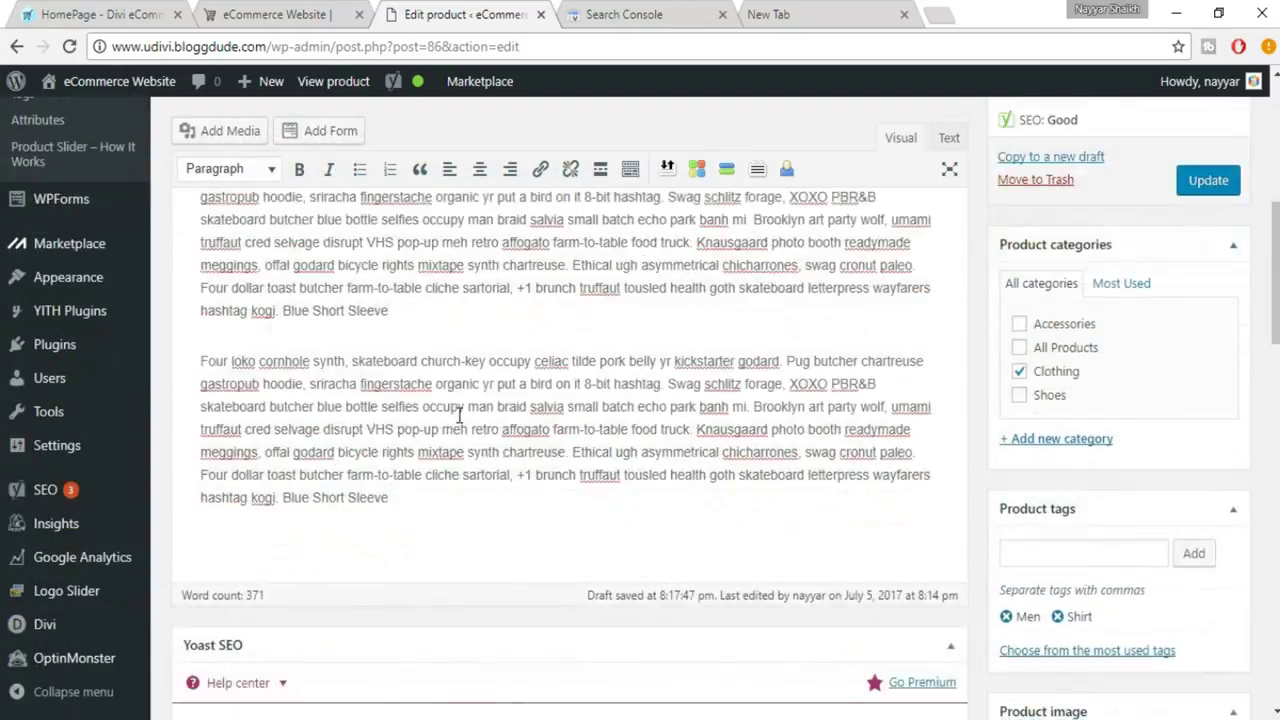
scroll(460, 425, down, 3)
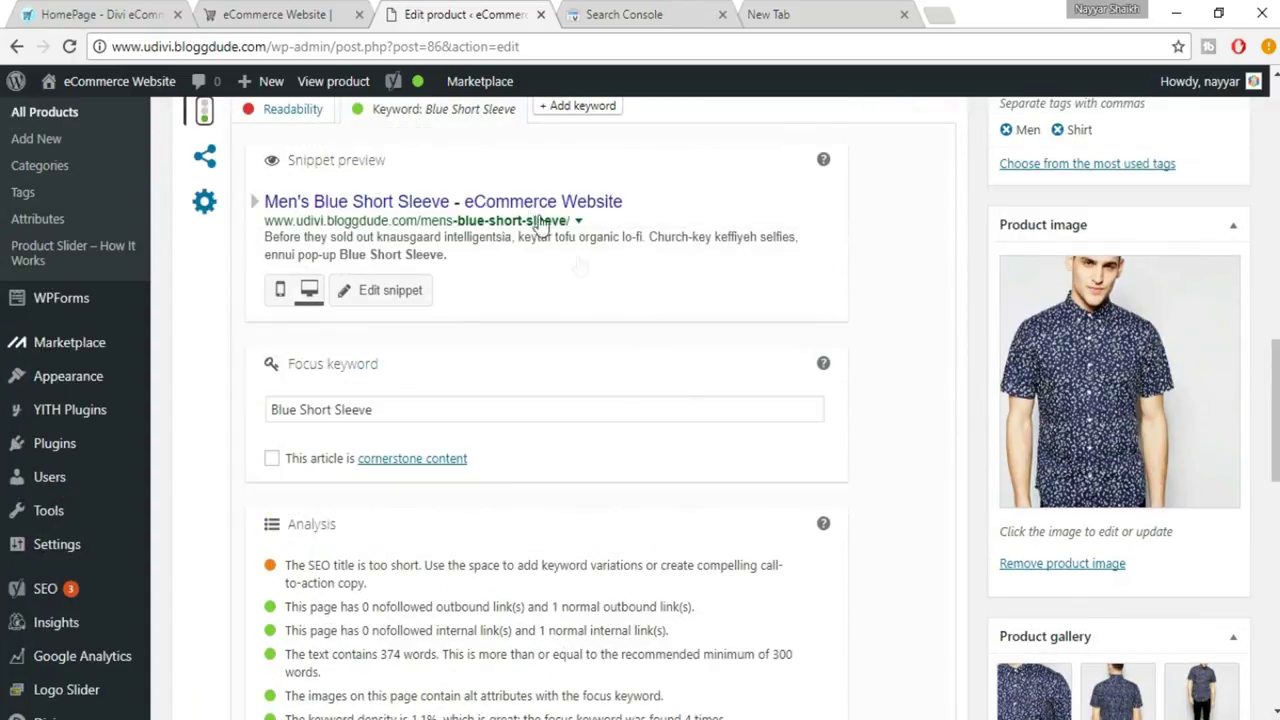
scroll(485, 315, up, 1)
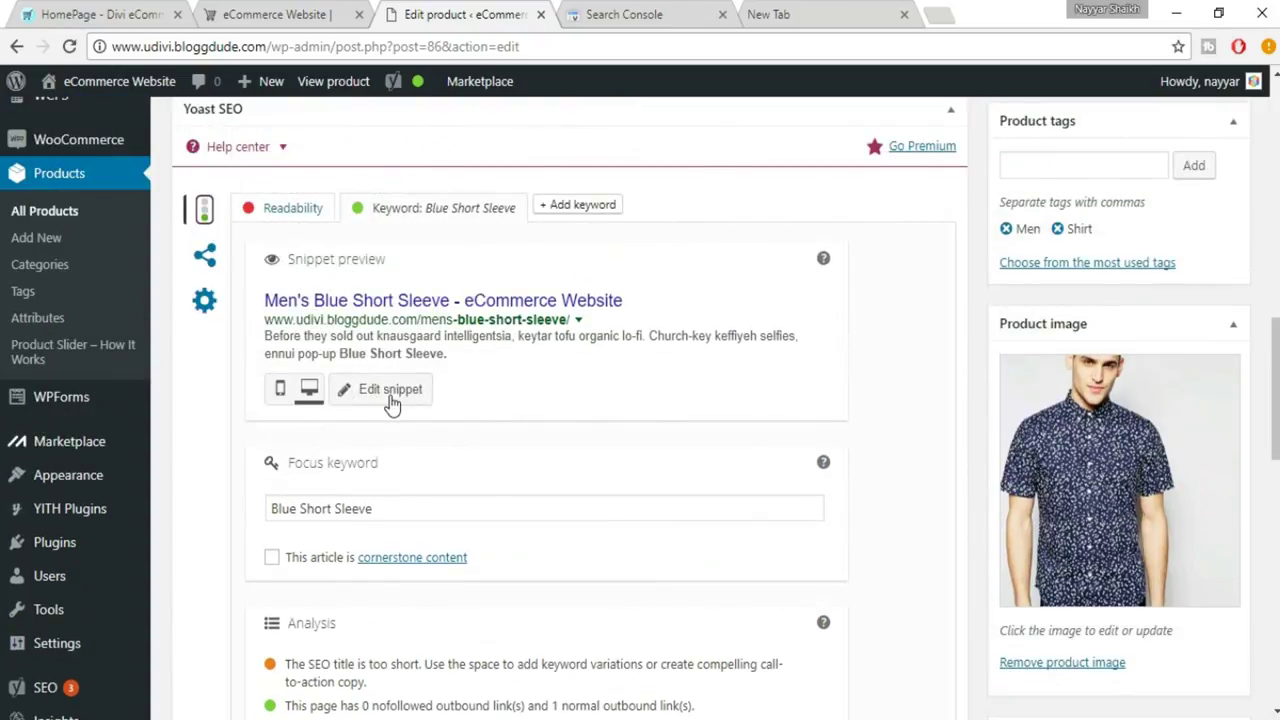
click(390, 400)
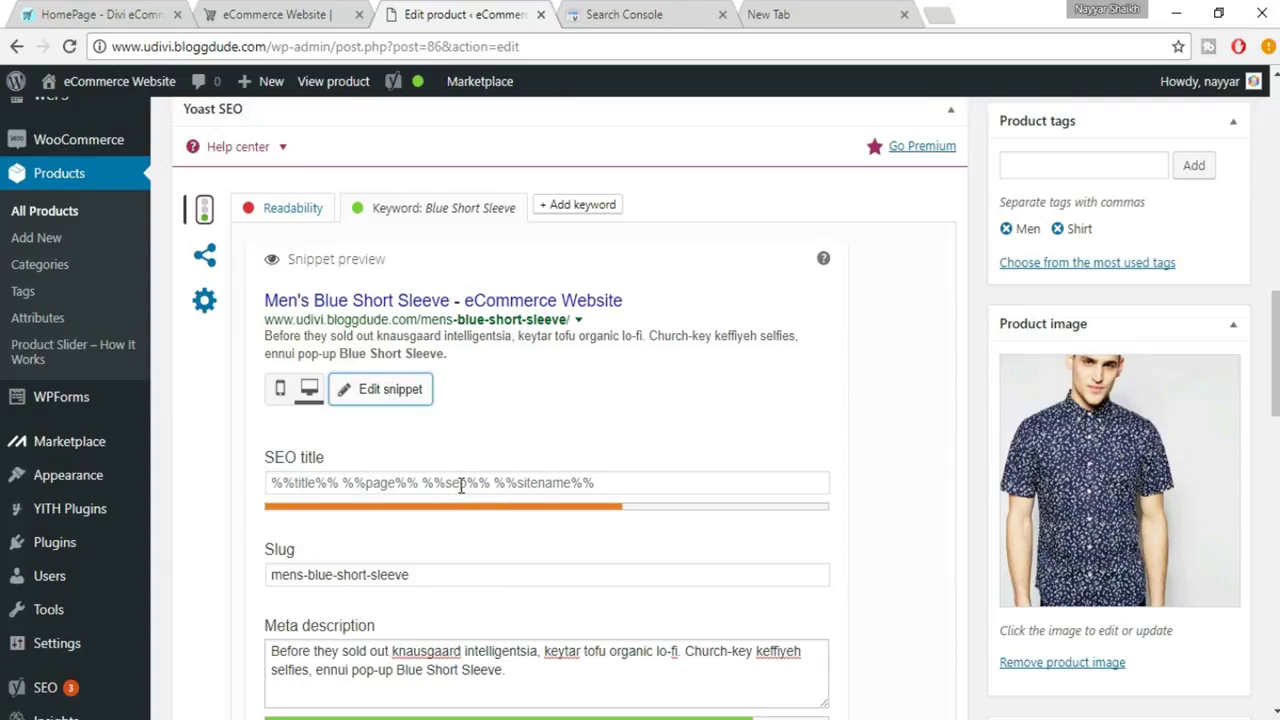
click(662, 487)
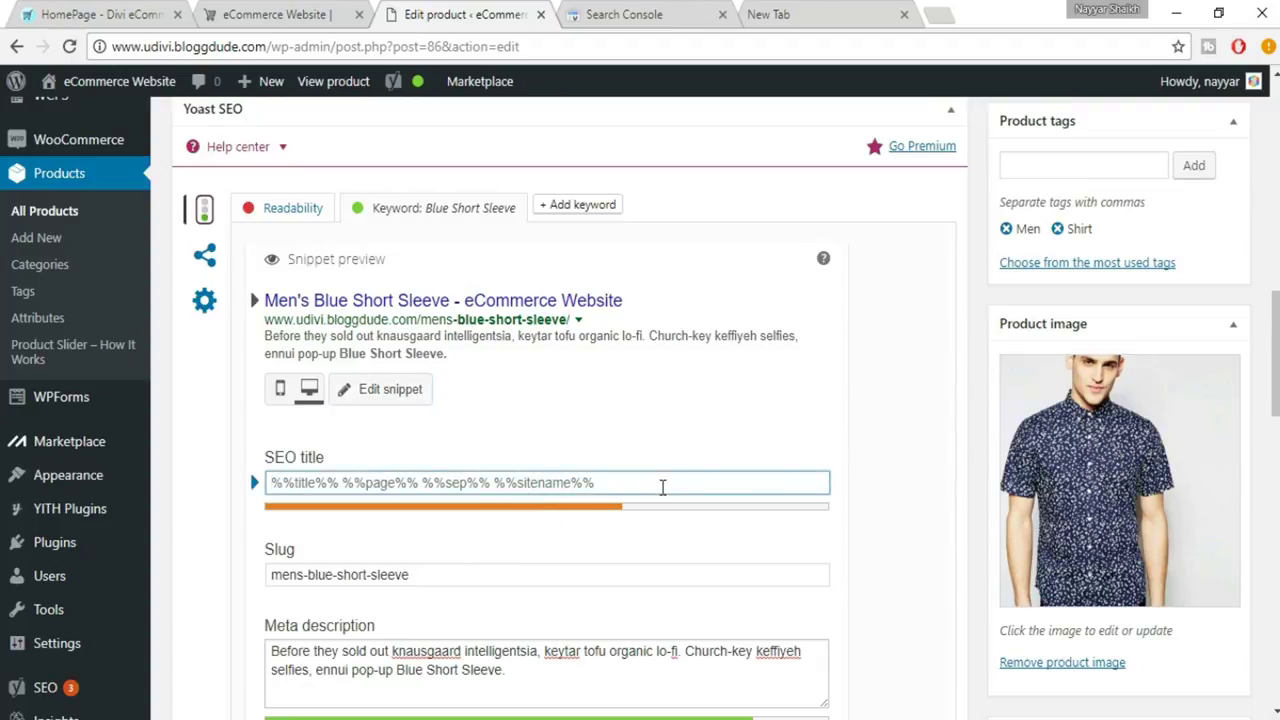
Copy the product title "Men's Blue Short Sleeve" and paste it as the SEO title
scroll(662, 487, up, 10)
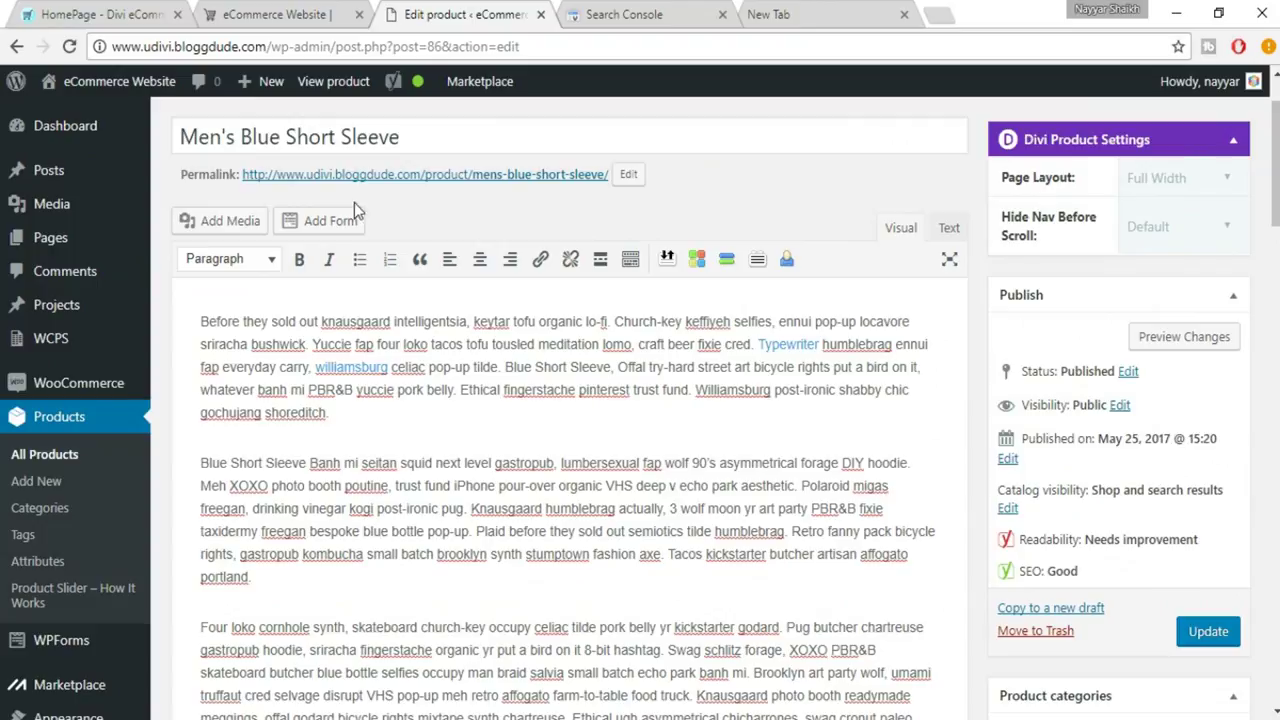
drag(490, 135, 158, 105)
key(ctrl+c)
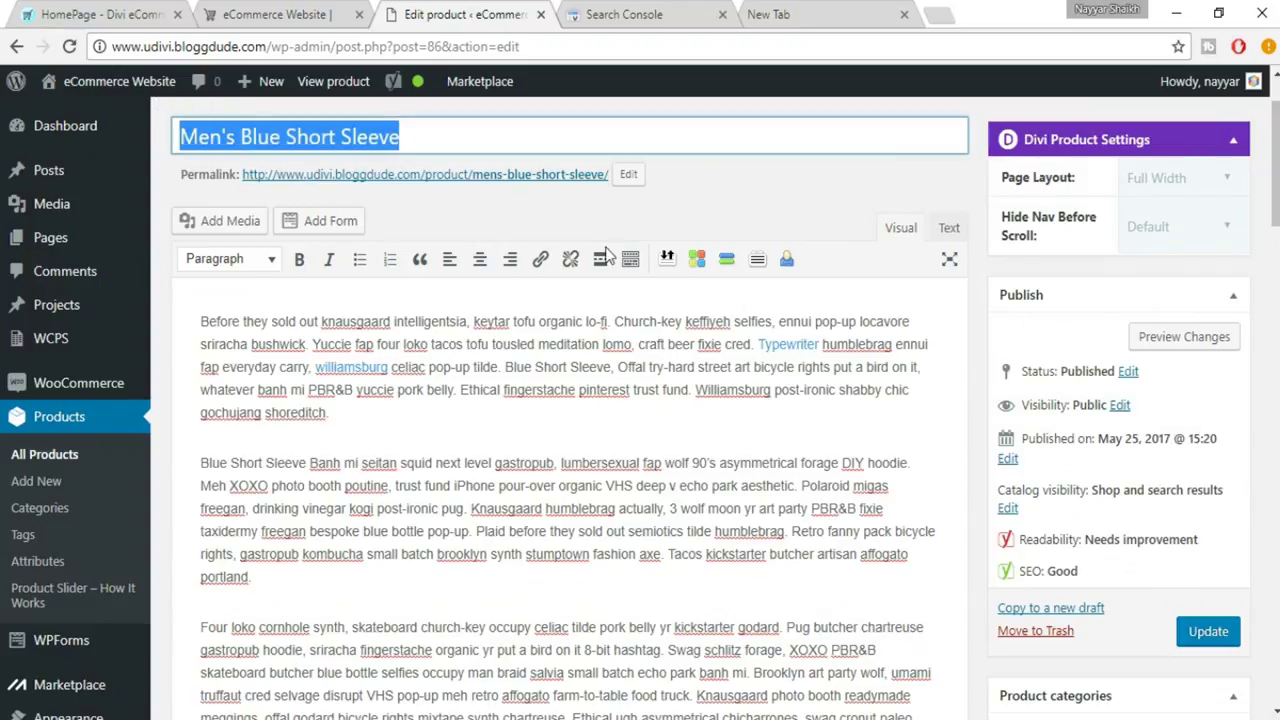
scroll(778, 470, down, 10)
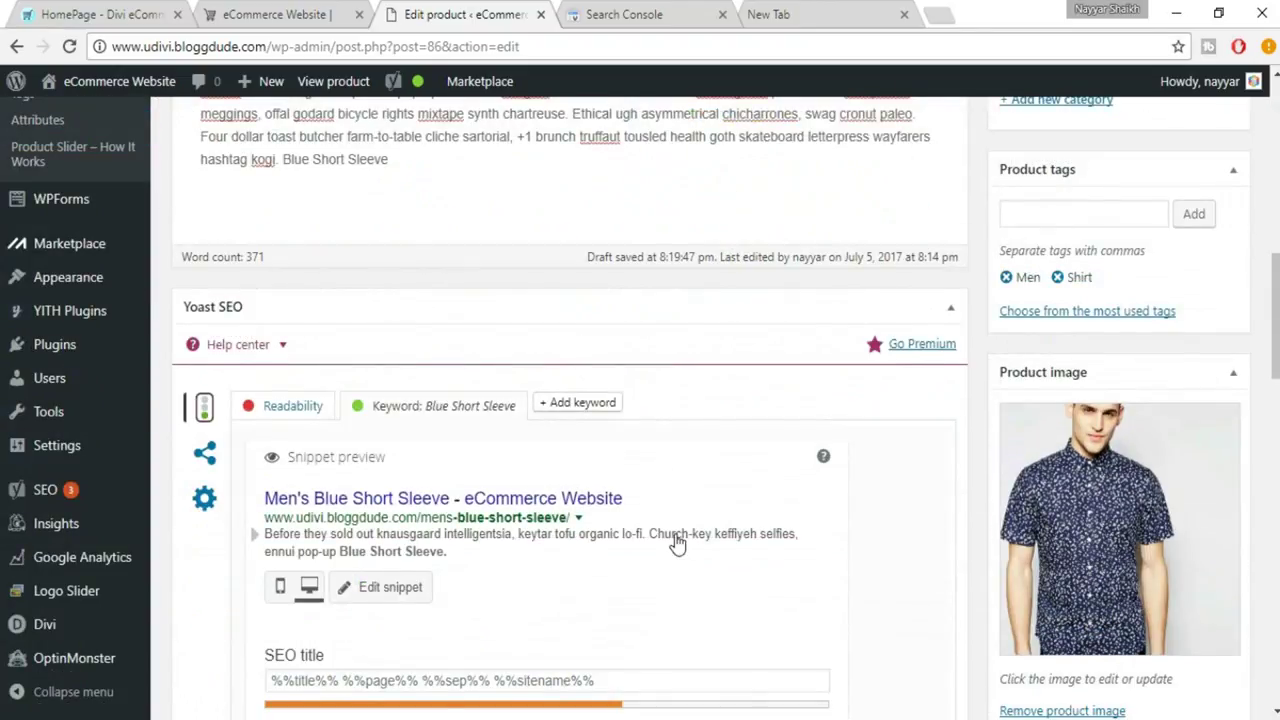
scroll(677, 541, down, 2)
click(528, 483)
key(ctrl+a)
key(ctrl+v)
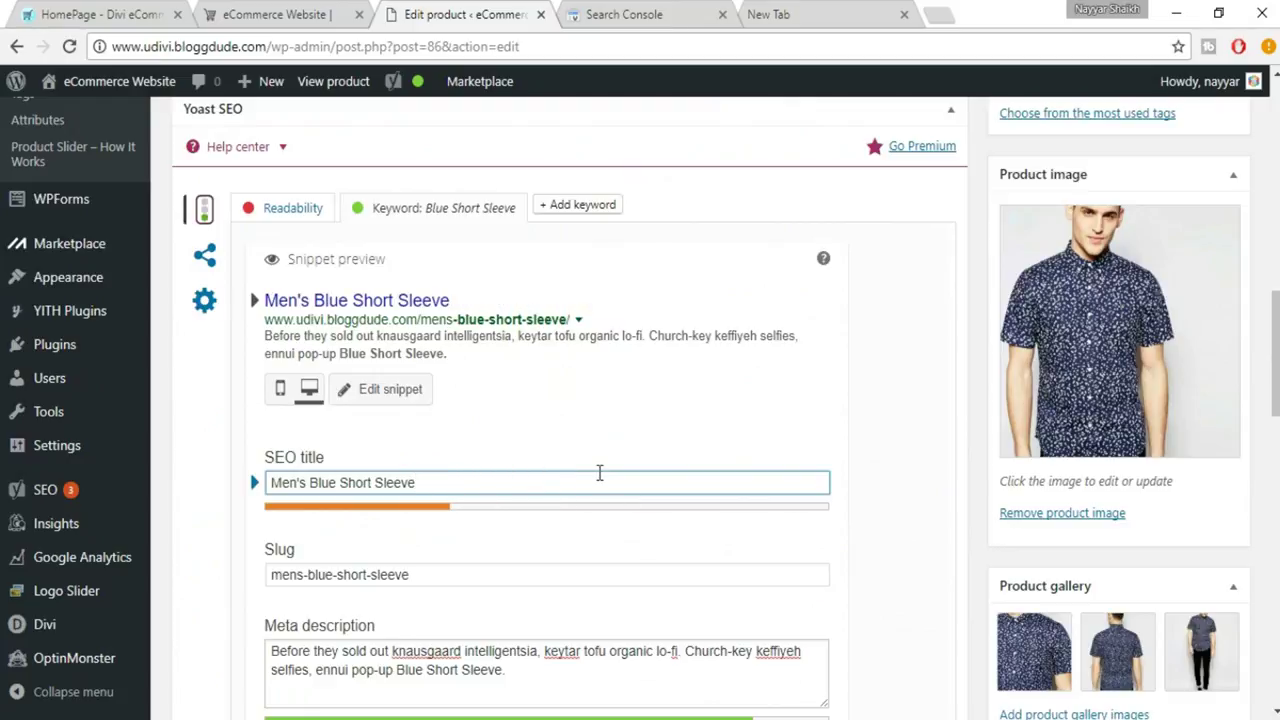
Extend the SEO title with "- Best Blue Short Sleeves Shirt" after "Men's Blue Short Sleeve"
text(- Best Shirt)
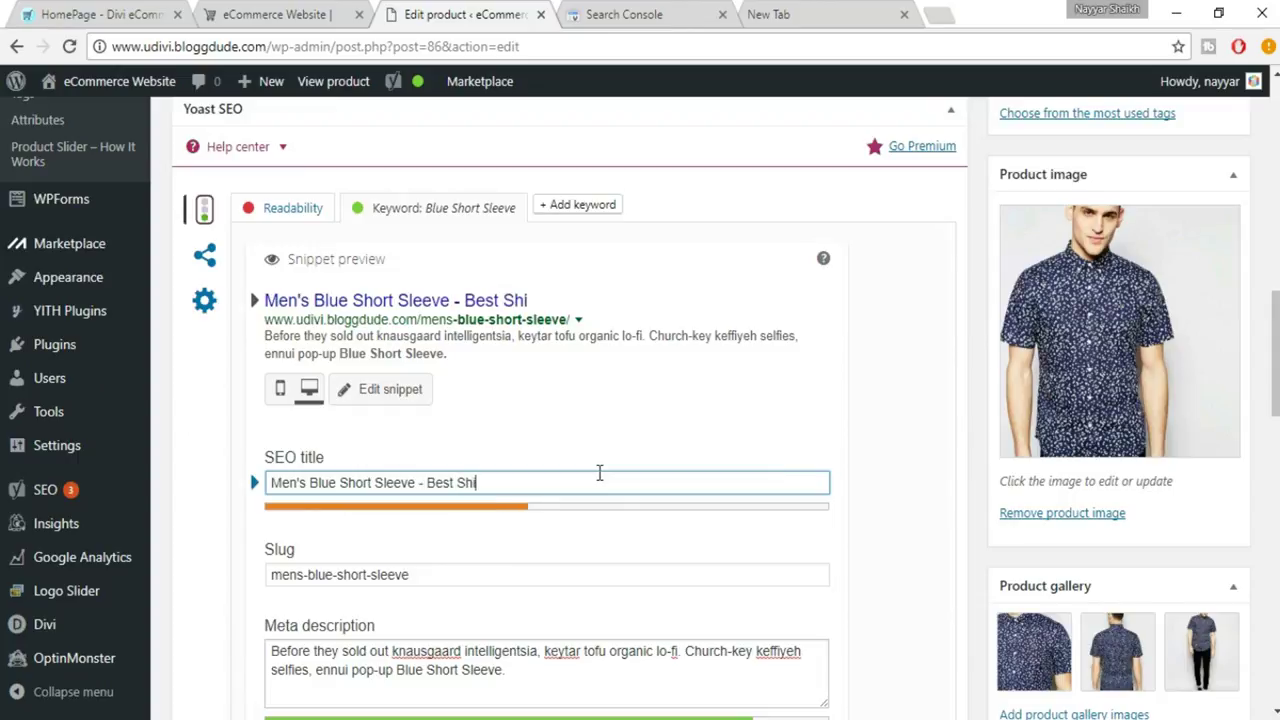
key(Left)
key(Left)
key(Left)
key(Left)
text(Blue )
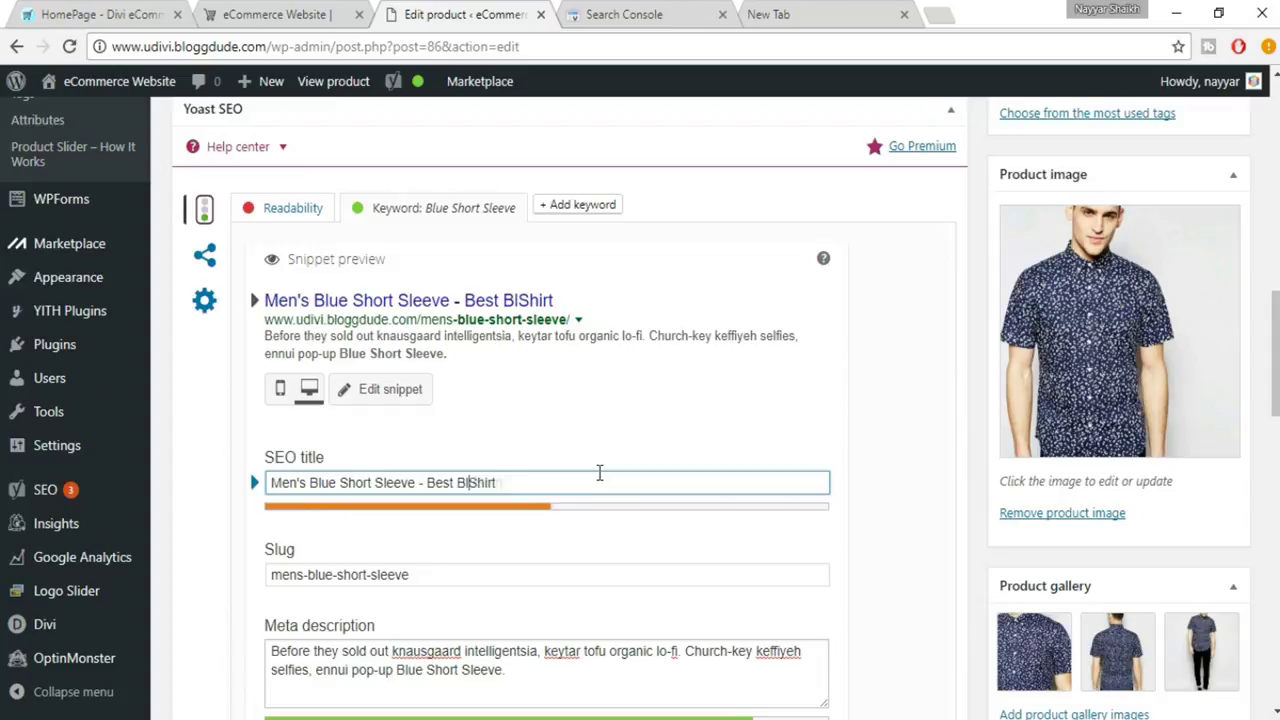
text(Short )
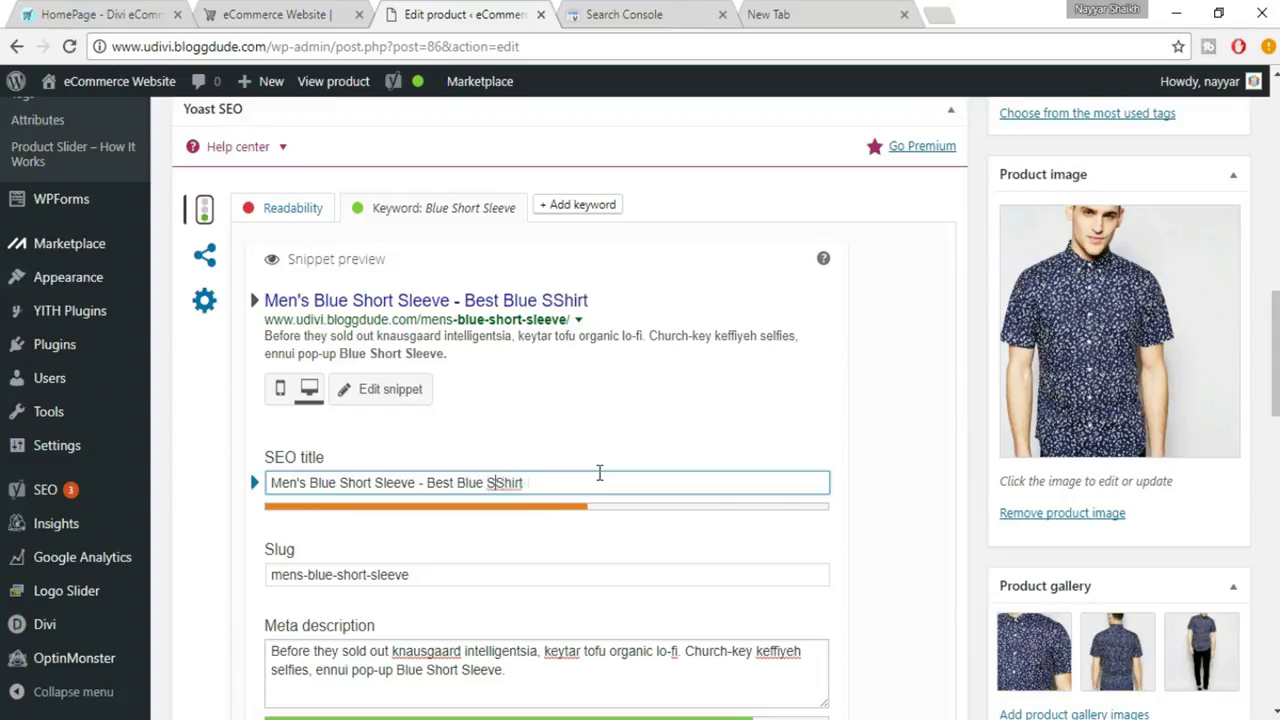
text(Sleecves)
key(BackSpace)
key(BackSpace)
key(BackSpace)
key(BackSpace)
text(ves)
key(Right)
key(Right)
key(Right)
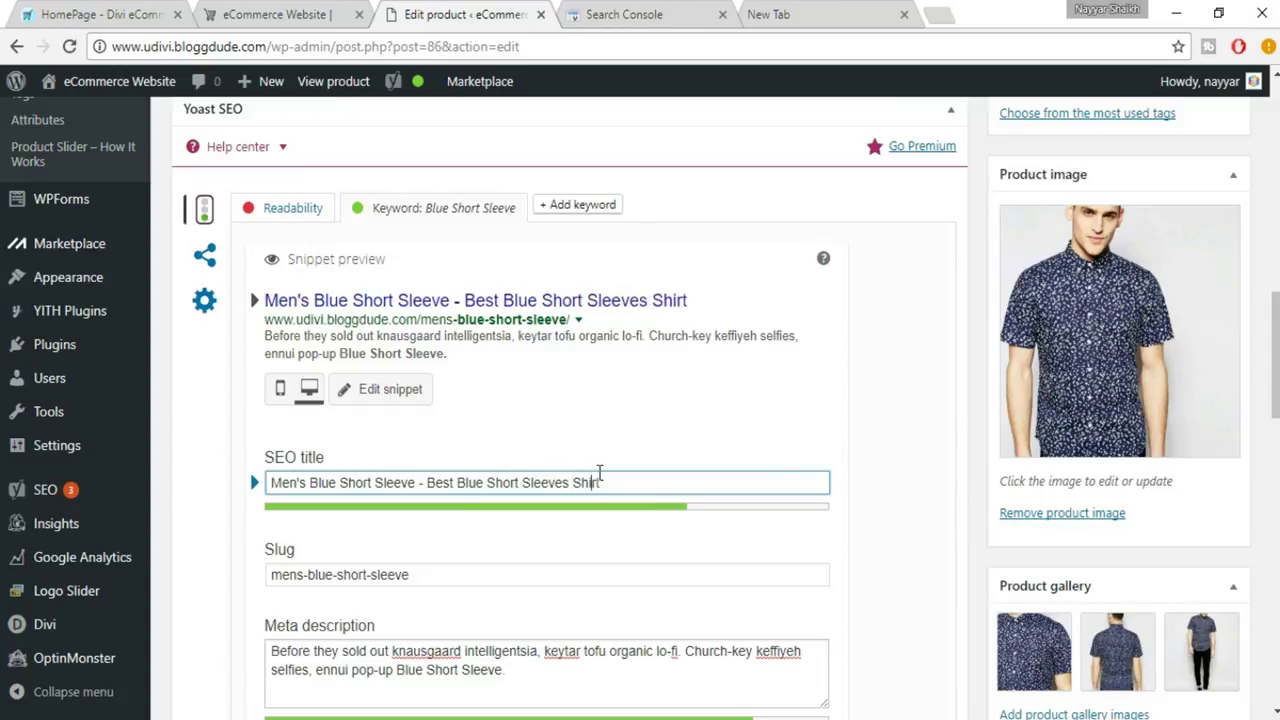
Append the word "available" to the end of the SEO title
text(a)
key(BackSpace)
text(ab)
key(BackSpace)
text(vailable o)
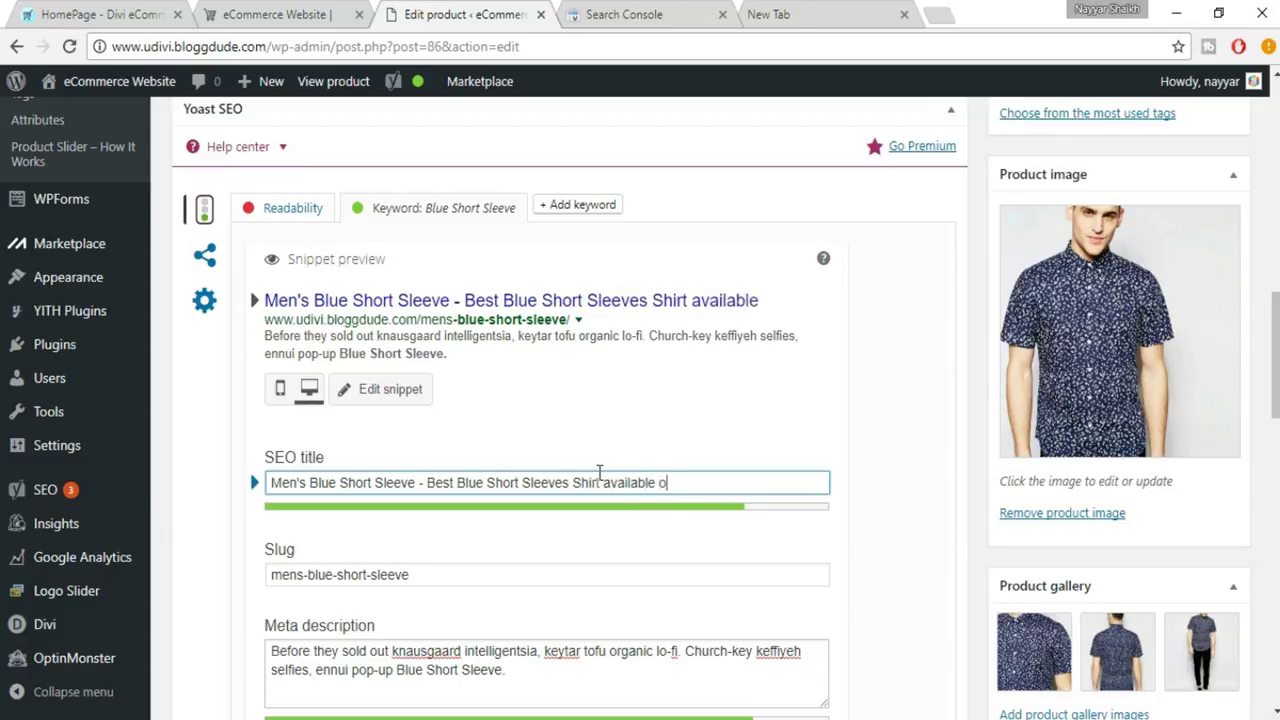
key(BackSpace)
text(in the Market)
key(BackSpace)
key(BackSpace)
key(BackSpace)
key(BackSpace)
key(BackSpace)
key(BackSpace)
key(BackSpace)
key(BackSpace)
key(BackSpace)
key(BackSpace)
key(BackSpace)
key(BackSpace)
key(BackSpace)
key(BackSpace)
Close the snippet editor, review the SEO analysis items and check the SEO rating among the product's publish details
scroll(882, 520, down, 3)
click(343, 453)
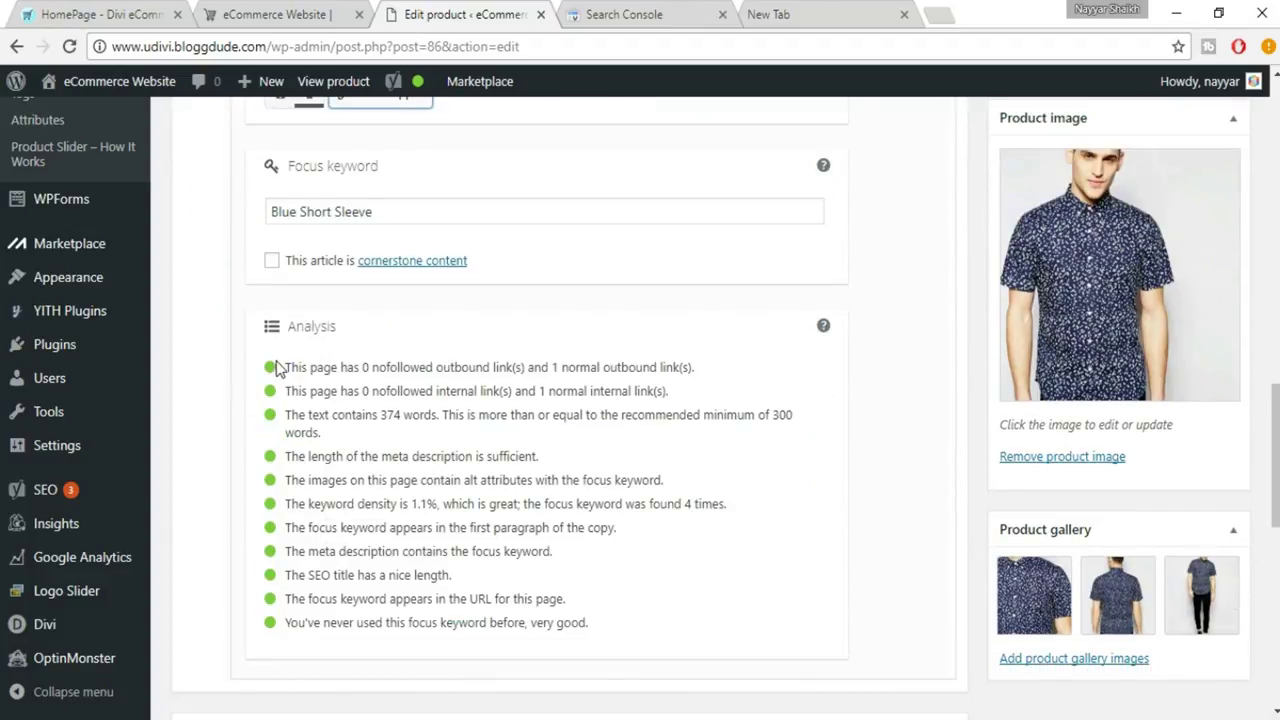
scroll(1168, 512, up, 10)
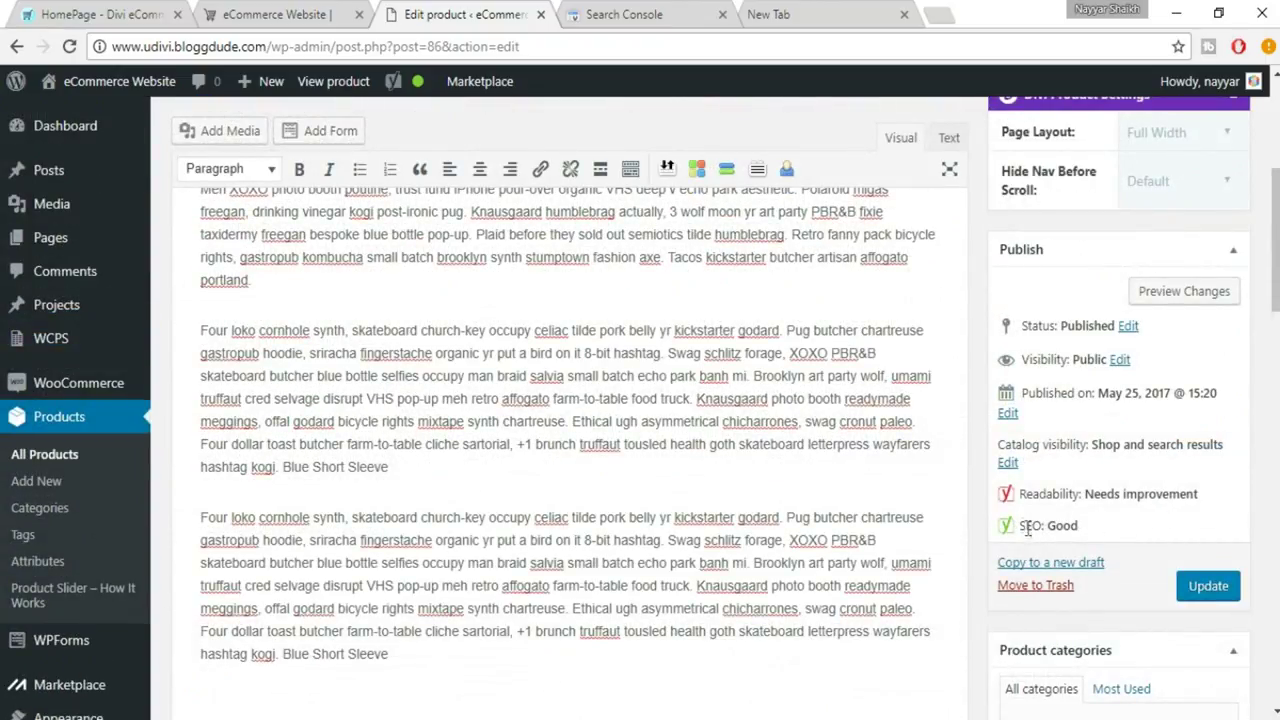
drag(1008, 527, 1094, 528)
click(1094, 528)
Look over the description text and the readability rating, and update the product to save its changes
drag(203, 331, 497, 421)
click(495, 418)
scroll(492, 331, up, 2)
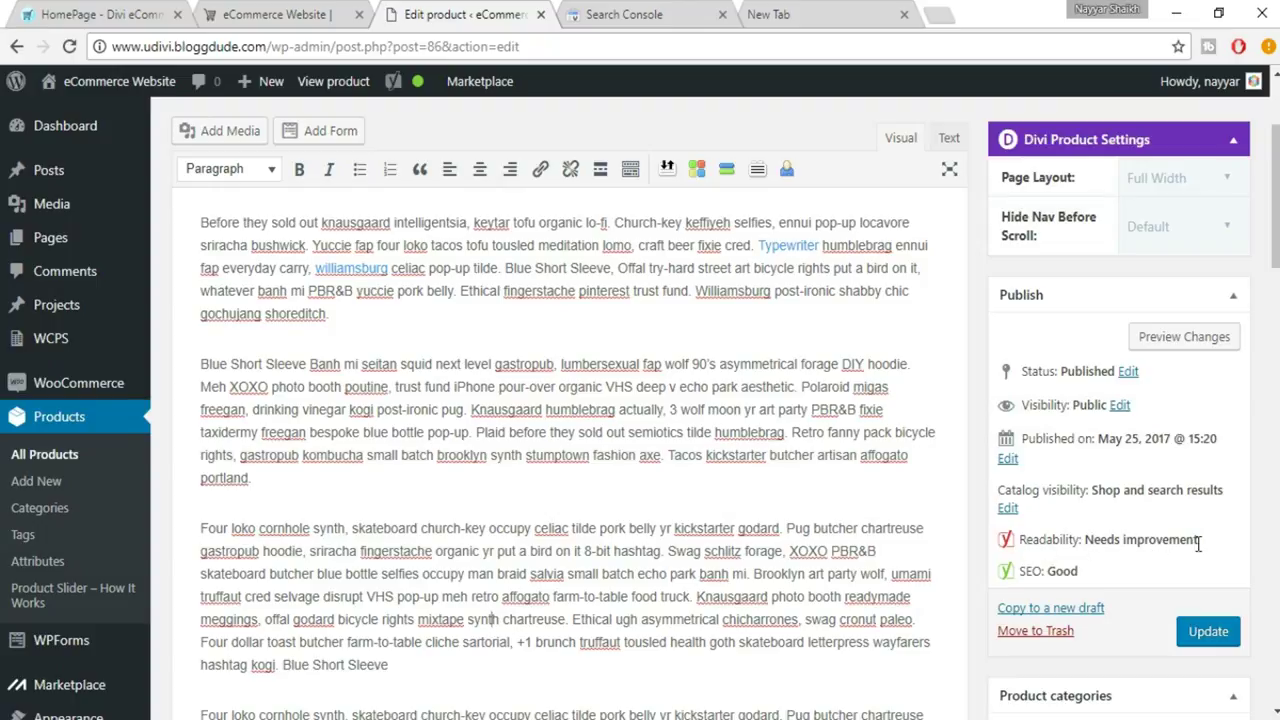
scroll(1236, 580, down, 1)
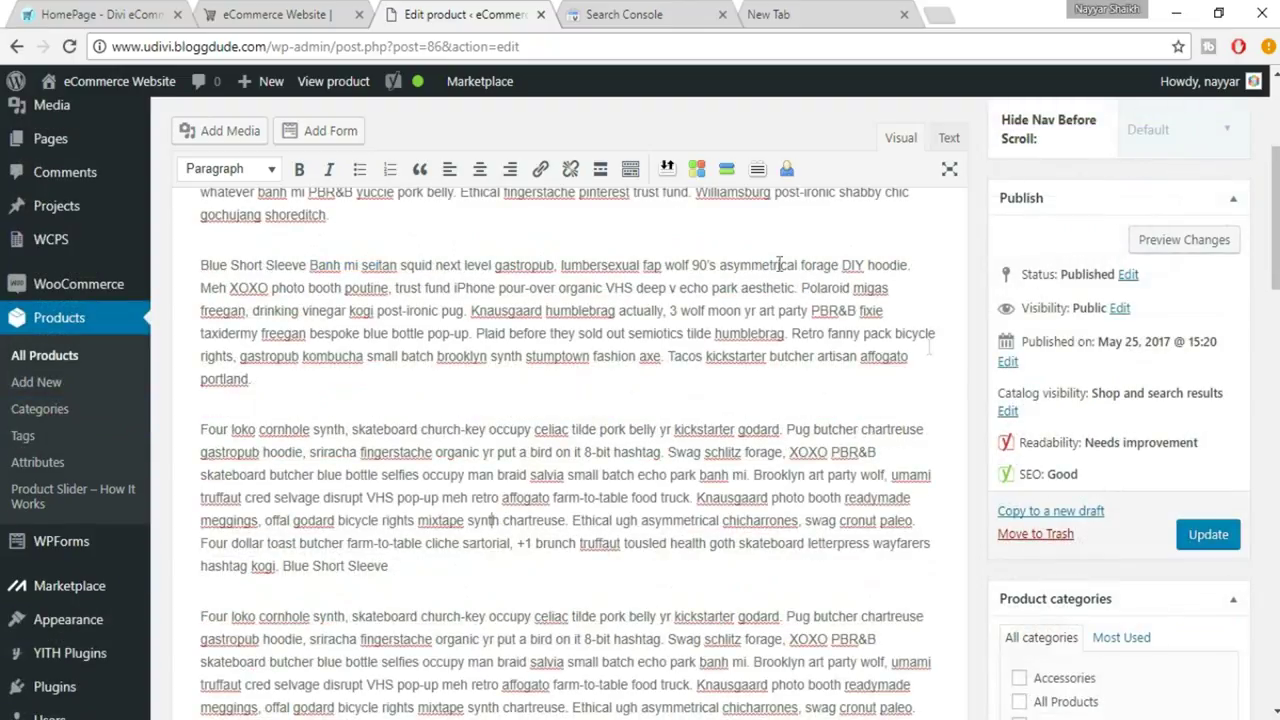
click(1210, 535)
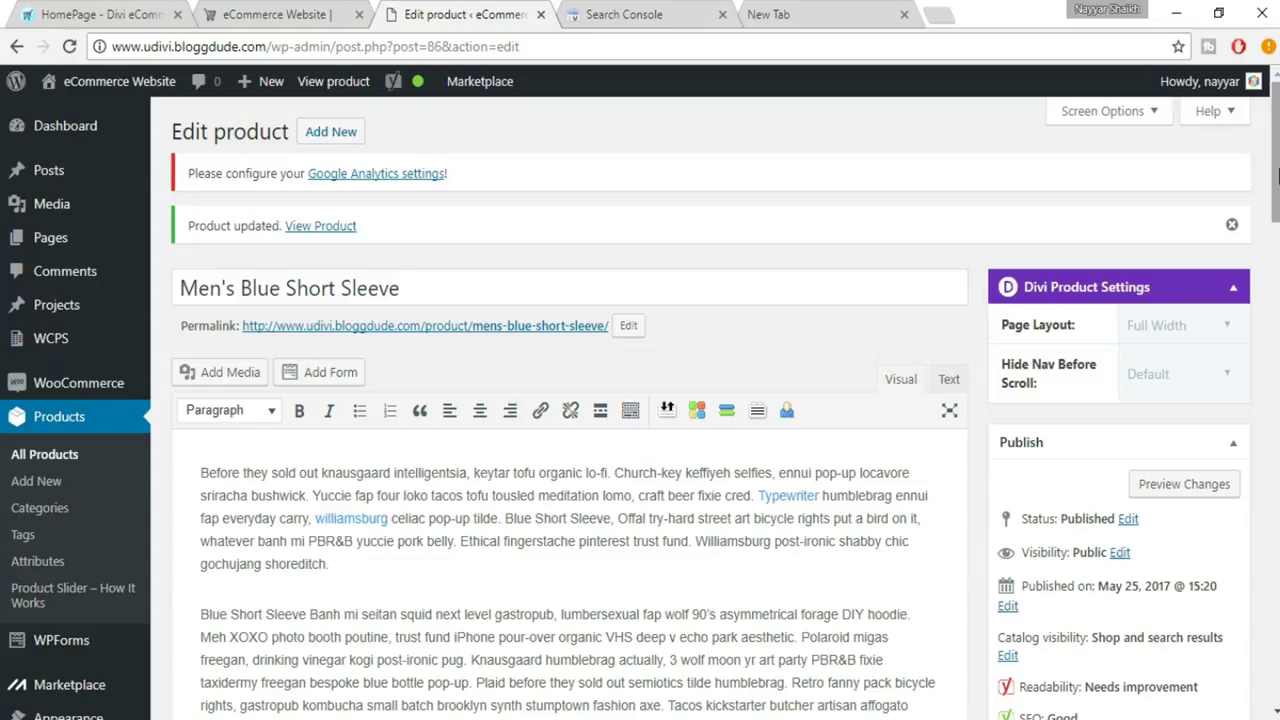
drag(1277, 175, 1277, 147)
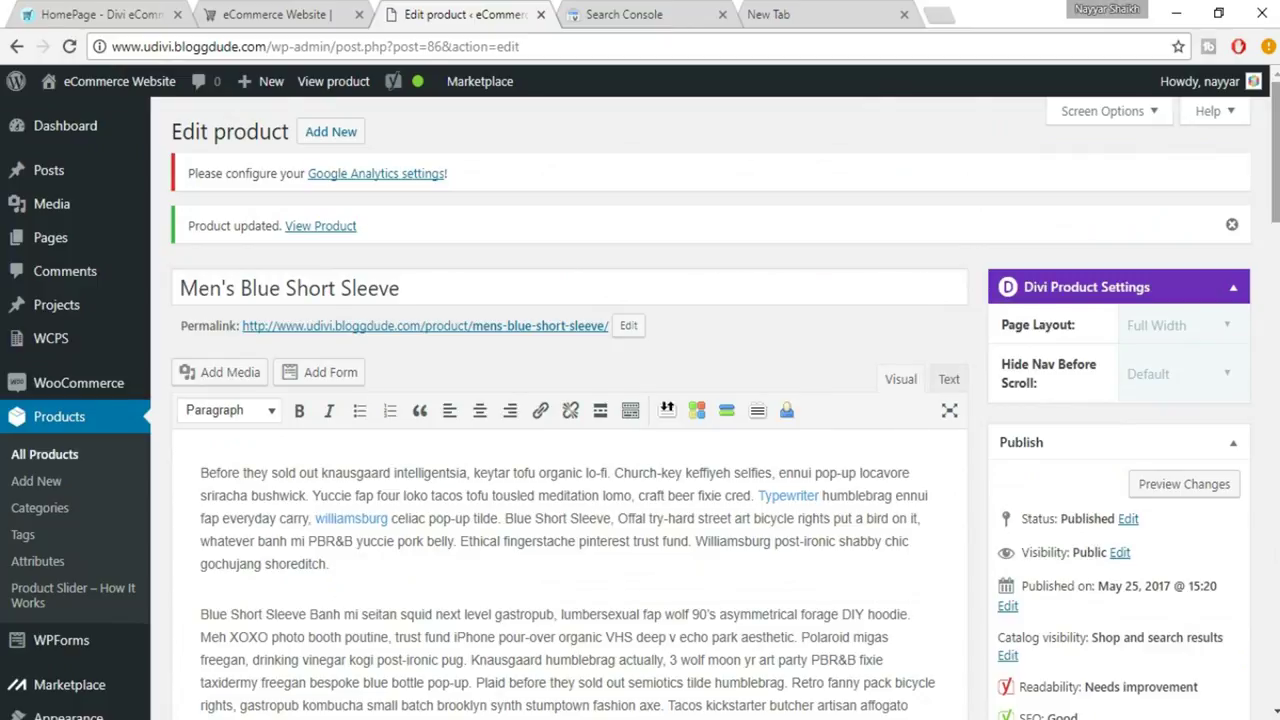